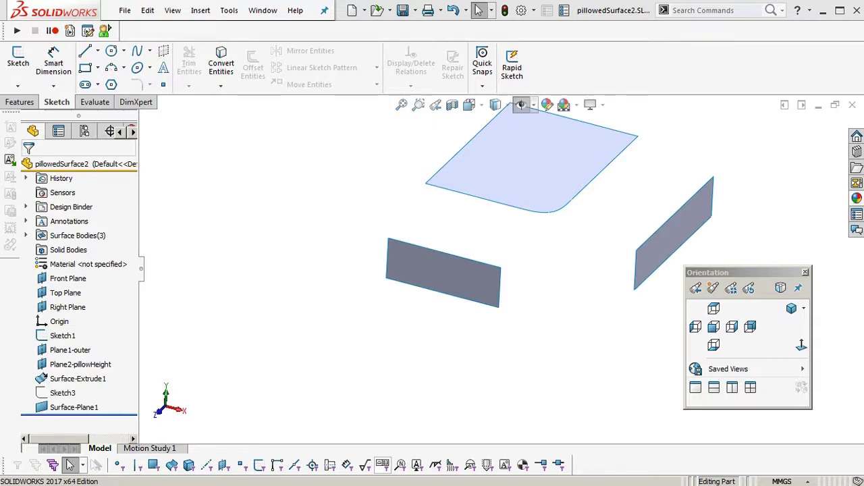
middle_drag(465, 291, 453, 321)
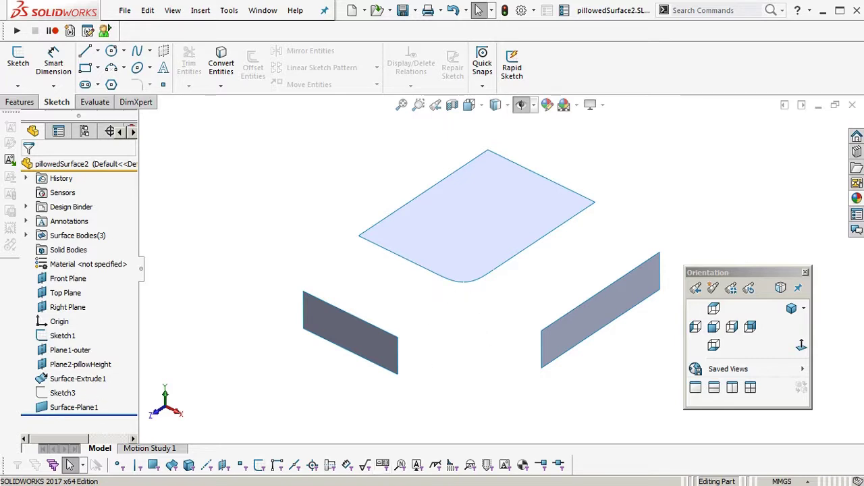
middle_drag(496, 305, 472, 290)
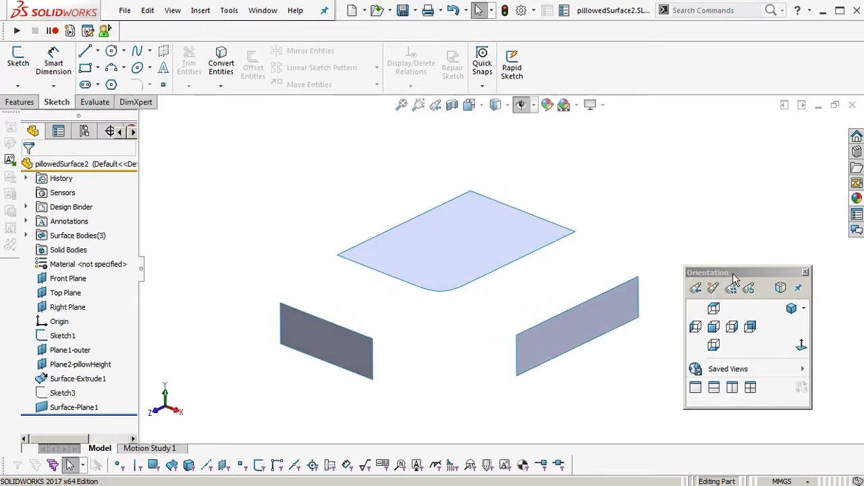
drag(734, 279, 774, 304)
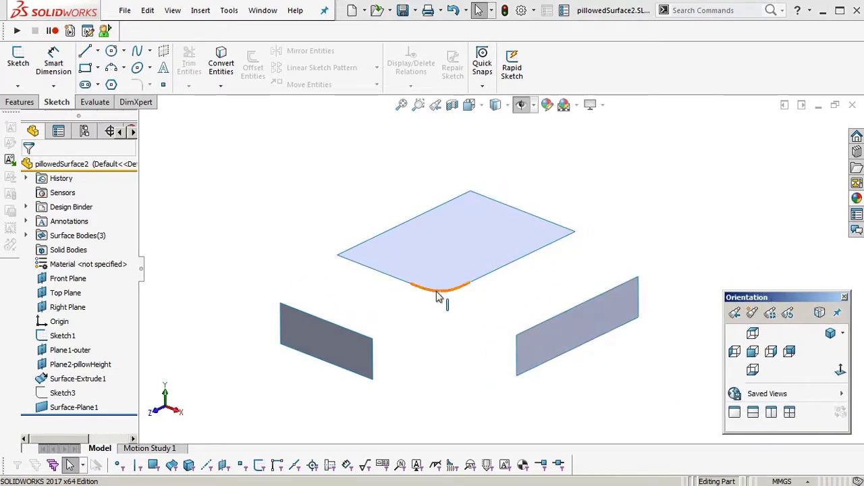
mouse_move(481, 335)
ctrl+middle_down()
mouse_move(480, 320)
mouse_move(478, 327)
ctrl+middle_up()
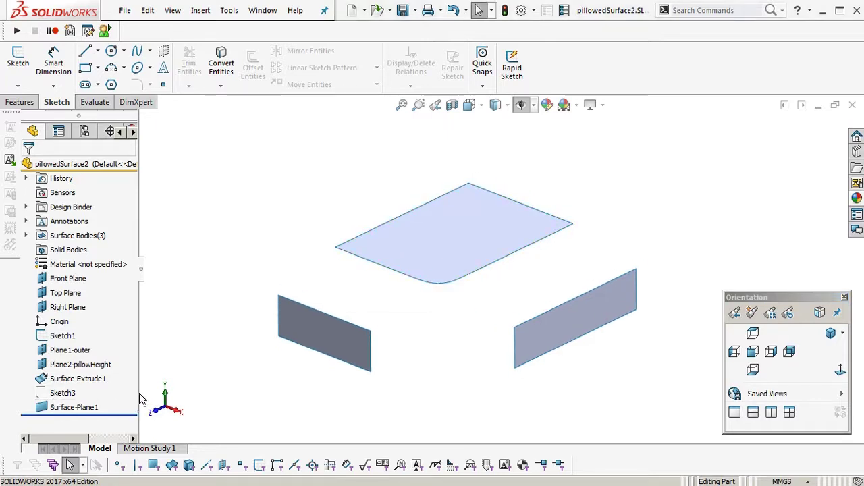
mouse_move(461, 297)
middle_down()
mouse_move(439, 274)
mouse_move(443, 369)
mouse_move(457, 284)
mouse_move(425, 328)
mouse_move(443, 268)
mouse_move(465, 301)
middle_up()
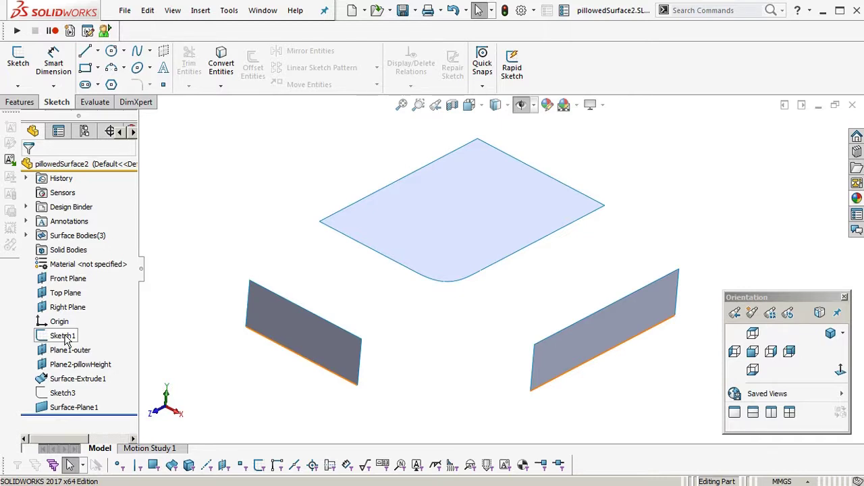
- Roll the model history back to just after Sketch1
drag(119, 413, 112, 343)
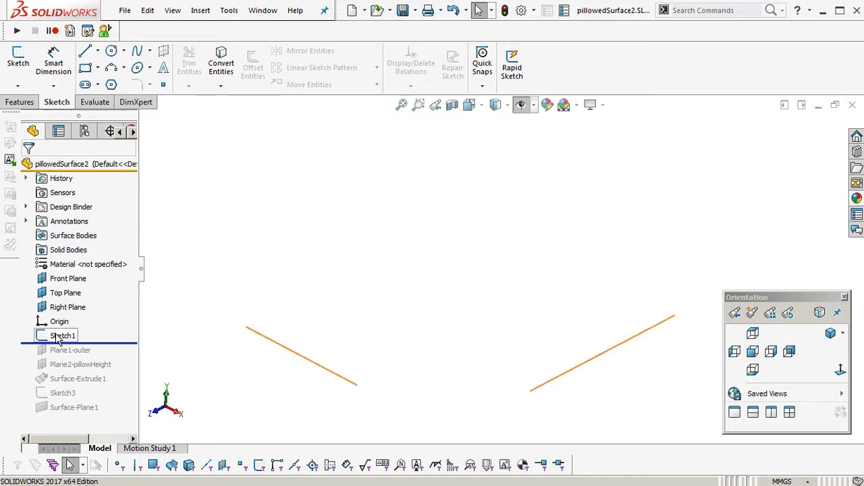
click(314, 363)
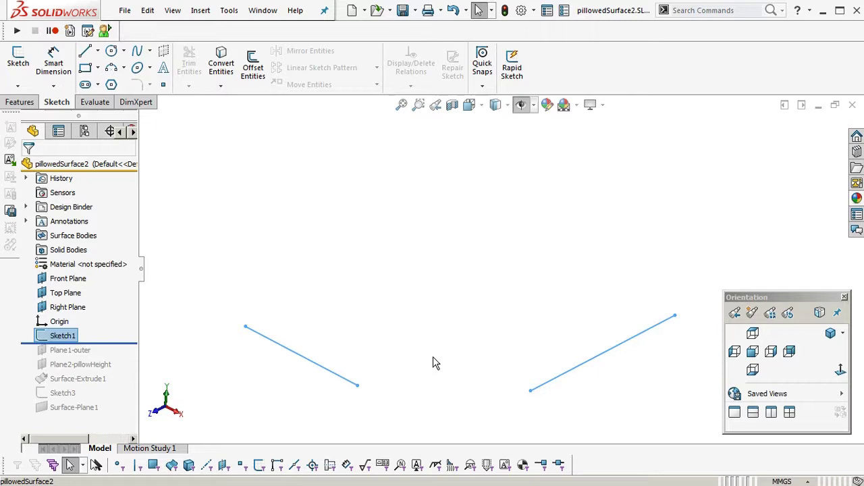
click(343, 296)
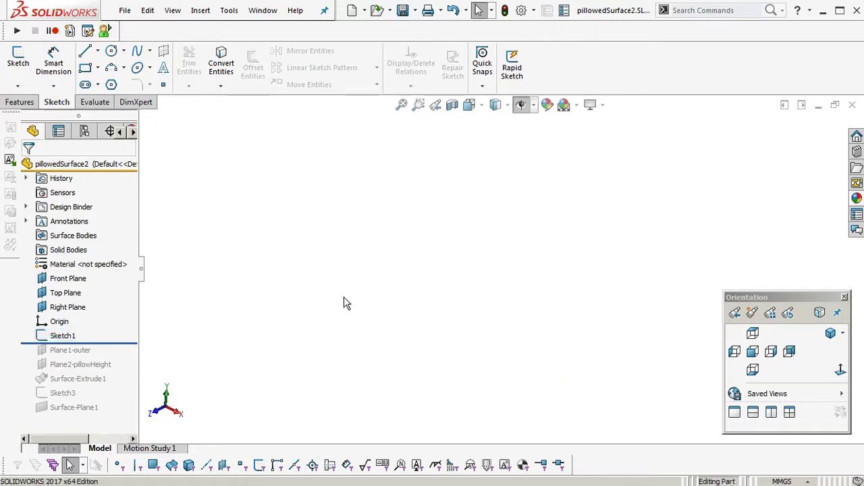
- Open Sketch1 for editing and view it normal to its sketch plane
click(62, 337)
mouse_move(430, 345)
middle_down()
mouse_move(445, 249)
mouse_move(428, 361)
mouse_move(419, 332)
middle_up()
right_click(51, 340)
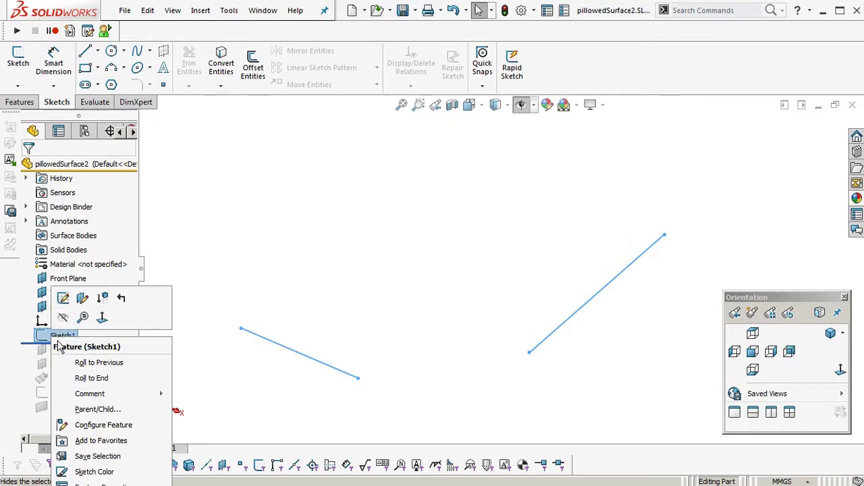
click(62, 299)
click(841, 369)
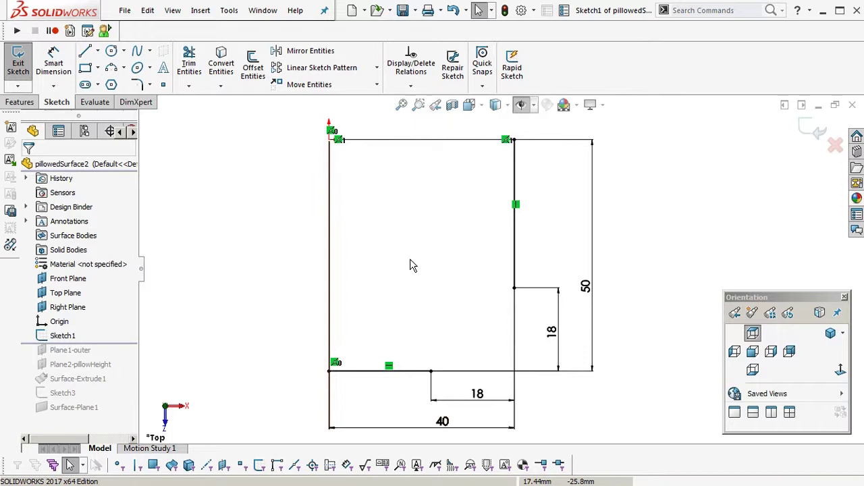
- Examine the open corner between the horizontal and vertical sketch lines and its two 18 mm dimensions
scroll(410, 264, down, 2)
ctrl+middle_drag(440, 312, 516, 315)
scroll(525, 324, down, 2)
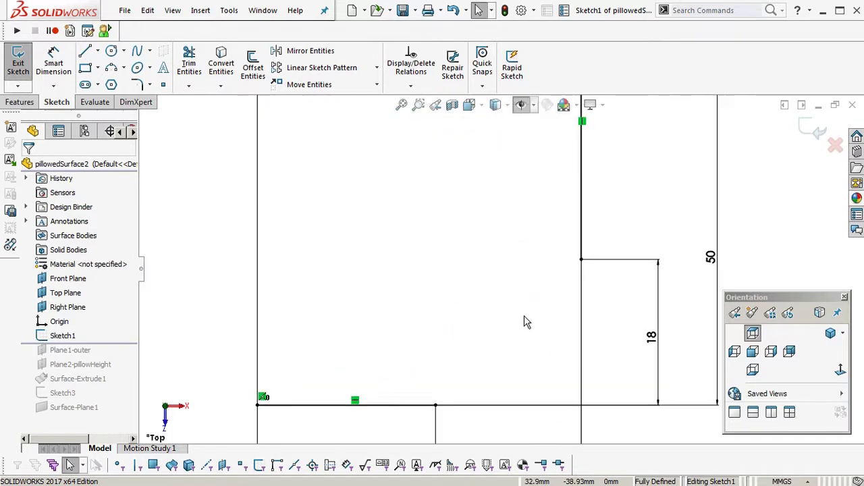
ctrl+middle_drag(644, 344, 578, 340)
ctrl+middle_drag(567, 385, 565, 340)
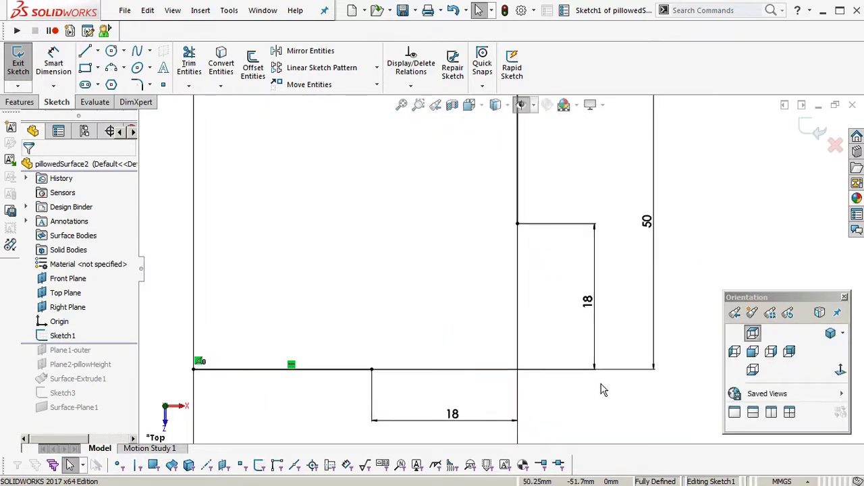
scroll(598, 358, up, 2)
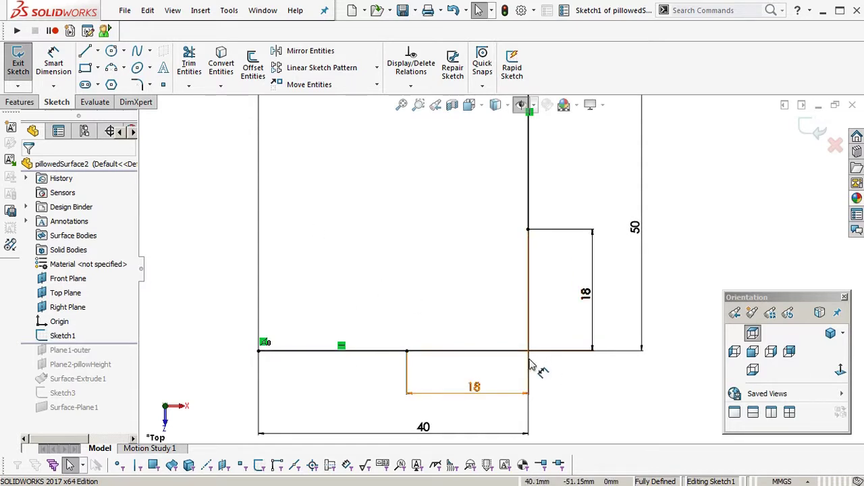
ctrl+middle_drag(584, 380, 588, 408)
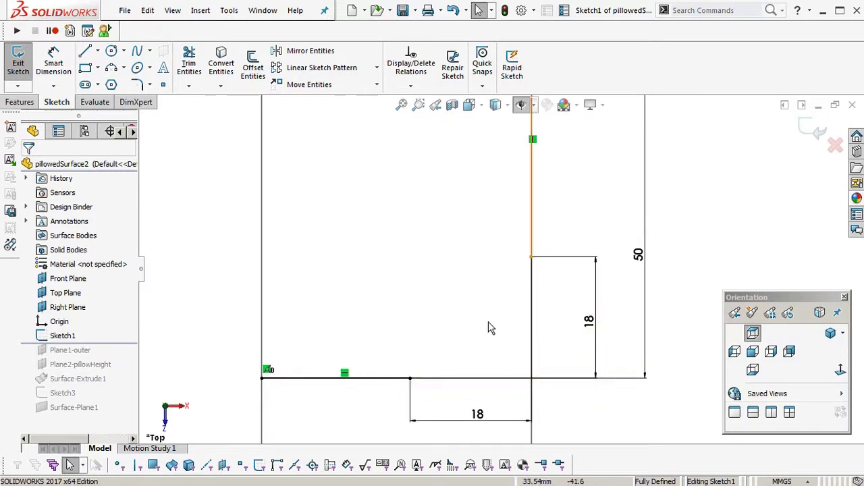
- Draw a Bezier style spline with six intermediate control vertices bulging outside the open corner, joining the free ends of the horizontal and vertical lines
click(149, 50)
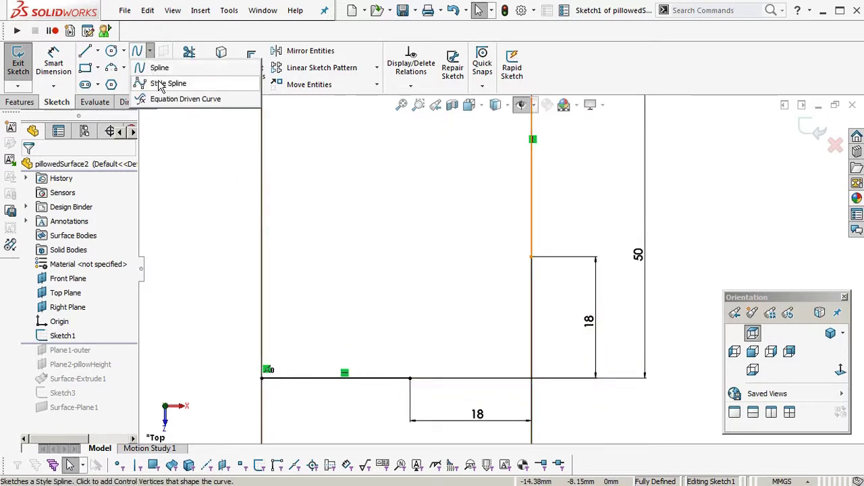
click(162, 83)
scroll(462, 302, down, 1)
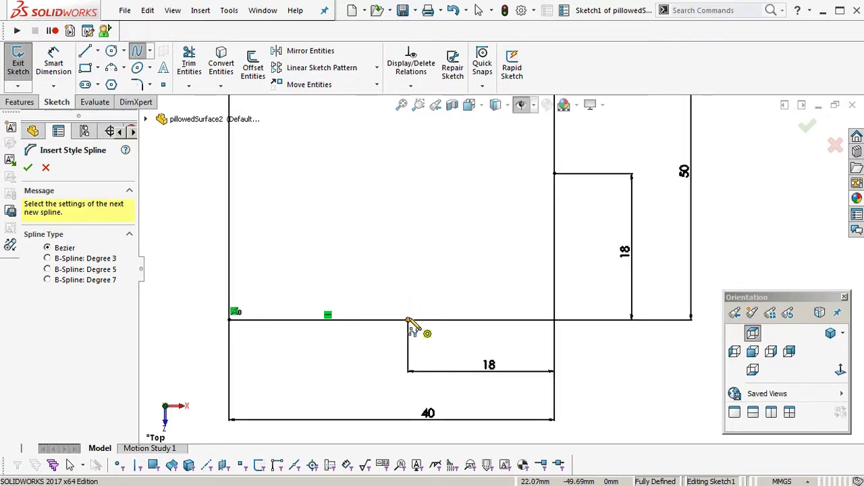
click(408, 319)
click(442, 334)
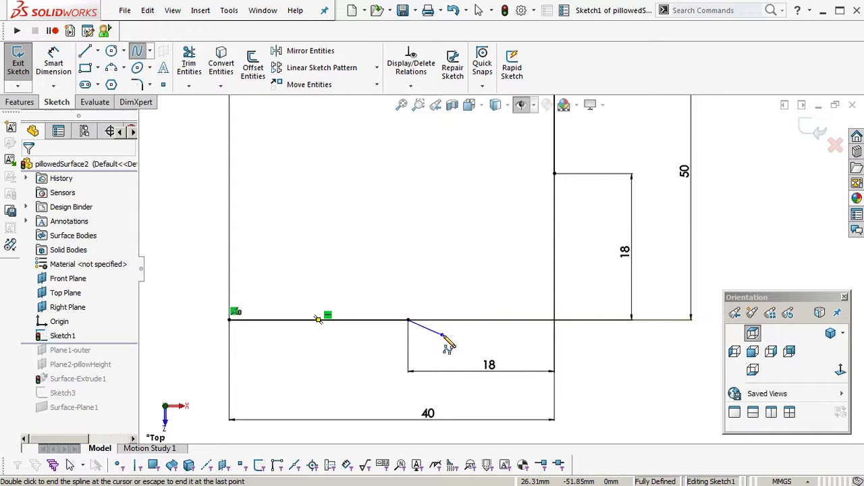
click(478, 344)
click(512, 345)
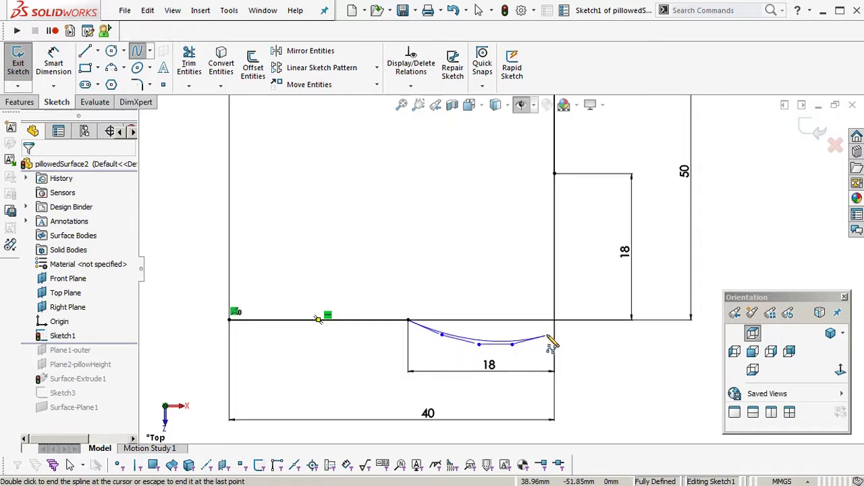
click(578, 288)
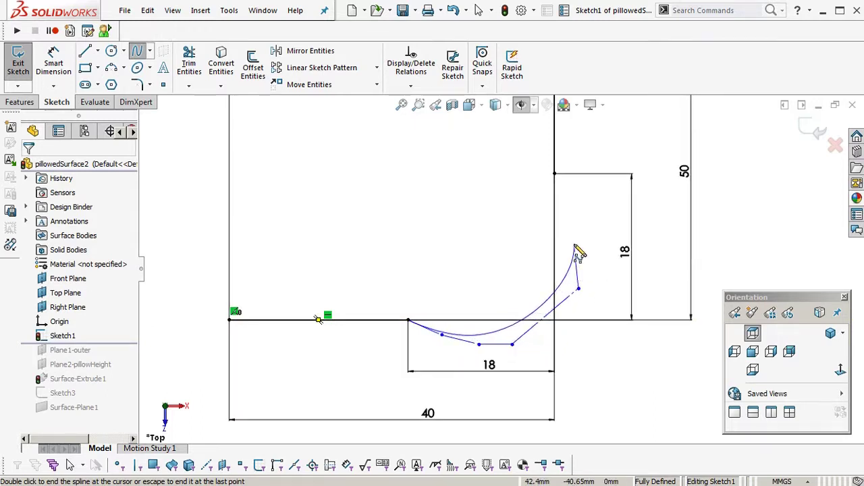
click(573, 243)
click(554, 174)
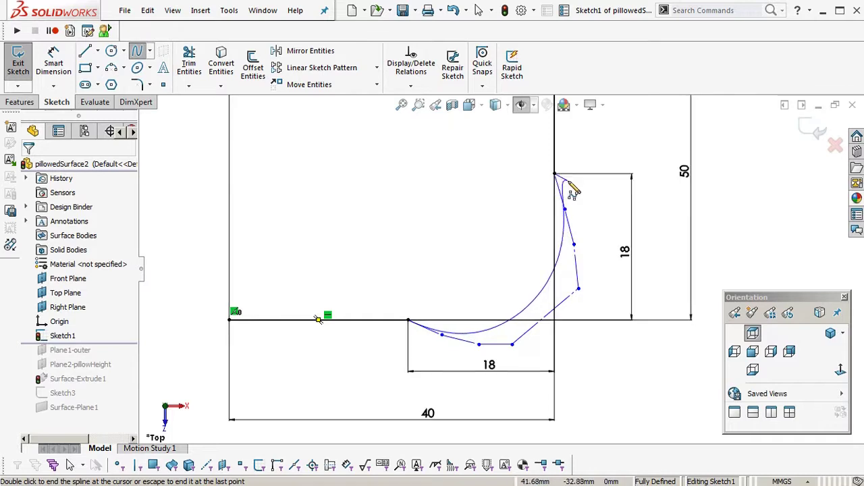
right_click(564, 182)
click(602, 191)
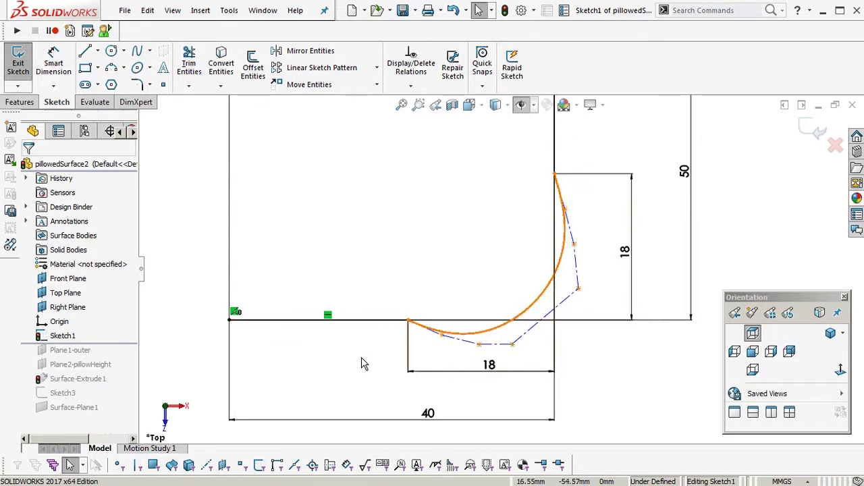
- Check the new style spline's properties, including its curve type options and curve degree
click(318, 325)
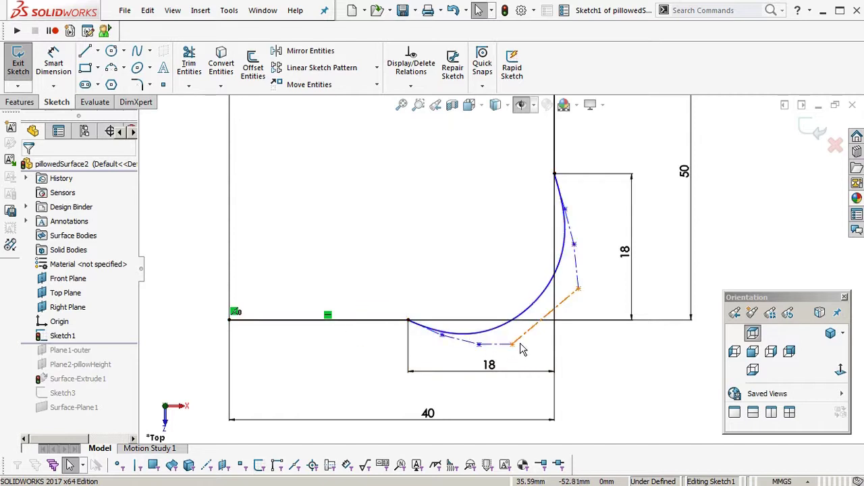
click(481, 345)
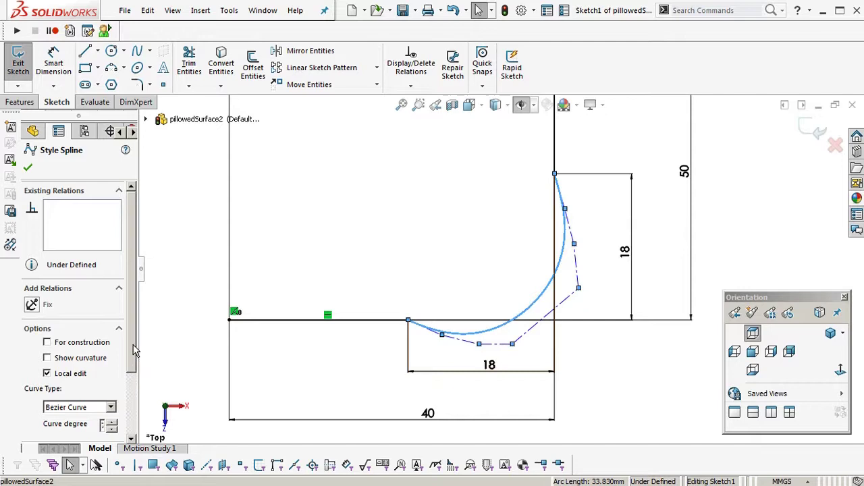
scroll(133, 384, down, 3)
click(141, 365)
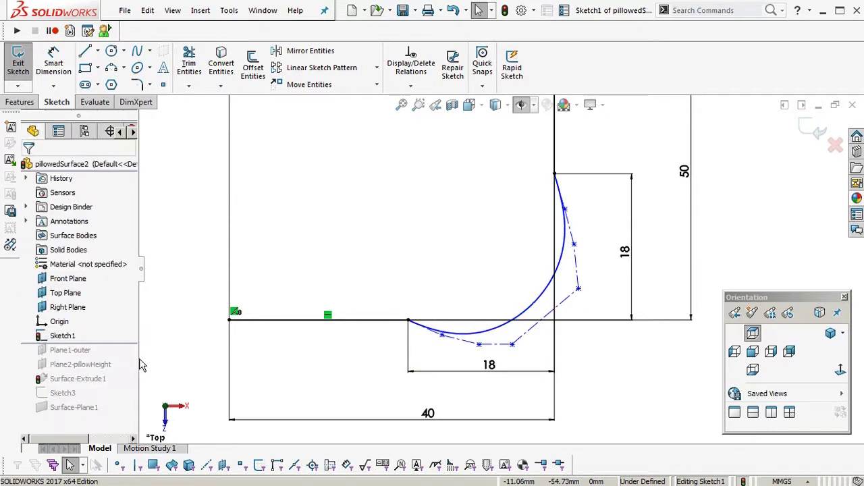
click(501, 327)
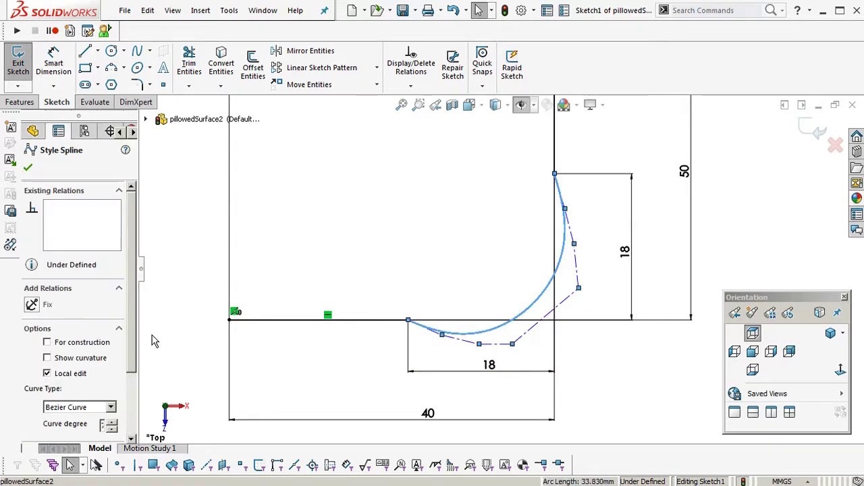
drag(138, 347, 169, 350)
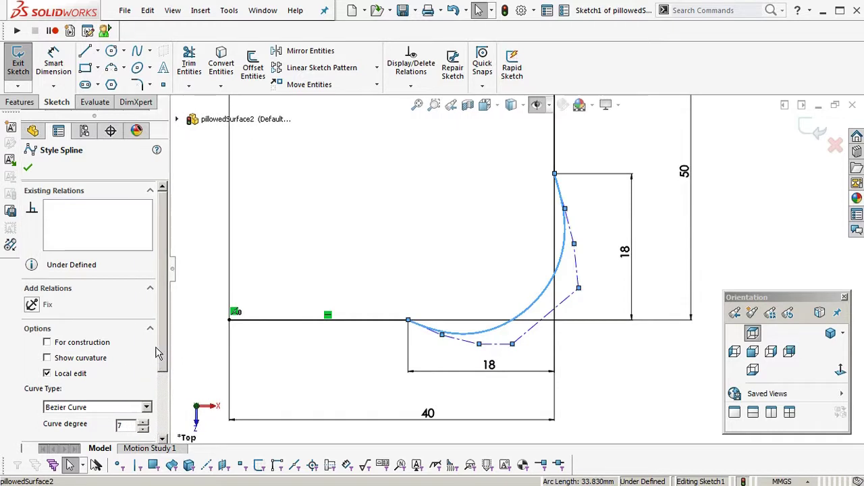
scroll(164, 365, down, 2)
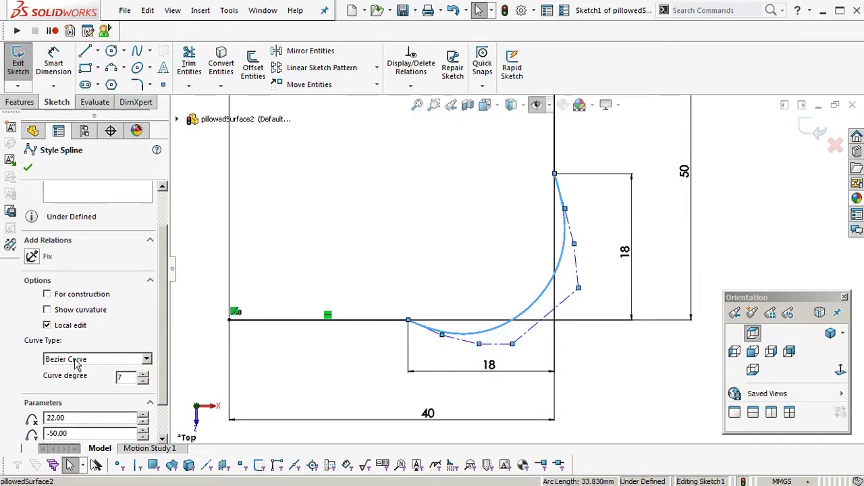
click(148, 359)
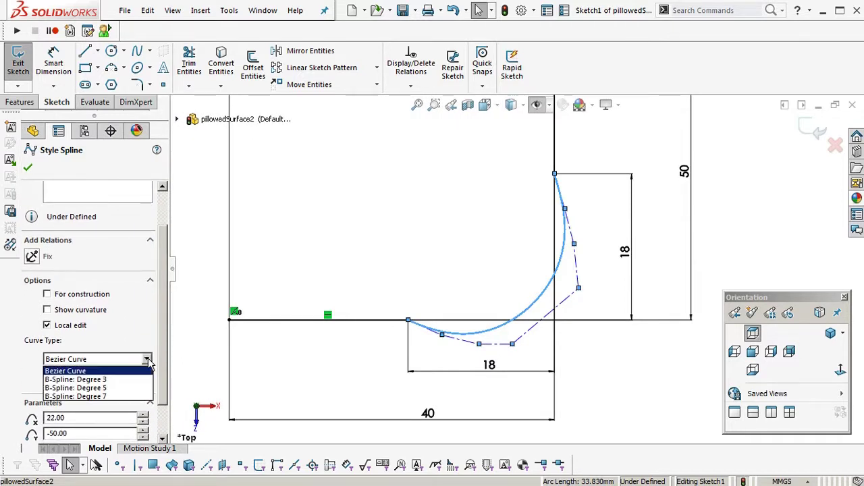
click(146, 360)
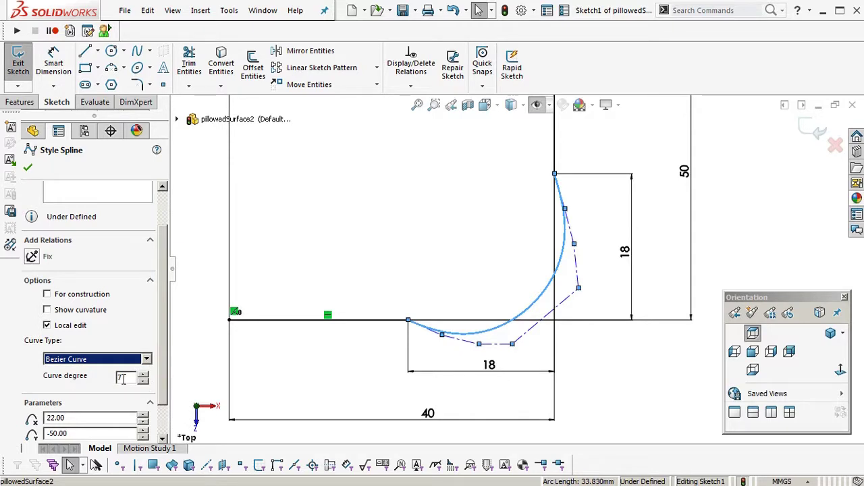
click(401, 294)
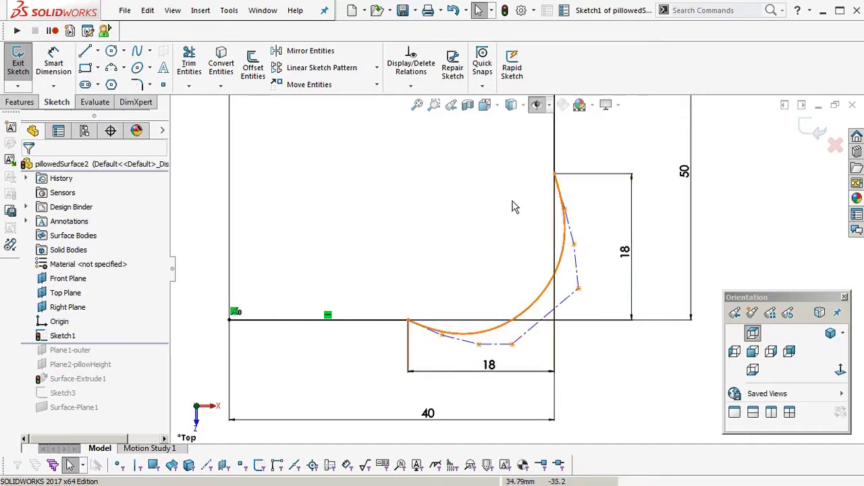
- Make the three spline control polygon segments nearest the horizontal line collinear and horizontal
scroll(454, 243, down, 2)
ctrl+middle_drag(444, 314, 426, 274)
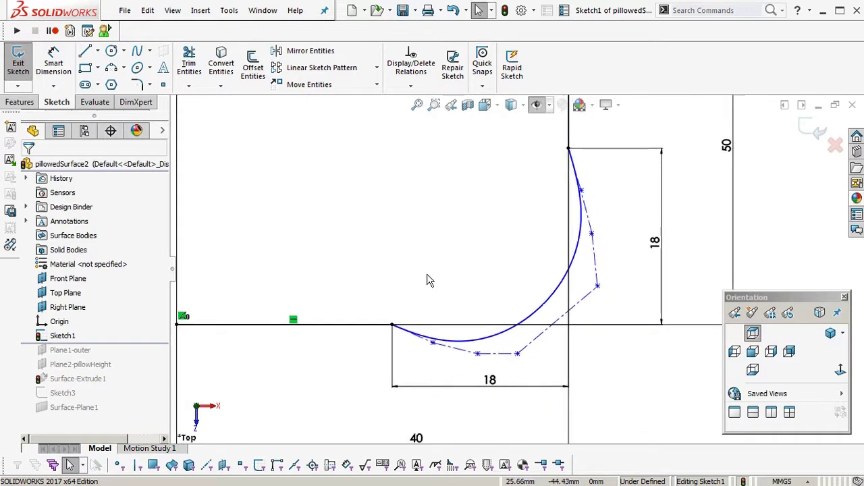
scroll(429, 368, down, 3)
click(423, 313)
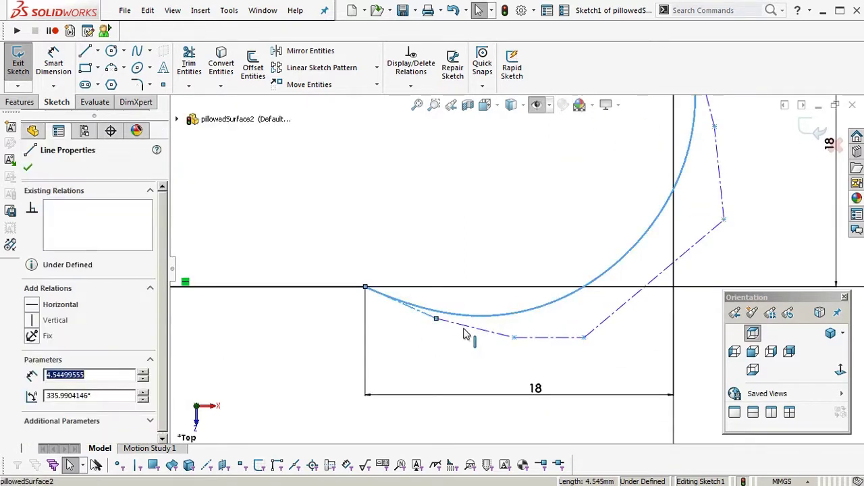
ctrl+click(464, 327)
click(548, 345)
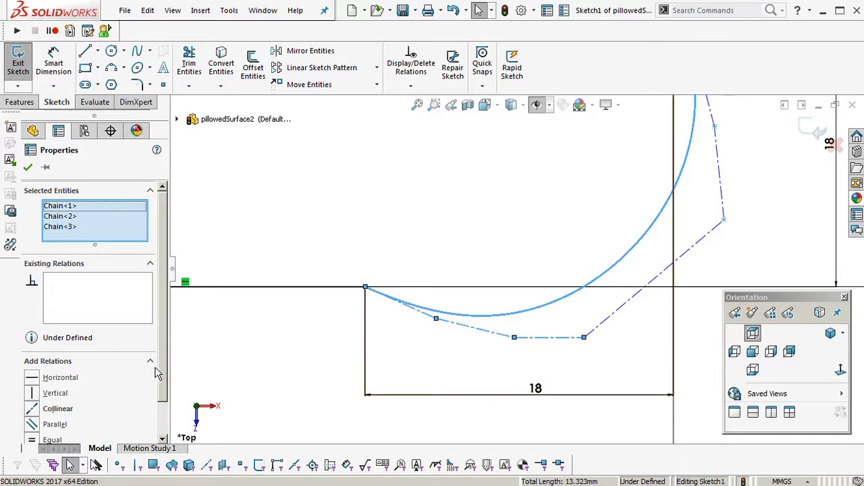
scroll(165, 369, down, 2)
click(35, 369)
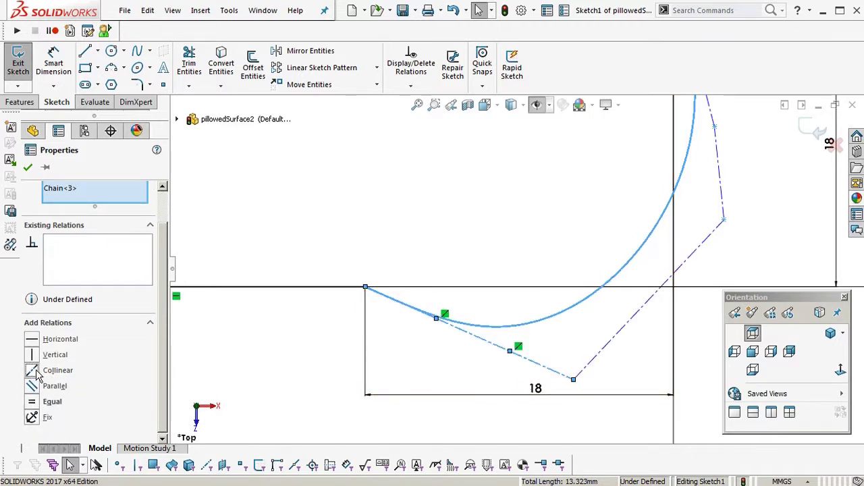
click(34, 343)
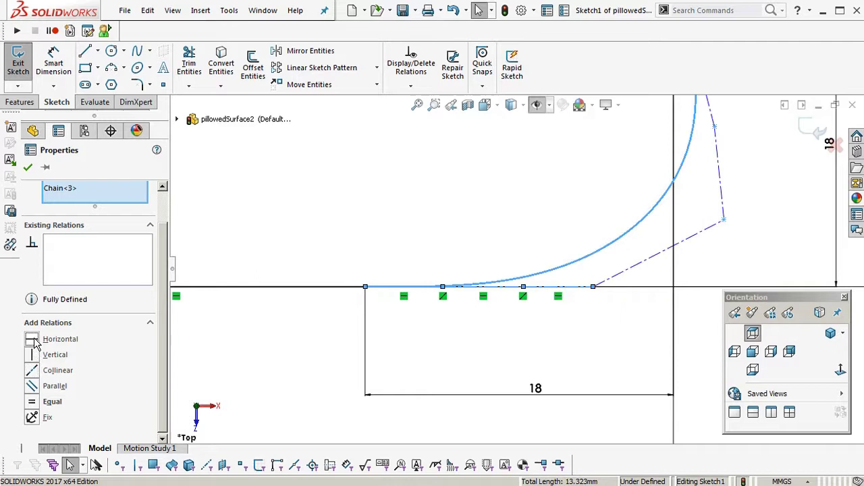
- Make the three spline control polygon segments nearest the vertical line collinear and vertical
click(527, 359)
scroll(563, 384, up, 2)
ctrl+middle_drag(564, 384, 516, 445)
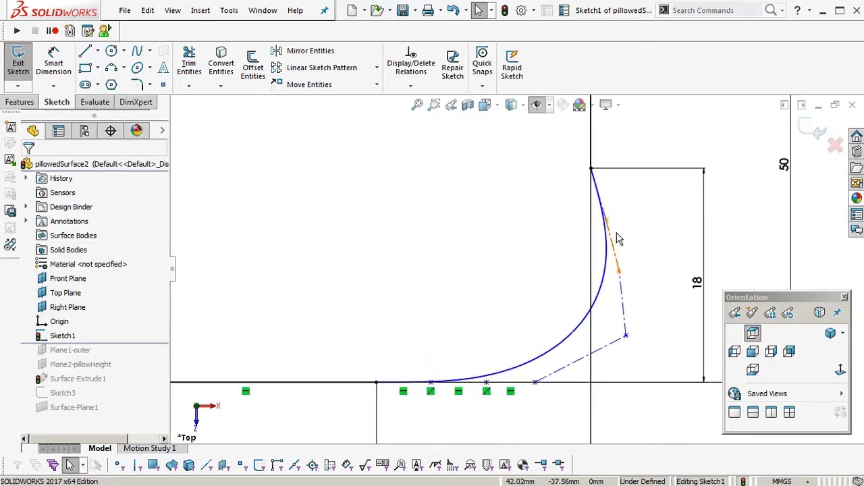
scroll(611, 216, down, 3)
click(534, 239)
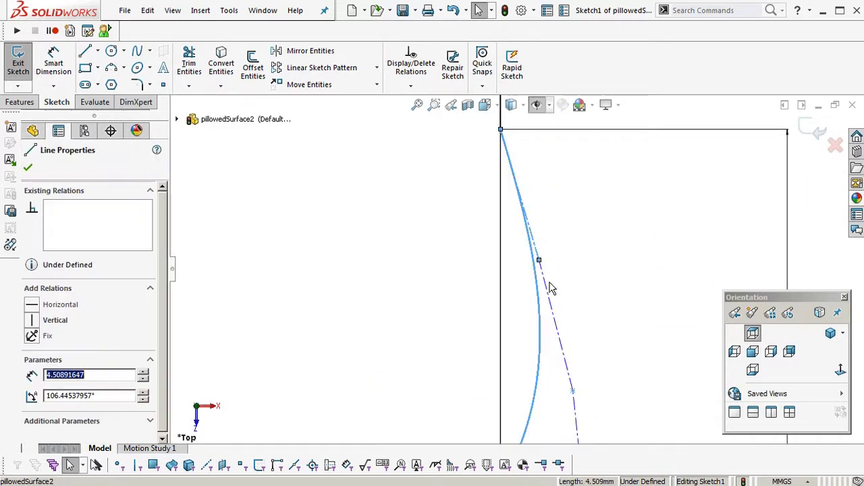
ctrl+click(549, 288)
ctrl+middle_drag(604, 412, 615, 256)
ctrl+click(593, 301)
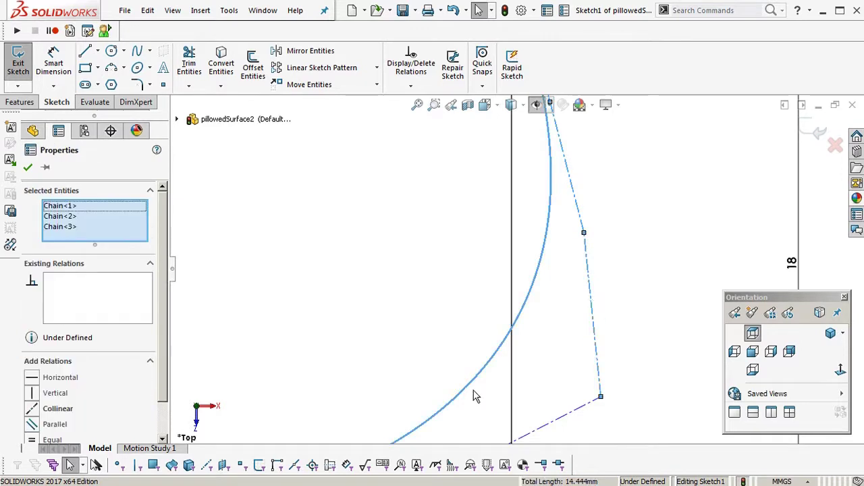
scroll(165, 381, down, 2)
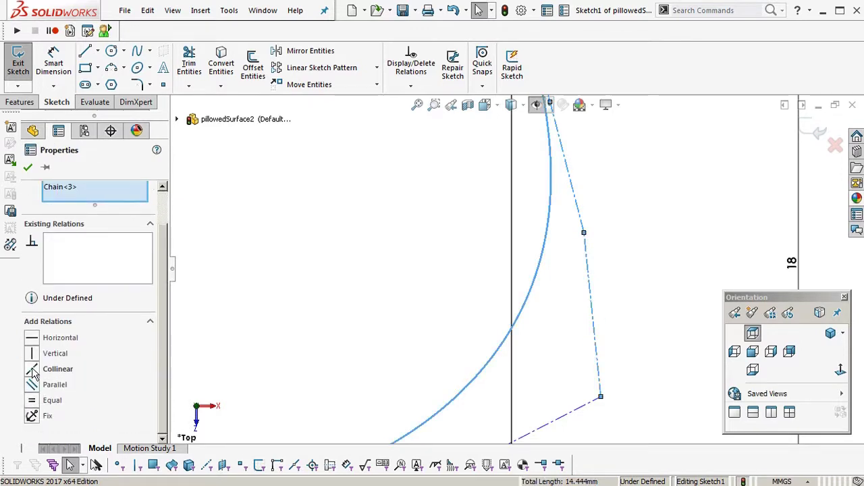
click(32, 369)
click(32, 355)
click(386, 198)
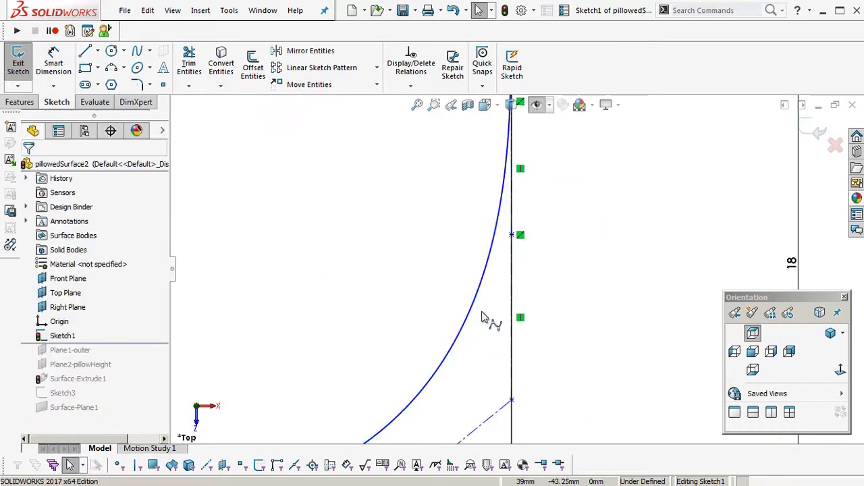
- Dimension the first control vertex along the horizontal line 5 mm from the spline's endpoint on that line
scroll(513, 284, up, 5)
ctrl+middle_drag(540, 316, 669, 298)
scroll(571, 351, down, 2)
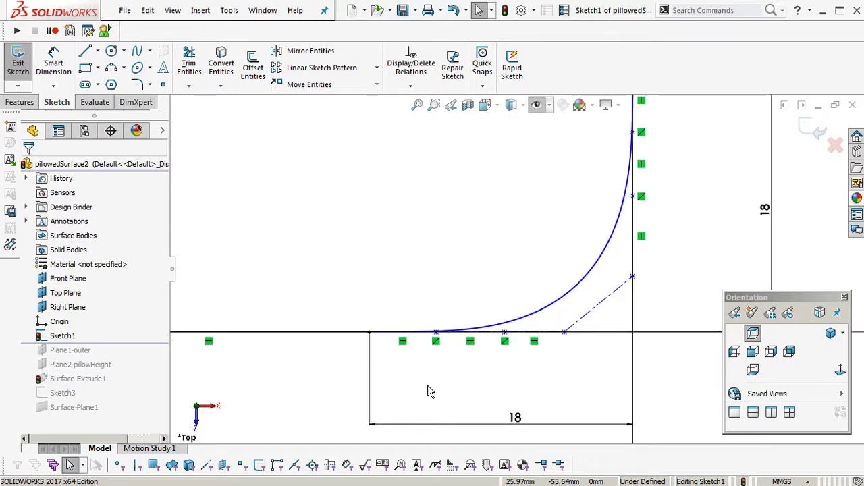
scroll(499, 337, down, 3)
scroll(502, 345, up, 2)
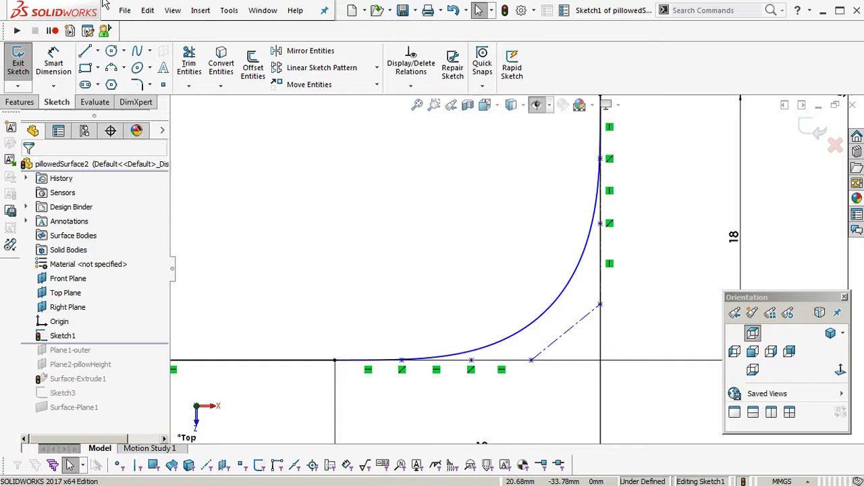
click(60, 62)
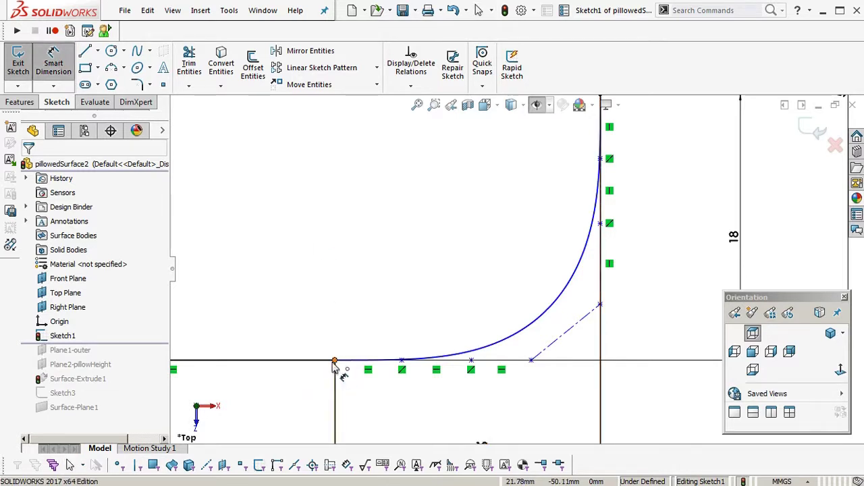
click(335, 361)
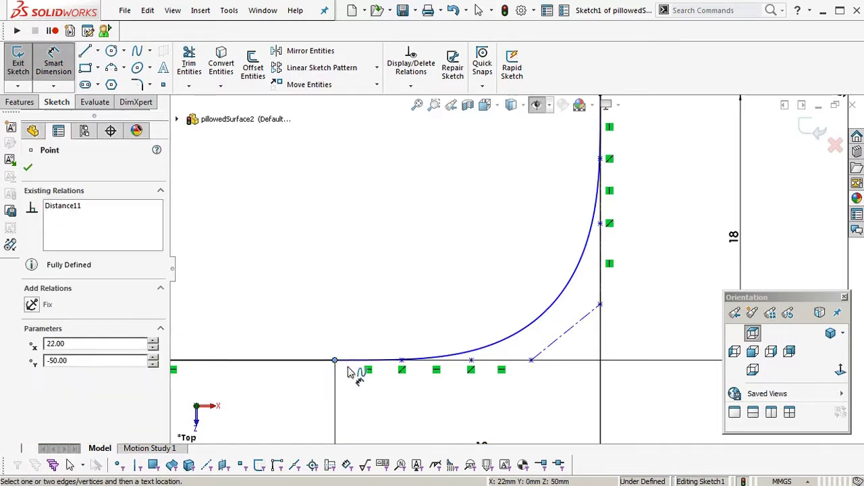
click(401, 361)
scroll(403, 395, down, 2)
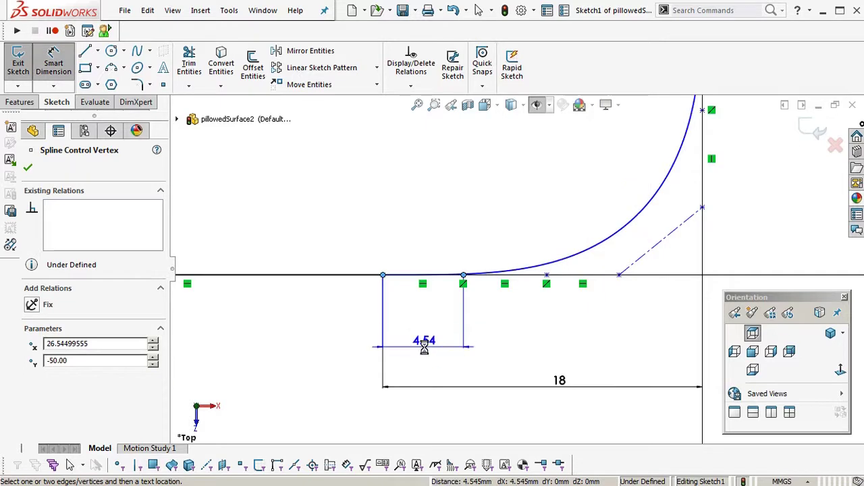
click(426, 351)
text(5)
key(Return)
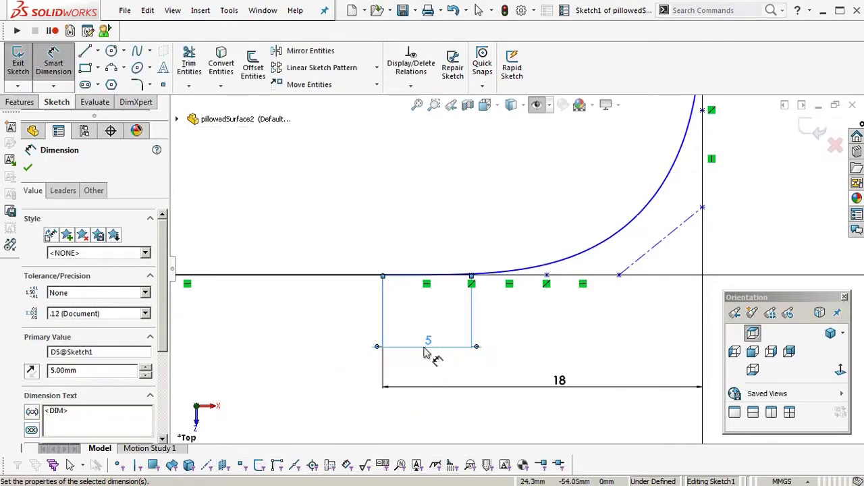
- Dimension the second control vertex along the horizontal line 10 mm from the same spline endpoint
click(382, 276)
click(547, 278)
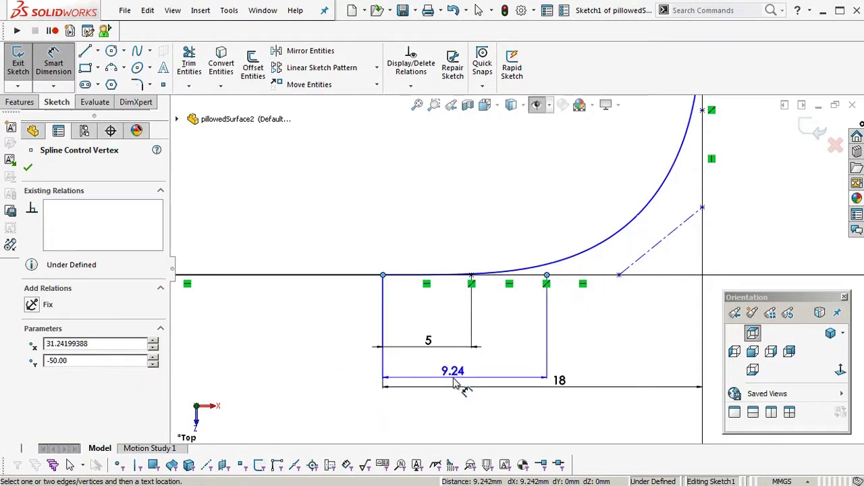
click(453, 382)
text(10)
key(Return)
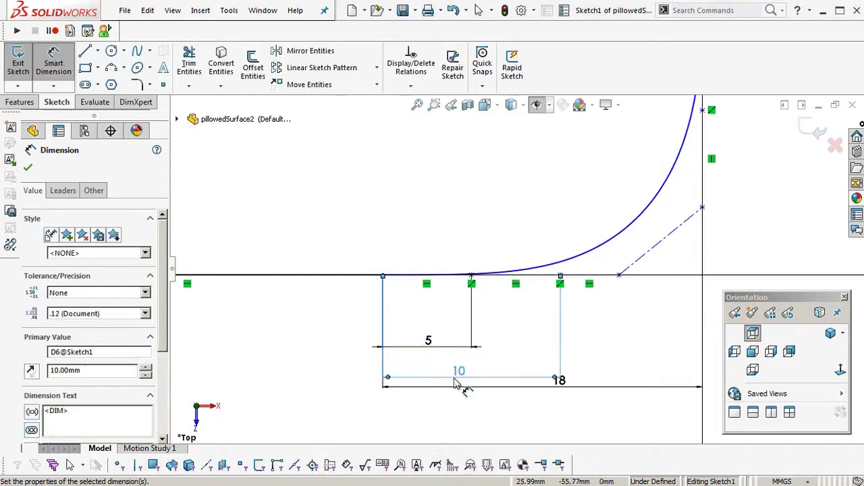
- Dimension the third control vertex along the horizontal line 15 mm from the same spline endpoint
click(383, 276)
click(618, 276)
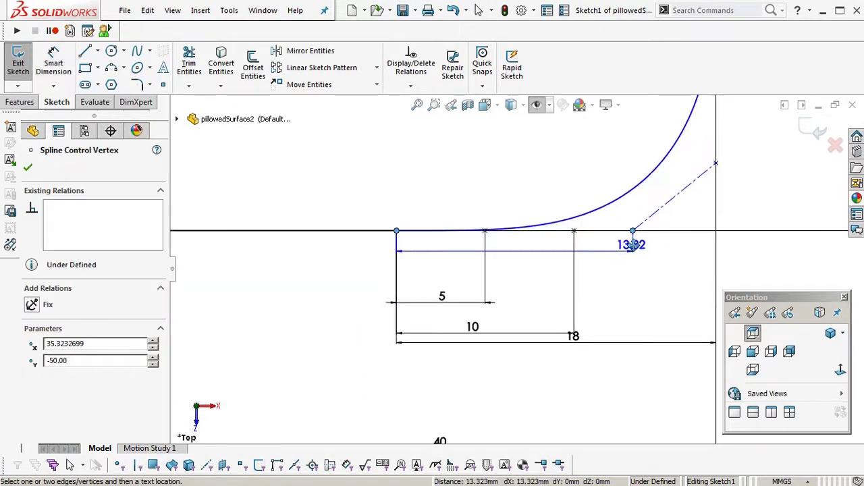
click(514, 382)
text(15)
key(Return)
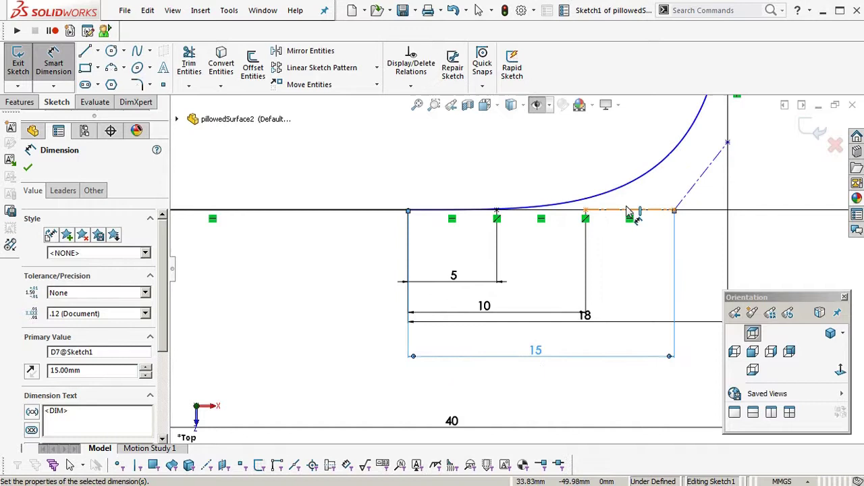
- Dimension the first control vertex along the vertical line 5 mm from the spline's upper endpoint
scroll(605, 319, up, 2)
scroll(605, 319, up, 1)
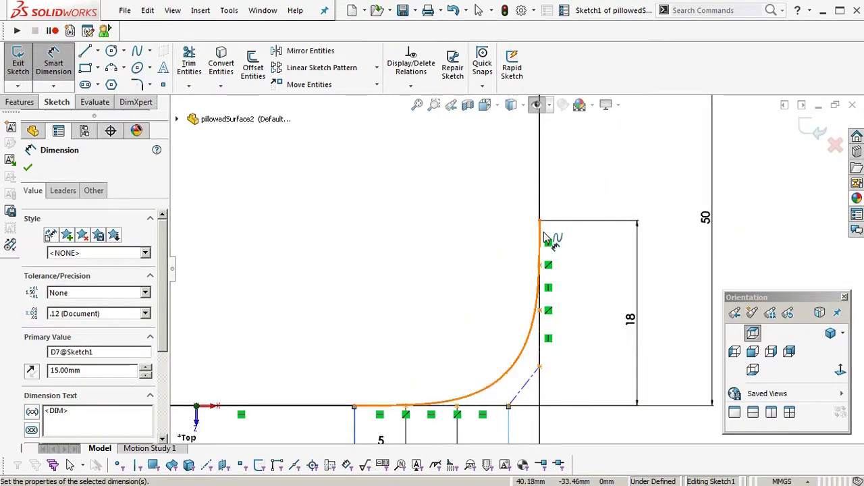
click(547, 225)
click(541, 265)
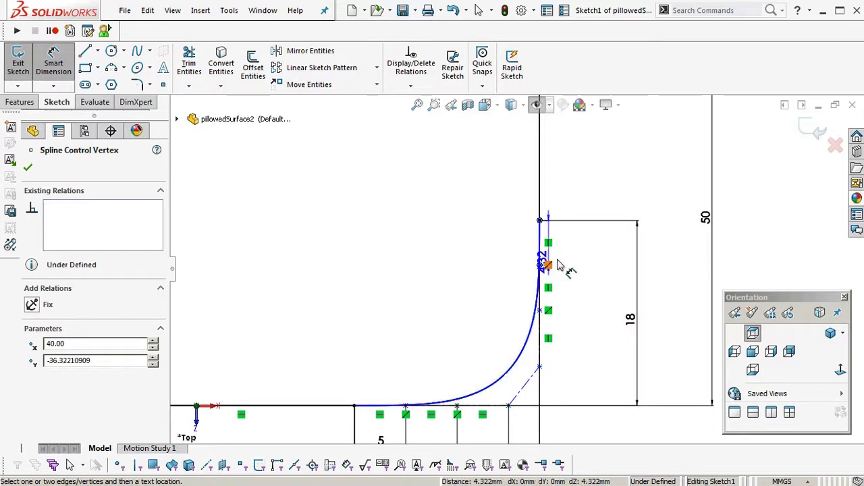
click(594, 258)
key(Return)
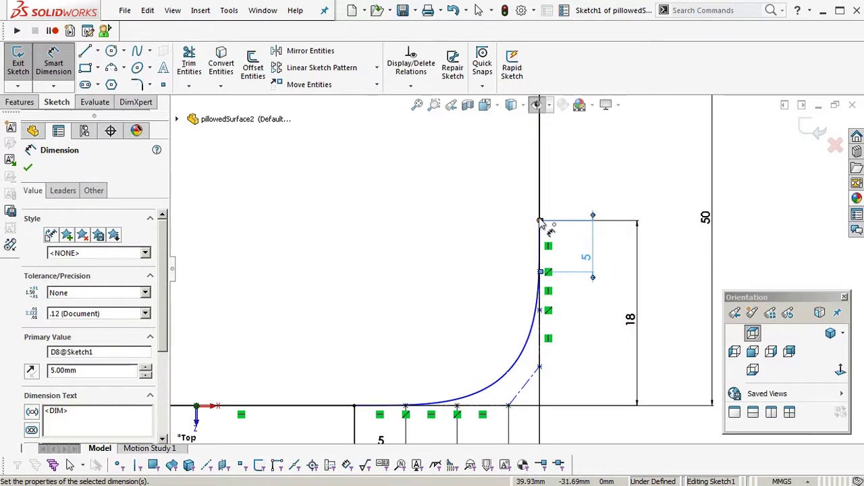
key(Escape)
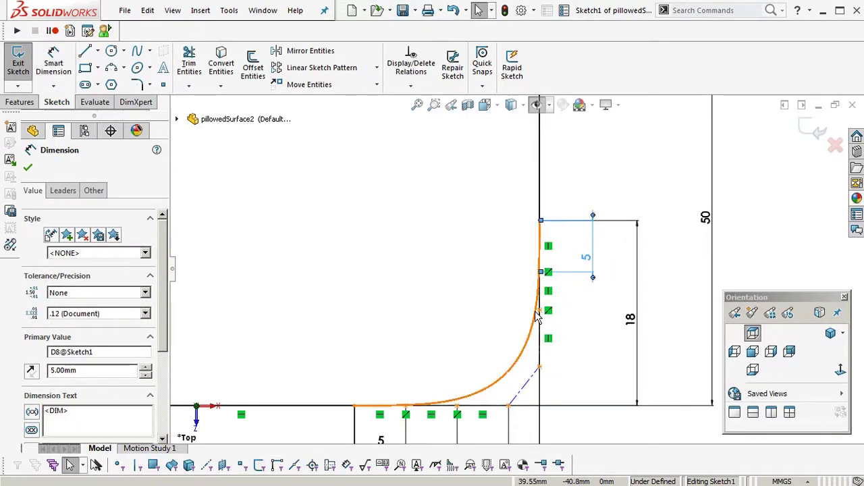
- Dimension the second control vertex along the vertical line 10 mm from the spline's upper endpoint
click(53, 62)
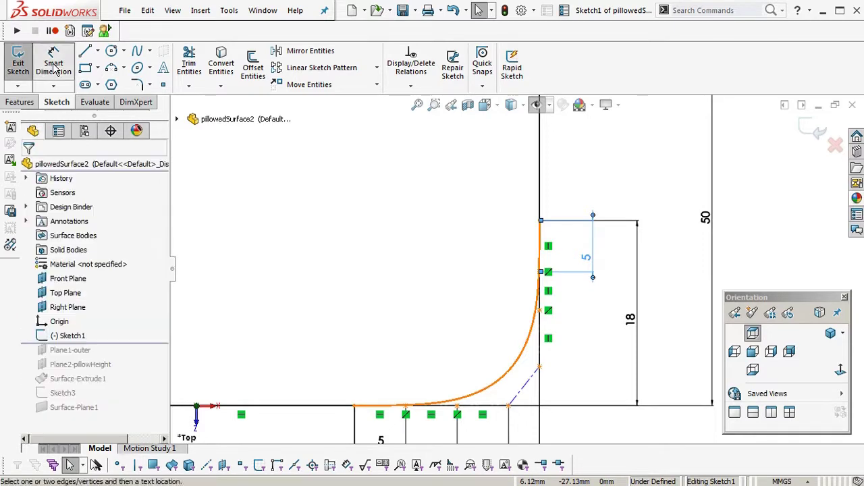
scroll(544, 230, down, 4)
click(544, 229)
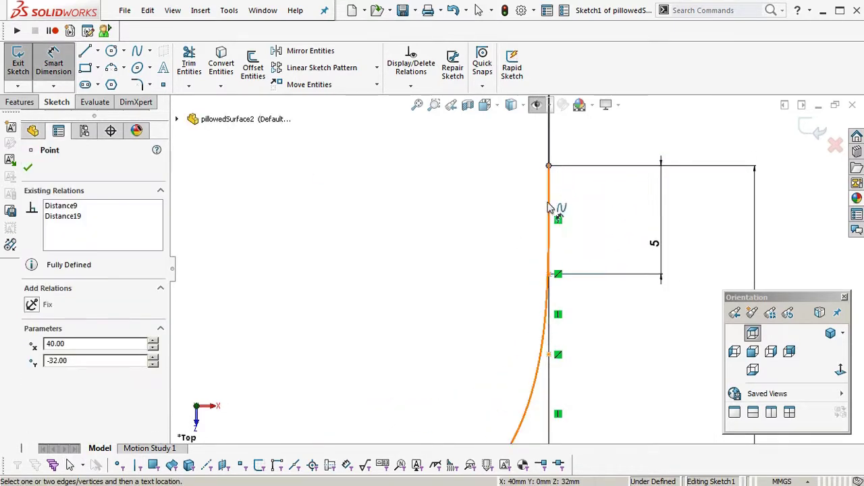
click(550, 247)
ctrl+middle_drag(714, 247, 588, 388)
click(581, 306)
text(10)
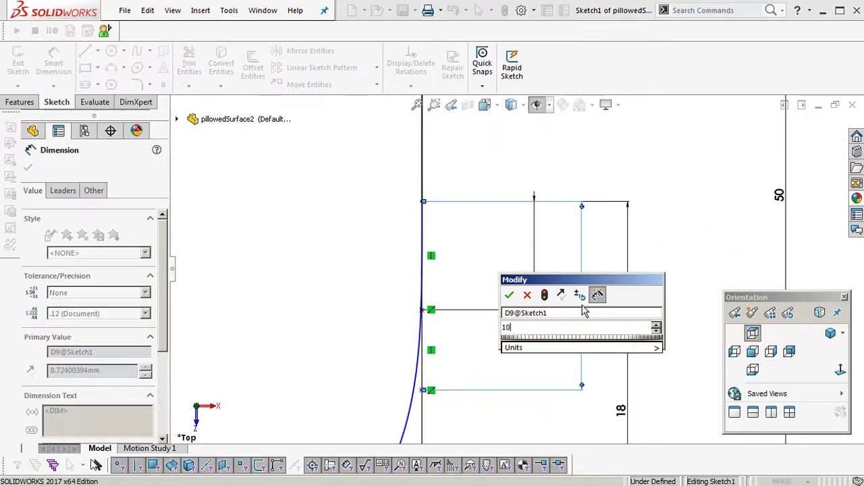
key(Return)
- Dimension the third control vertex along the vertical line 15 mm from the spline's upper endpoint, and end dimensioning
ctrl+middle_drag(584, 311, 583, 211)
click(420, 412)
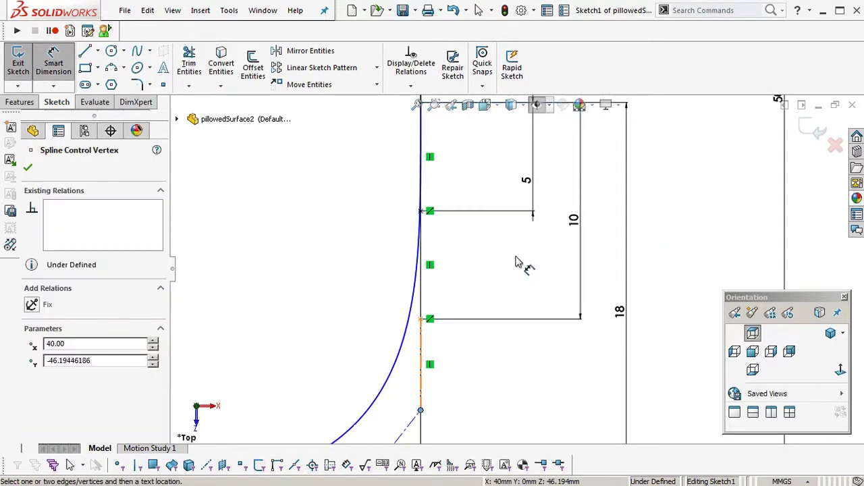
ctrl+middle_drag(517, 261, 516, 393)
click(421, 234)
ctrl+middle_drag(432, 257, 384, 103)
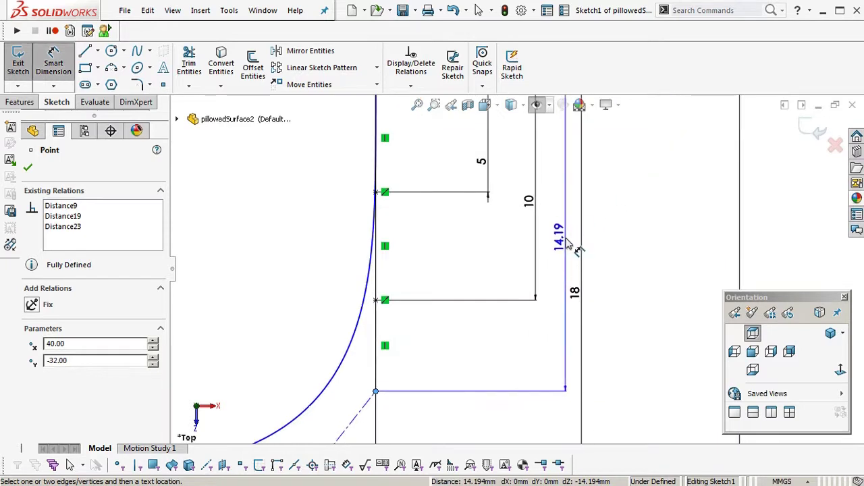
click(567, 244)
text(15)
key(Return)
scroll(524, 270, up, 3)
ctrl+middle_drag(527, 274, 622, 224)
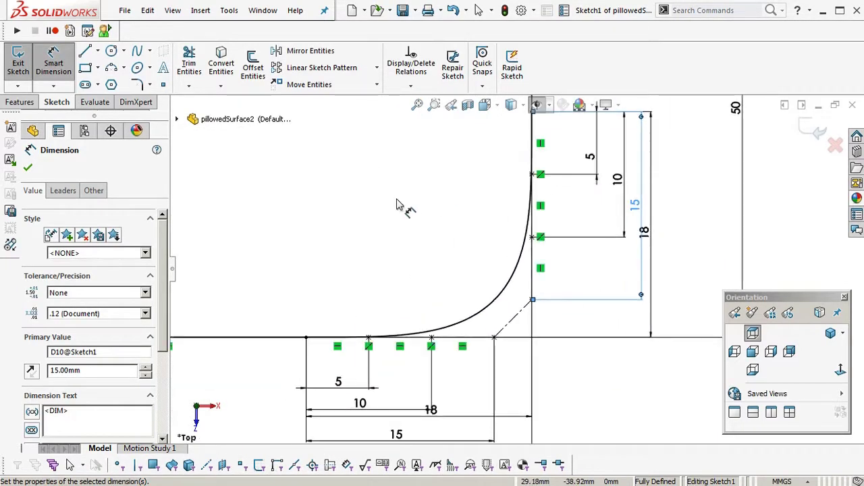
right_click(396, 199)
click(421, 239)
- Turn on the curvature display for the corner style spline and exit the sketch
click(493, 307)
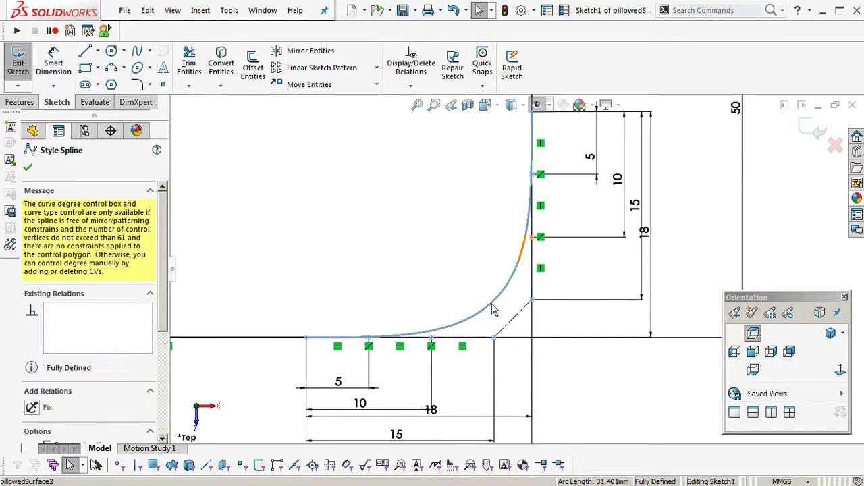
ctrl+middle_drag(301, 306, 363, 296)
drag(163, 314, 170, 392)
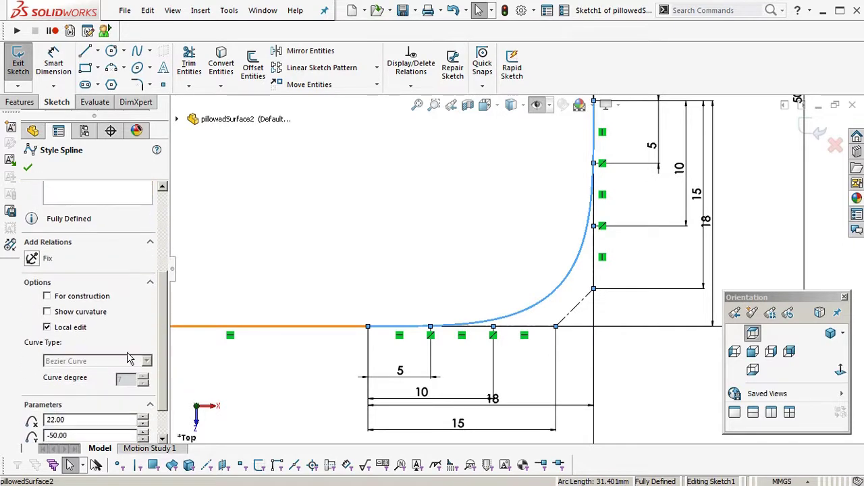
click(72, 314)
scroll(476, 299, up, 1)
mouse_move(486, 303)
ctrl+middle_down()
mouse_move(473, 338)
mouse_move(470, 265)
ctrl+middle_up()
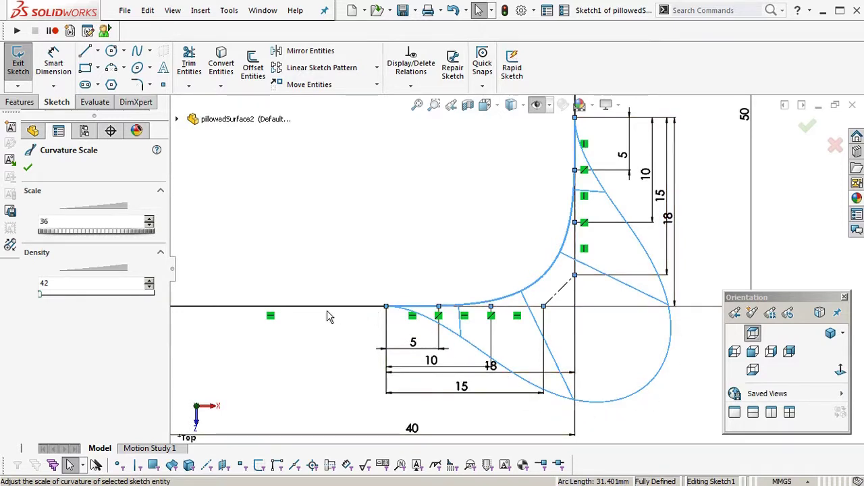
ctrl+middle_drag(465, 267, 434, 328)
click(428, 280)
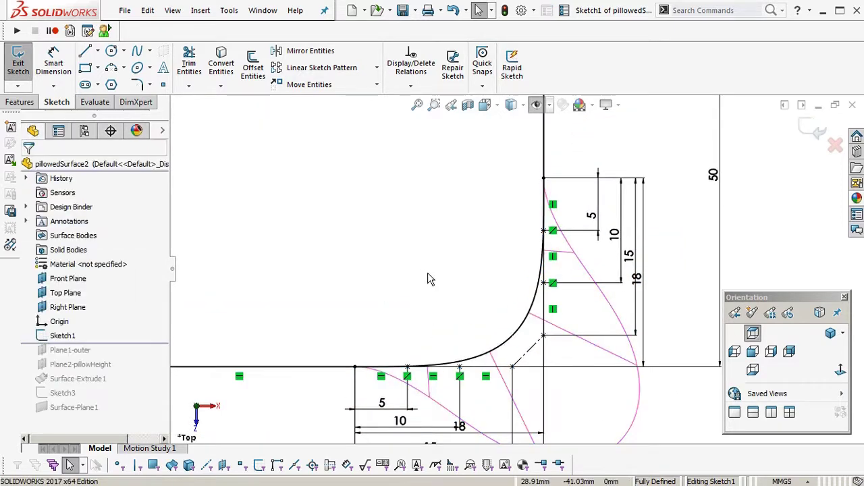
scroll(426, 280, up, 1)
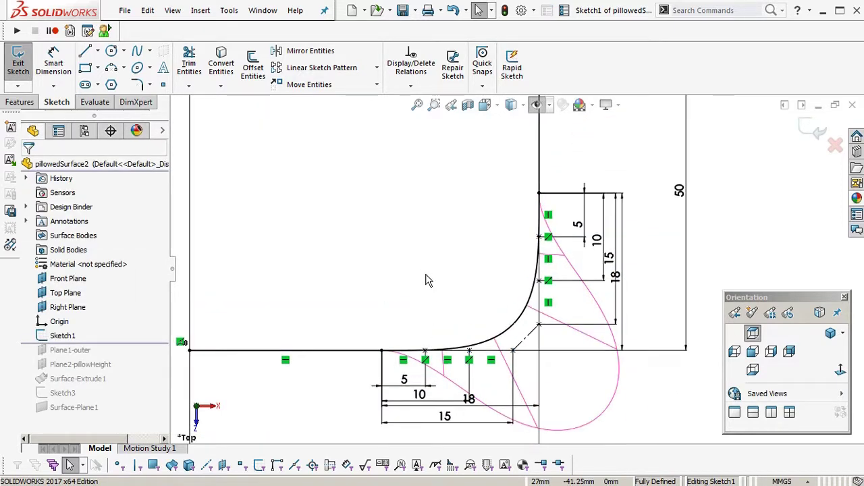
click(810, 127)
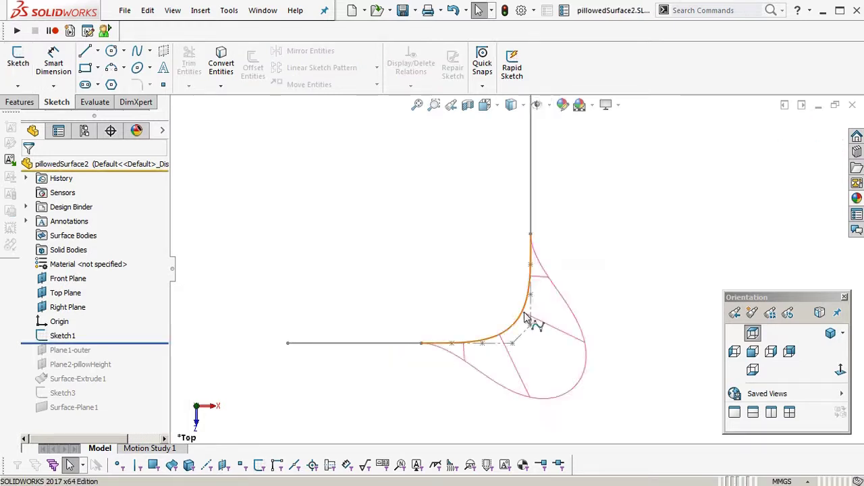
- Roll the feature history forward to include Plane1-outer, and select that plane to inspect it above the sketch
mouse_move(530, 318)
middle_down()
mouse_move(540, 182)
mouse_move(525, 250)
mouse_move(565, 322)
middle_up()
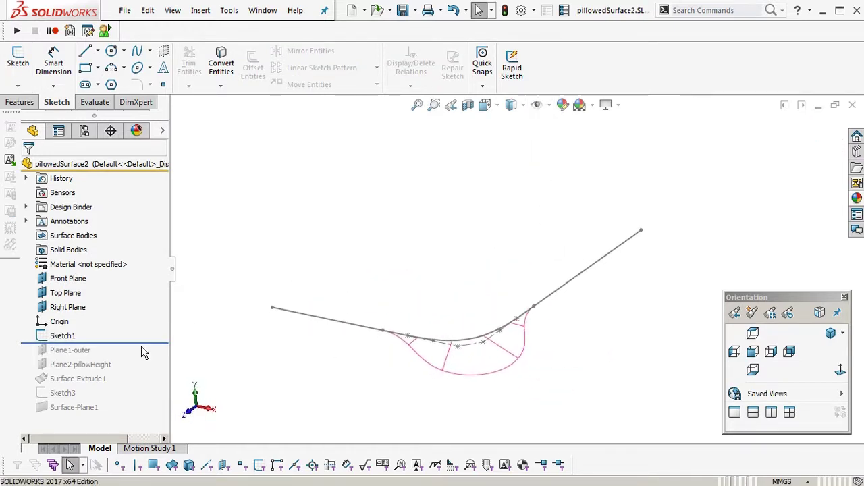
drag(152, 343, 151, 354)
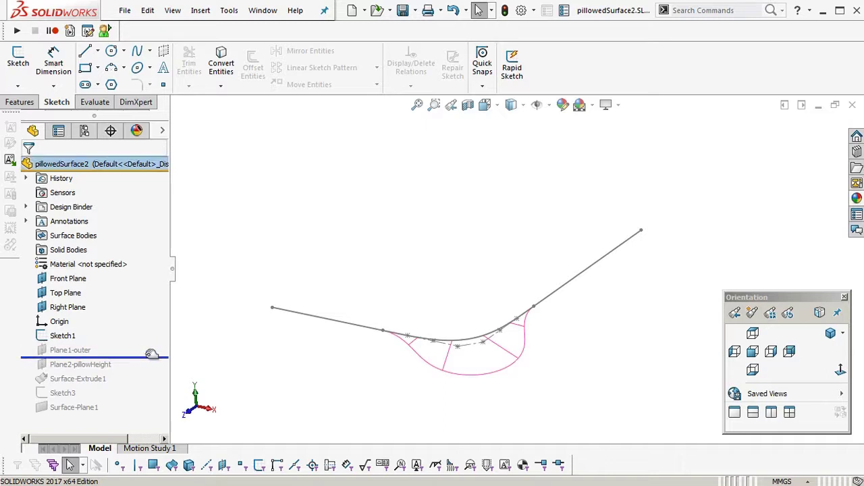
click(86, 350)
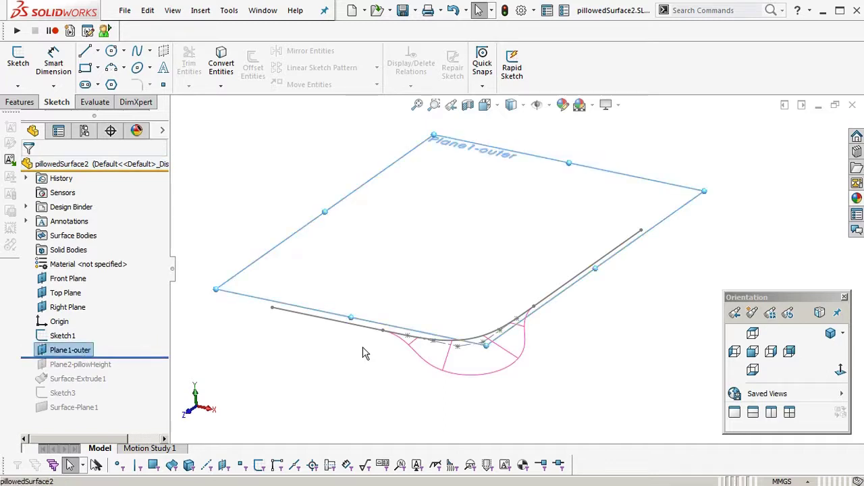
middle_drag(362, 353, 469, 290)
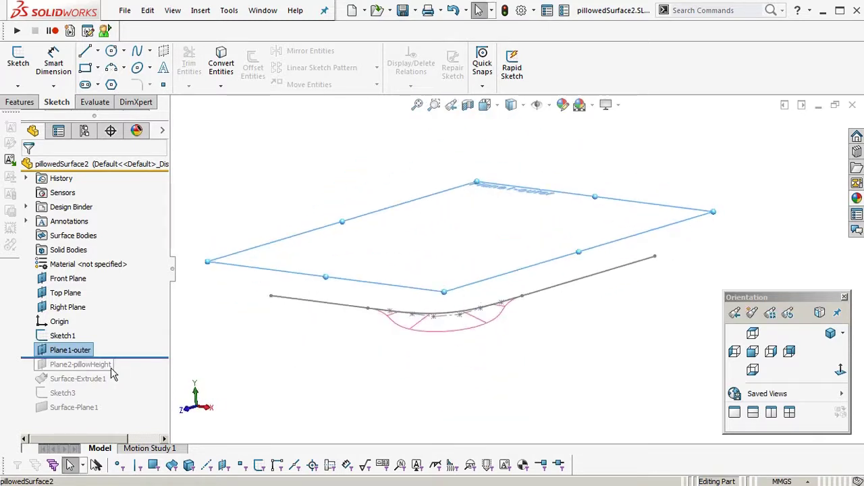
- Roll the feature history forward to include Plane2-pillowHeight, and select Plane1-outer to inspect how the planes stack above the sketch
drag(142, 367, 142, 371)
ctrl+middle_drag(387, 325, 398, 342)
middle_drag(395, 372, 449, 254)
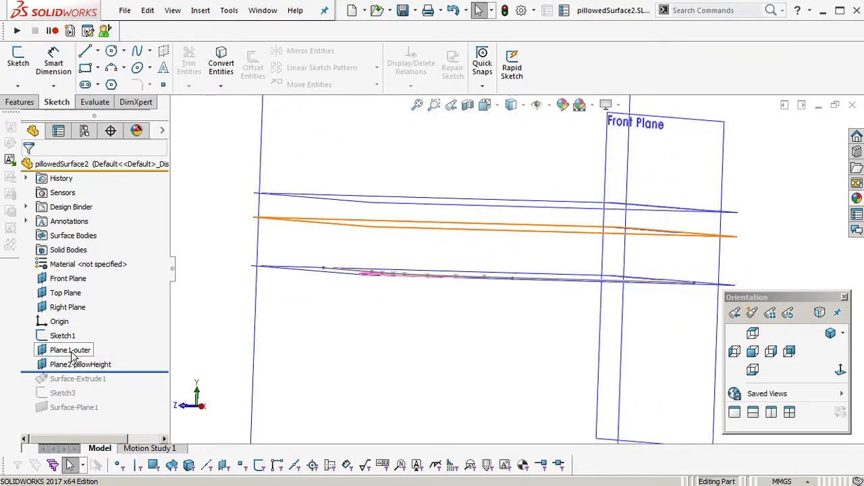
click(67, 350)
mouse_move(412, 307)
middle_down()
mouse_move(425, 306)
mouse_move(409, 309)
middle_up()
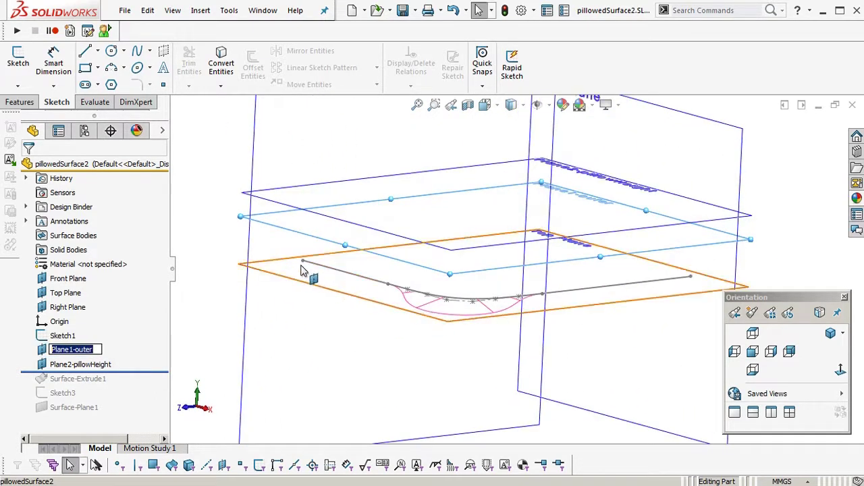
middle_drag(304, 264, 270, 230)
- Set the offset of Plane2-pillowHeight from the outer plane to 3 mm
click(100, 368)
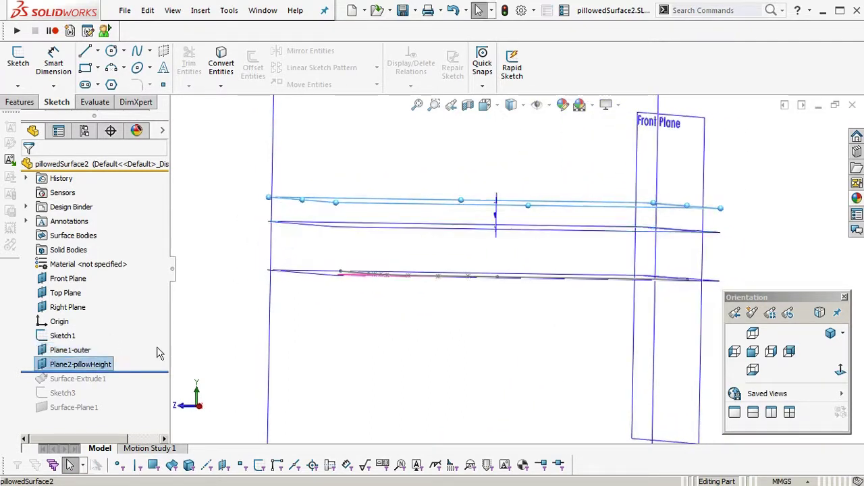
middle_drag(473, 265, 573, 245)
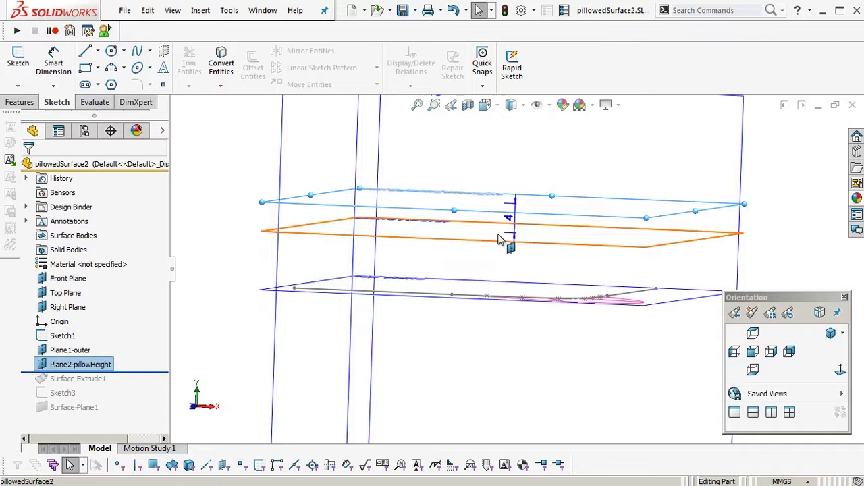
mouse_move(503, 237)
middle_down()
mouse_move(495, 225)
mouse_move(497, 234)
middle_up()
double_click(511, 217)
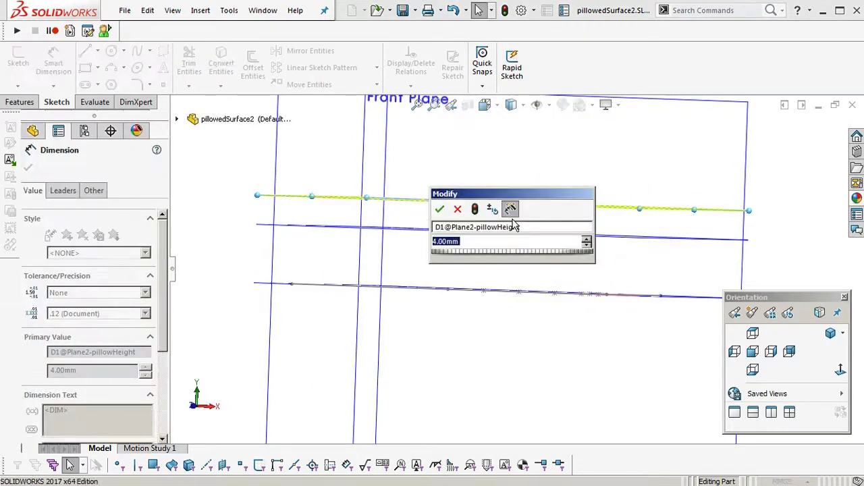
text(3)
key(Return)
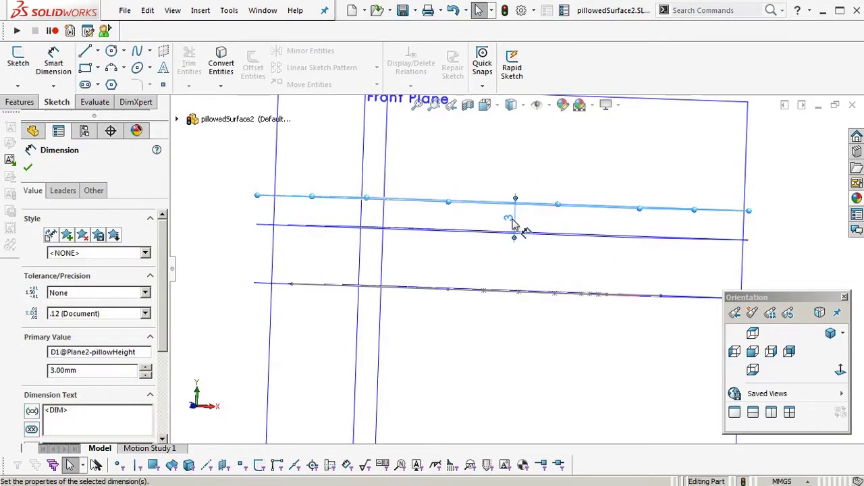
key(Escape)
middle_drag(502, 299, 511, 274)
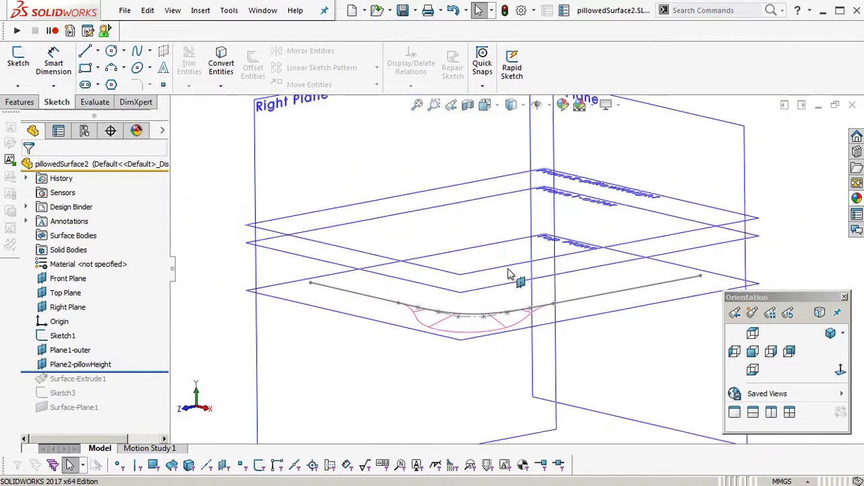
- Roll the feature history forward to include Surface-Extrude1, and display zebra stripes to inspect its corner transitions
drag(146, 372, 146, 381)
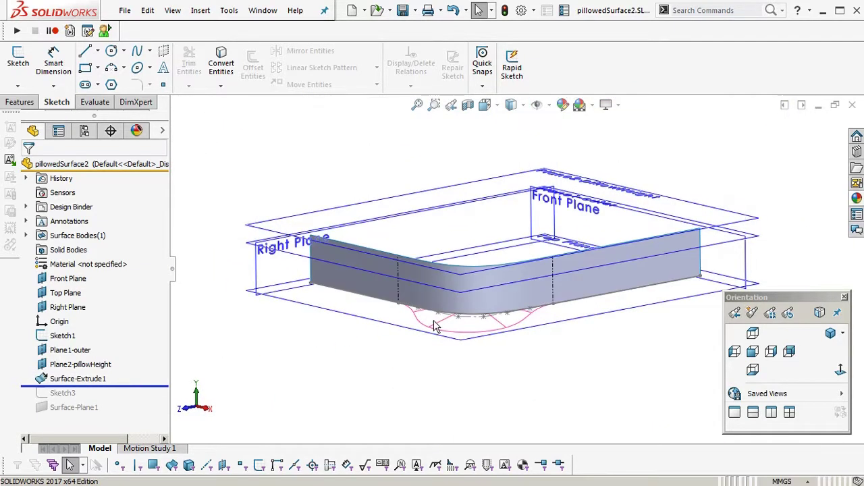
mouse_move(435, 326)
middle_down()
mouse_move(531, 251)
mouse_move(546, 254)
mouse_move(455, 236)
mouse_move(527, 244)
mouse_move(505, 295)
mouse_move(498, 382)
mouse_move(509, 194)
mouse_move(525, 262)
mouse_move(513, 285)
mouse_move(548, 277)
mouse_move(484, 351)
mouse_move(511, 227)
mouse_move(497, 266)
mouse_move(468, 247)
mouse_move(507, 202)
mouse_move(495, 257)
mouse_move(546, 312)
mouse_move(517, 295)
middle_up()
scroll(516, 233, down, 1)
key(p)
scroll(511, 228, down, 1)
key(z)
key(Return)
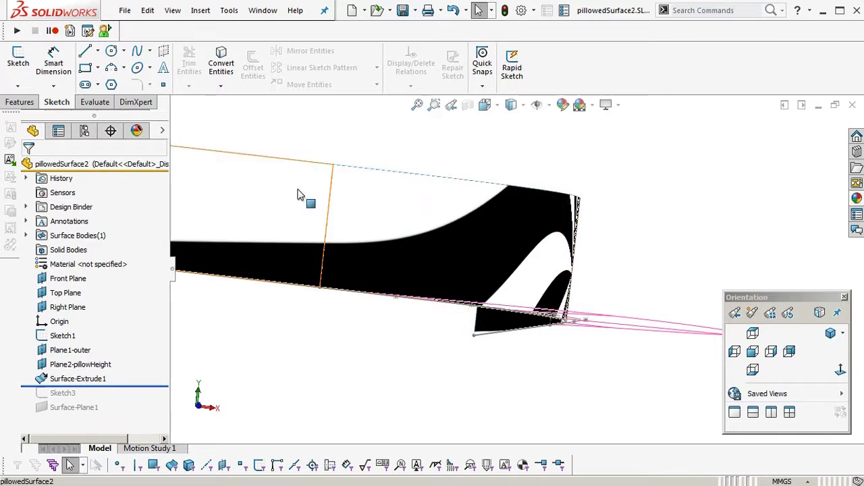
middle_drag(300, 195, 449, 290)
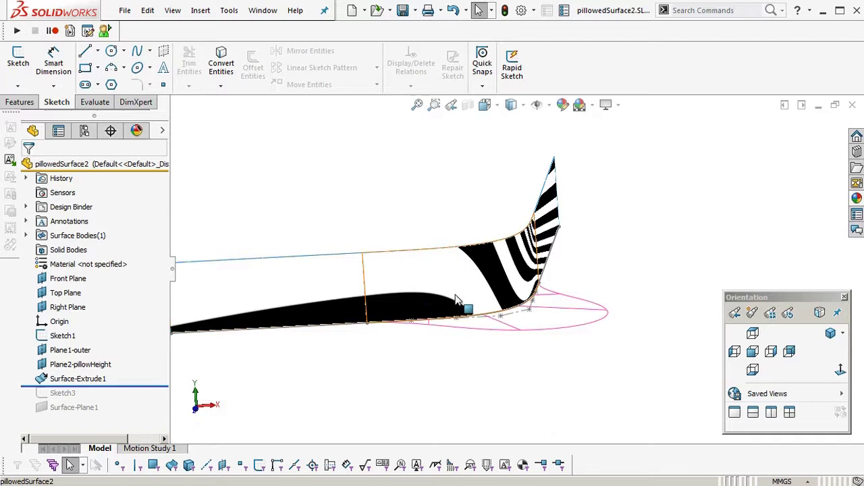
mouse_move(481, 275)
middle_down()
mouse_move(403, 249)
mouse_move(349, 272)
mouse_move(353, 256)
mouse_move(418, 245)
mouse_move(463, 223)
mouse_move(500, 223)
mouse_move(421, 208)
mouse_move(420, 268)
mouse_move(441, 299)
mouse_move(445, 293)
middle_up()
- Switch the zebra stripes environment to Zebra stripes and examine the reflections where the corner meets the flat side
scroll(425, 277, down, 3)
key(Escape)
key(Return)
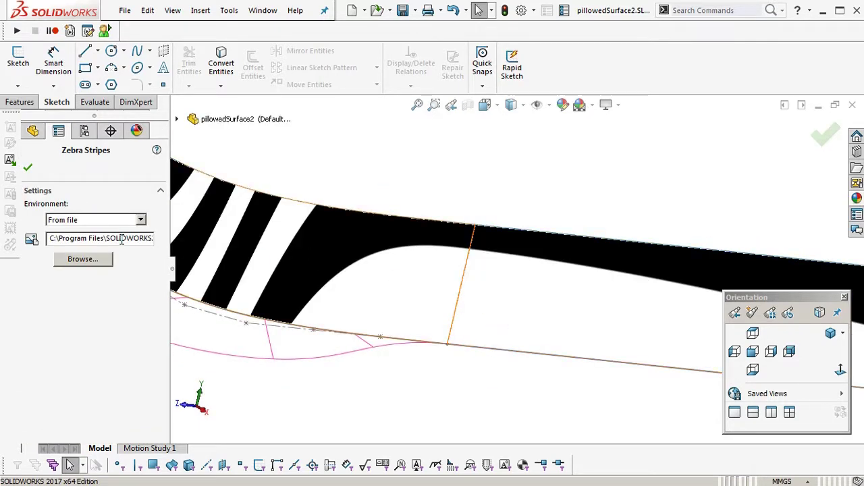
click(100, 224)
click(91, 232)
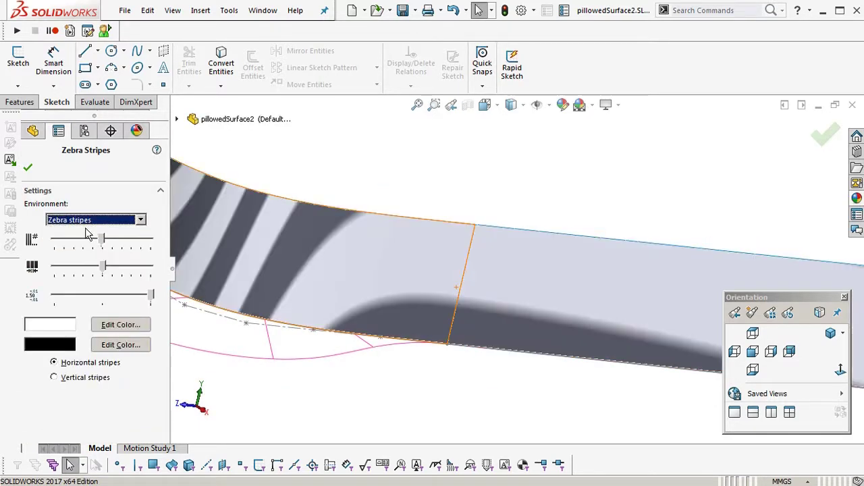
scroll(488, 299, down, 4)
middle_drag(415, 312, 481, 287)
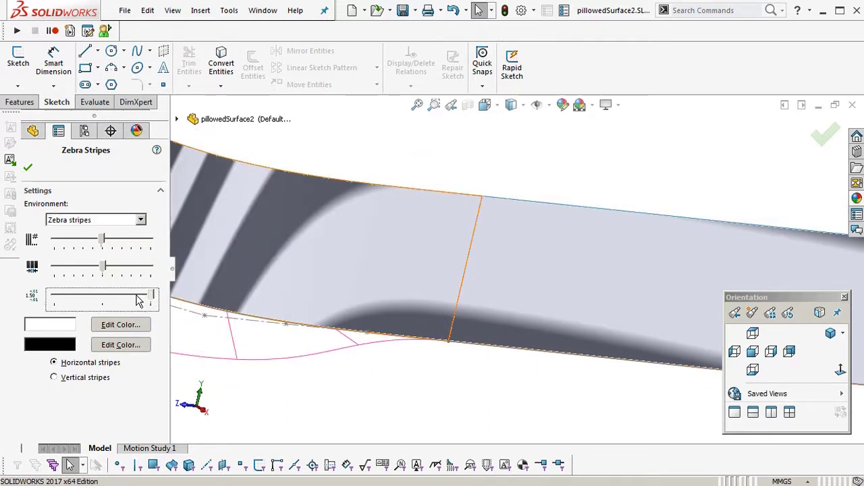
- Restore the zebra stripes environment to From file and check the stripes around the corner
click(132, 223)
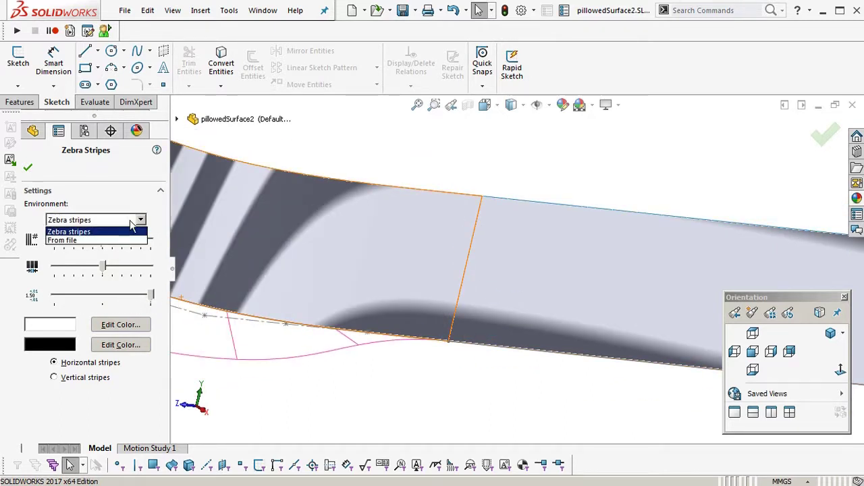
click(70, 238)
key(Return)
middle_drag(466, 293, 439, 283)
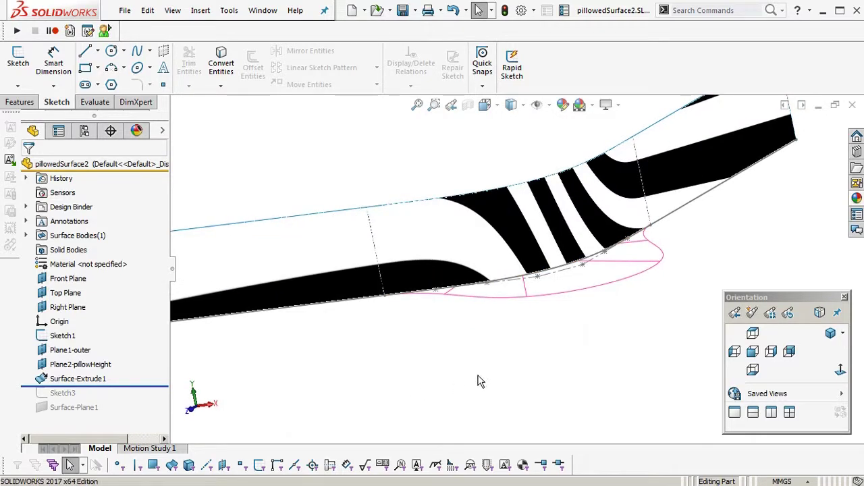
mouse_move(478, 381)
middle_down()
mouse_move(461, 368)
mouse_move(492, 320)
mouse_move(488, 347)
mouse_move(567, 295)
mouse_move(550, 328)
middle_up()
- Roll the feature history forward to include Sketch3, and show that sketch above the extruded surface
drag(123, 386, 135, 401)
scroll(538, 256, up, 2)
ctrl+middle_drag(447, 206, 442, 286)
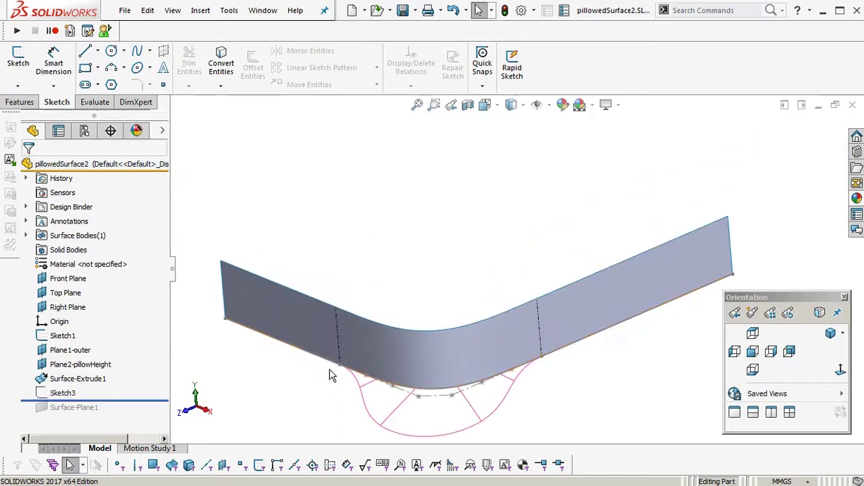
click(68, 394)
click(294, 391)
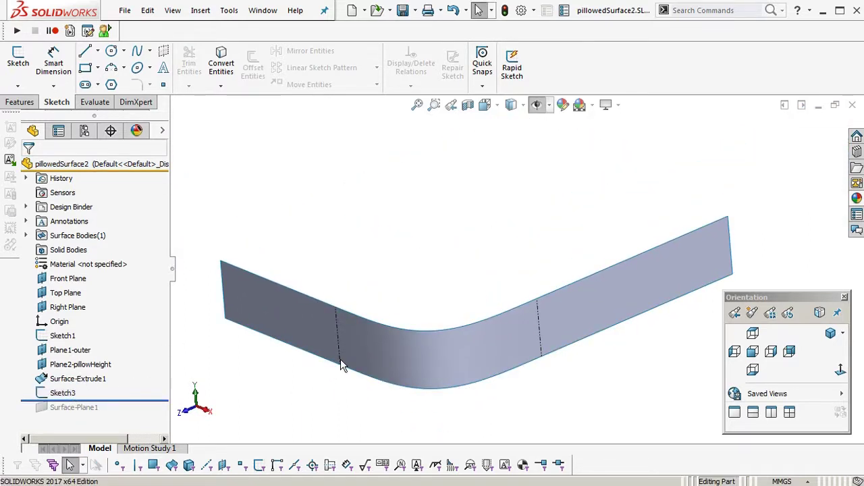
key(h)
mouse_move(508, 204)
middle_down()
mouse_move(508, 220)
mouse_move(511, 210)
middle_up()
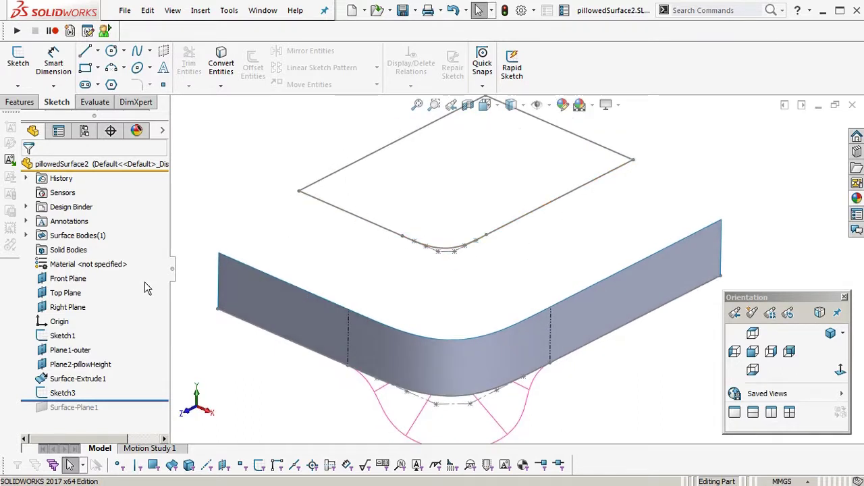
- Roll the feature history forward to include Surface-Plane1, and select its planar face to inspect it
middle_drag(473, 172, 482, 198)
click(482, 198)
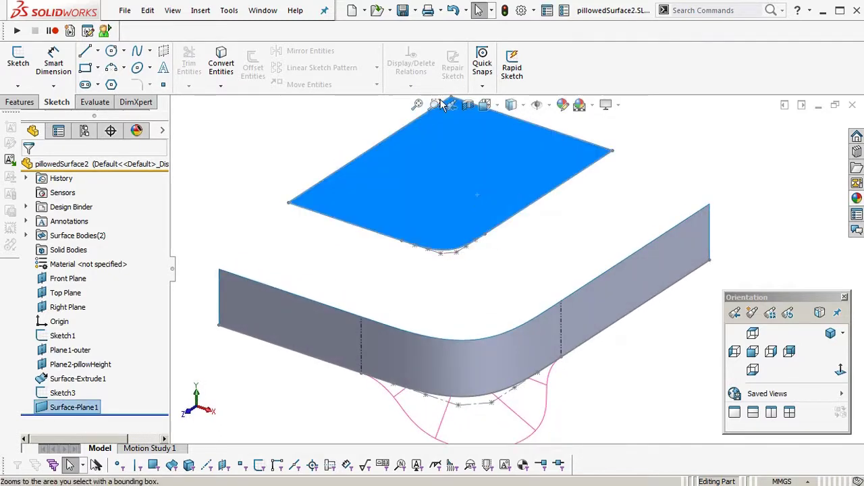
middle_drag(397, 246, 529, 169)
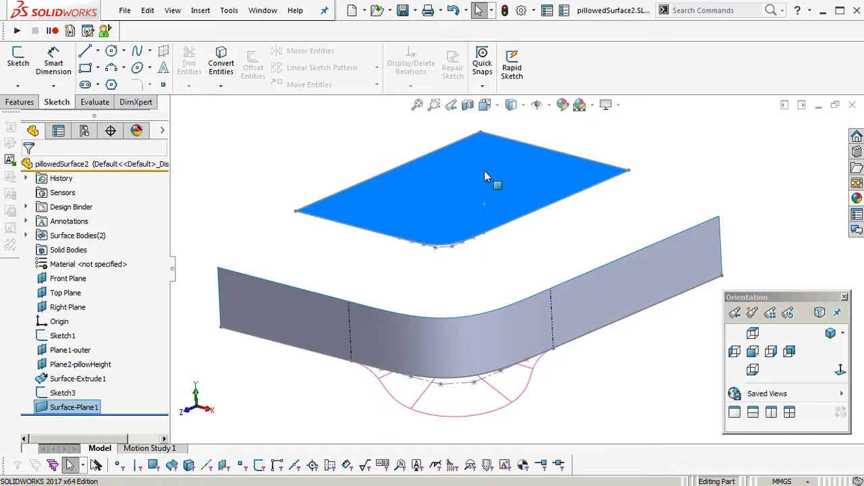
middle_drag(548, 236, 557, 225)
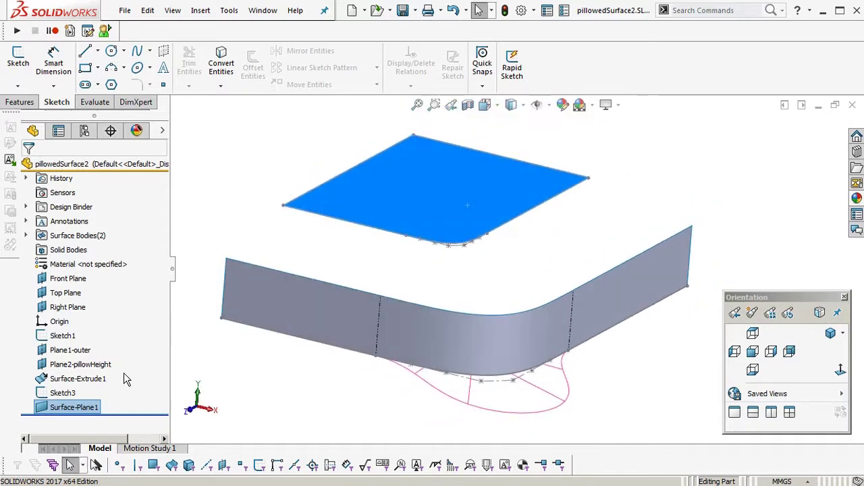
- Open Sketch3 for editing and orient the view normal to the sketch plane
click(61, 393)
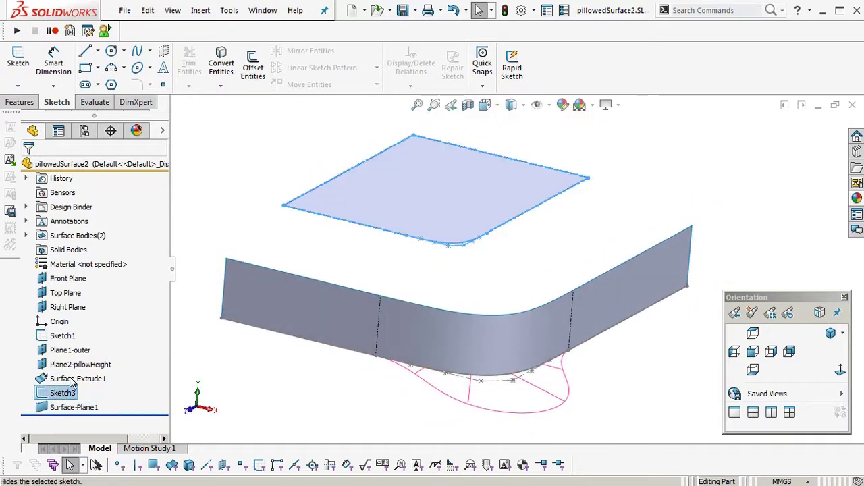
click(70, 363)
click(840, 370)
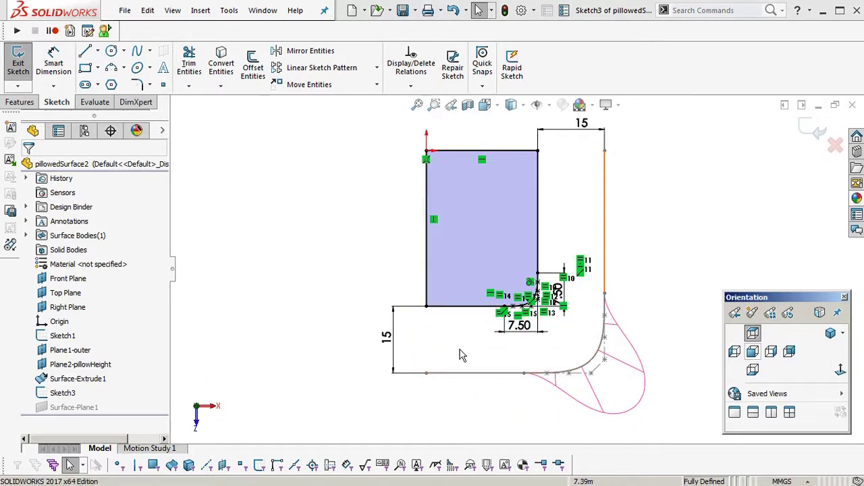
- Inspect the options and curve degree of Sketch3's corner style spline, and clear the selection
scroll(530, 337, down, 6)
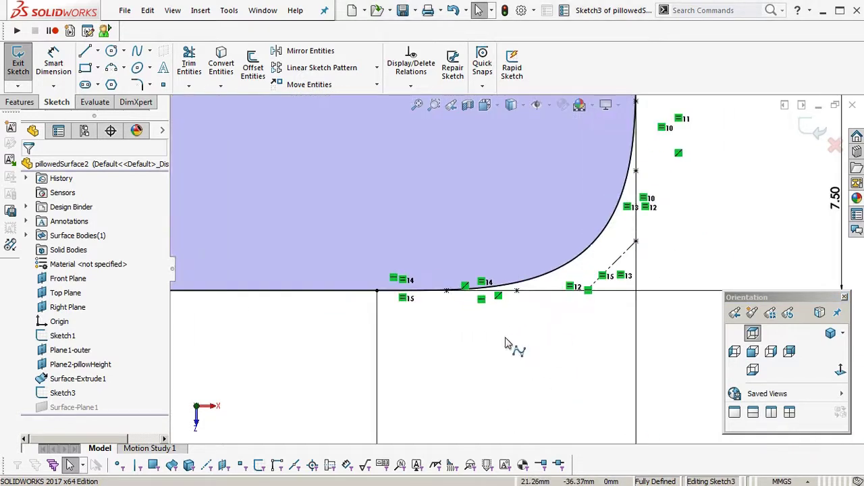
scroll(505, 337, down, 2)
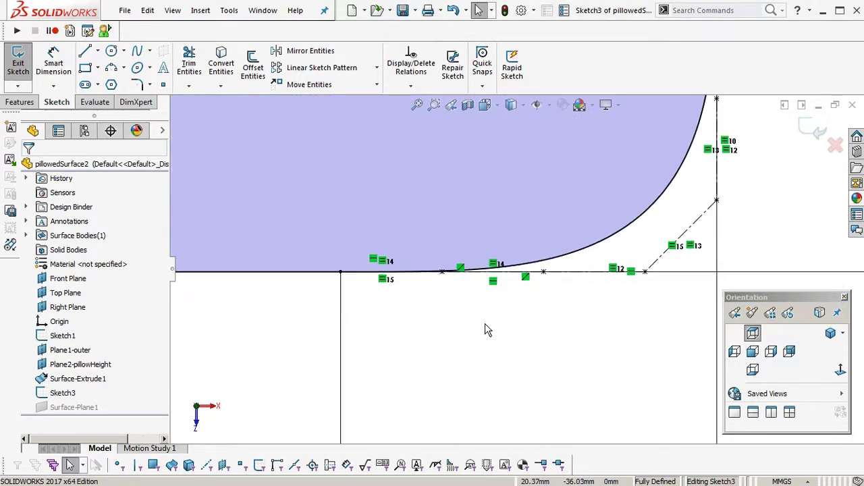
click(613, 242)
drag(162, 324, 189, 410)
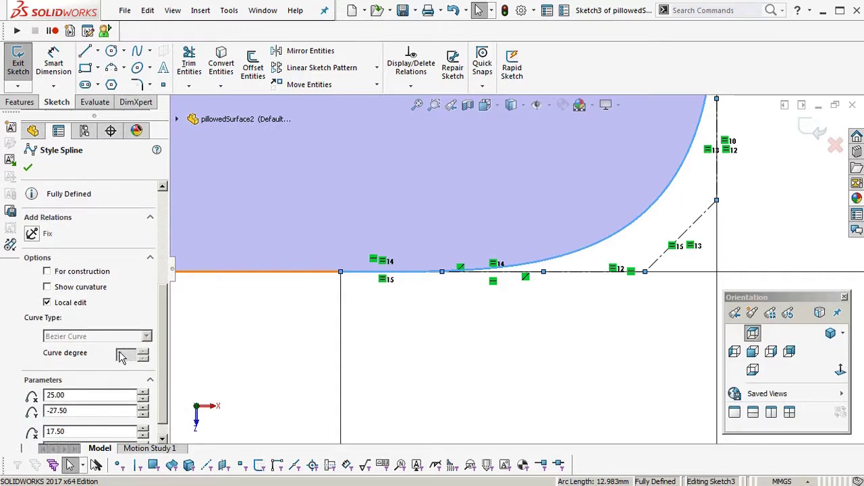
click(520, 360)
- Examine the tangency and equal-length relations on the corner spline's control polygon, including those of its diagonal segment
ctrl+middle_drag(544, 349, 545, 377)
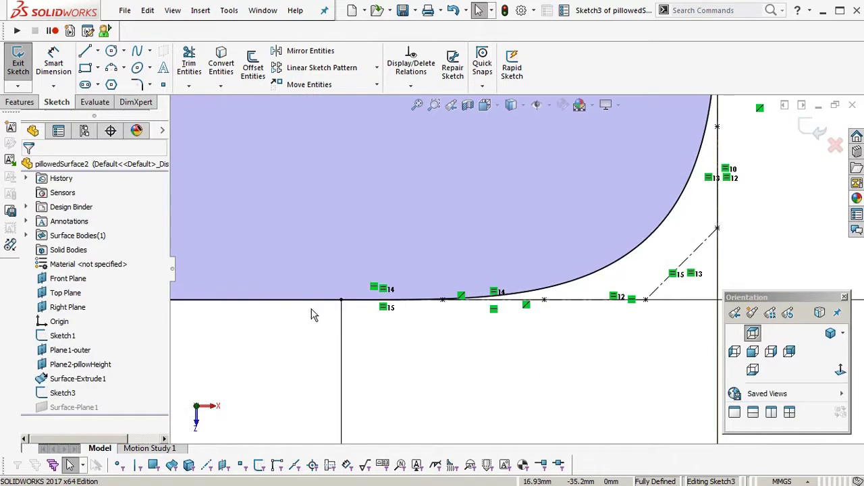
ctrl+middle_drag(673, 317, 544, 407)
scroll(662, 293, up, 2)
ctrl+middle_drag(661, 292, 639, 399)
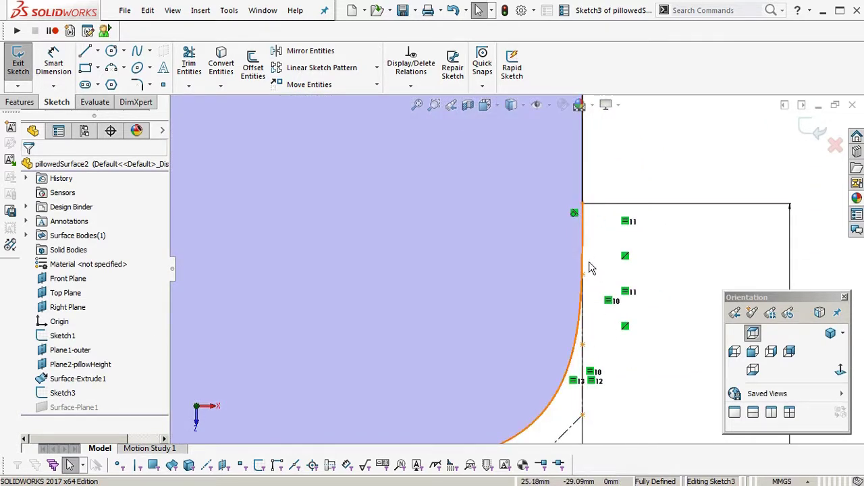
ctrl+middle_drag(611, 361, 648, 273)
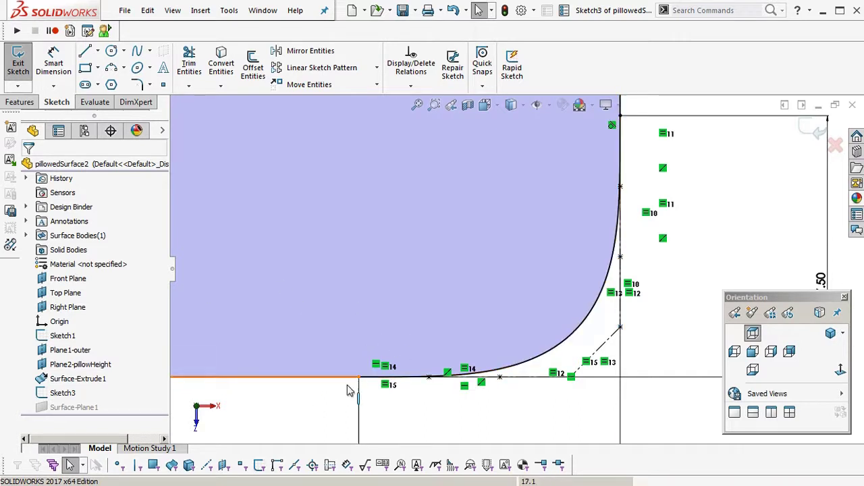
mouse_move(539, 422)
ctrl+middle_down()
mouse_move(571, 390)
mouse_move(565, 360)
ctrl+middle_up()
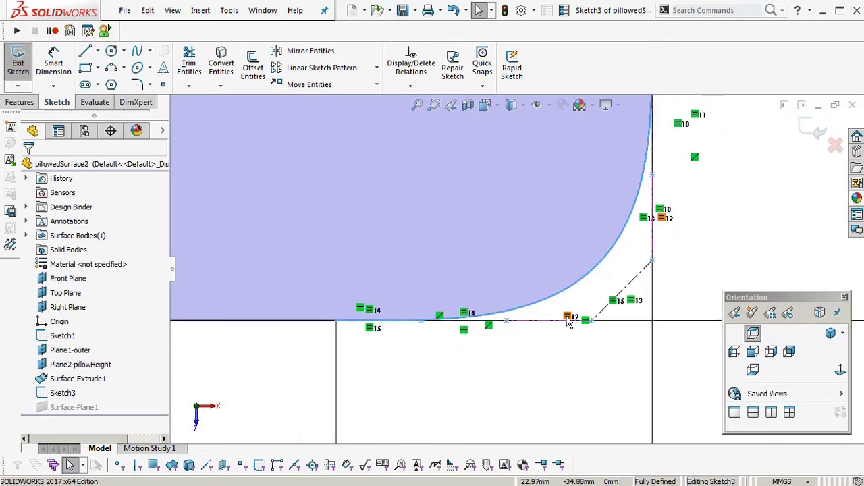
click(621, 290)
scroll(608, 351, down, 3)
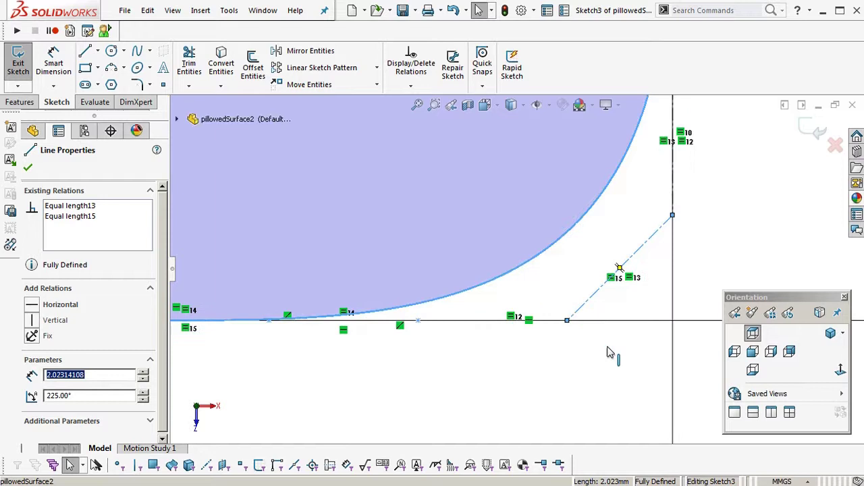
click(608, 351)
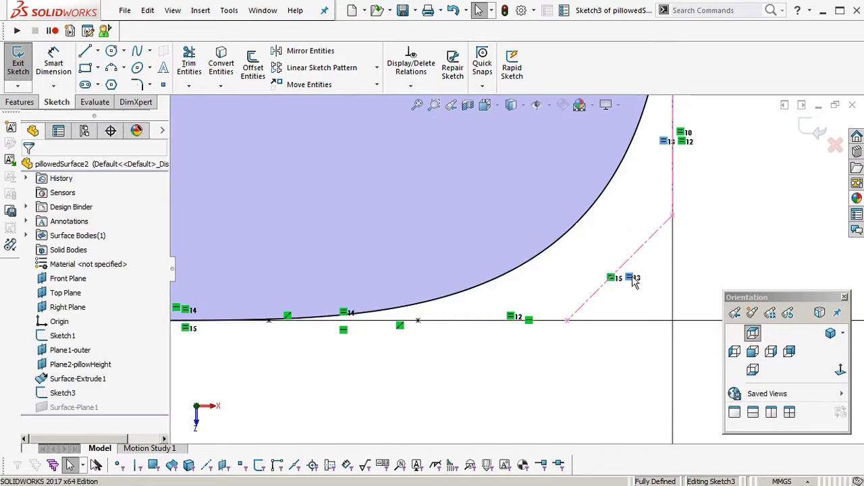
- Select the corner style spline again and review its properties alongside its two 7.50 mm dimensions
scroll(587, 321, up, 3)
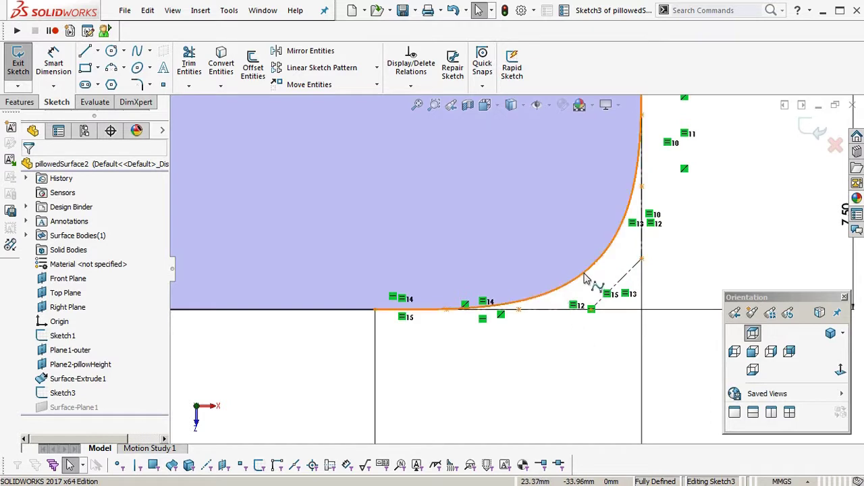
scroll(580, 283, up, 2)
scroll(569, 292, up, 1)
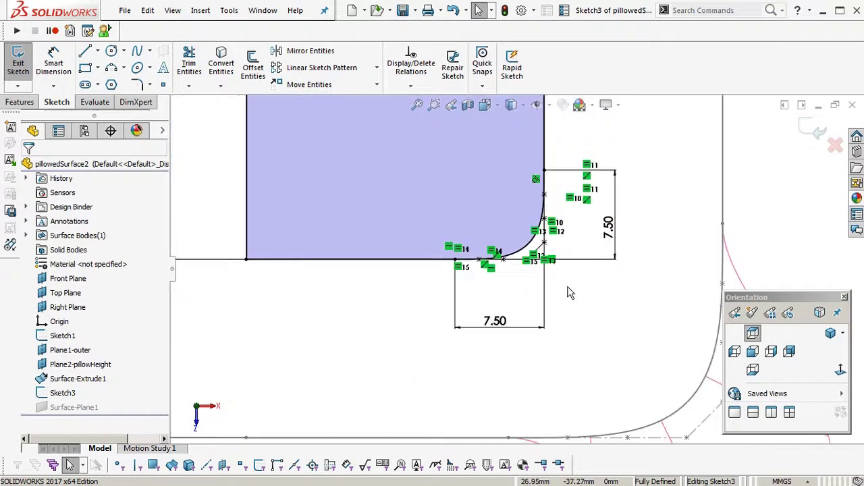
click(531, 249)
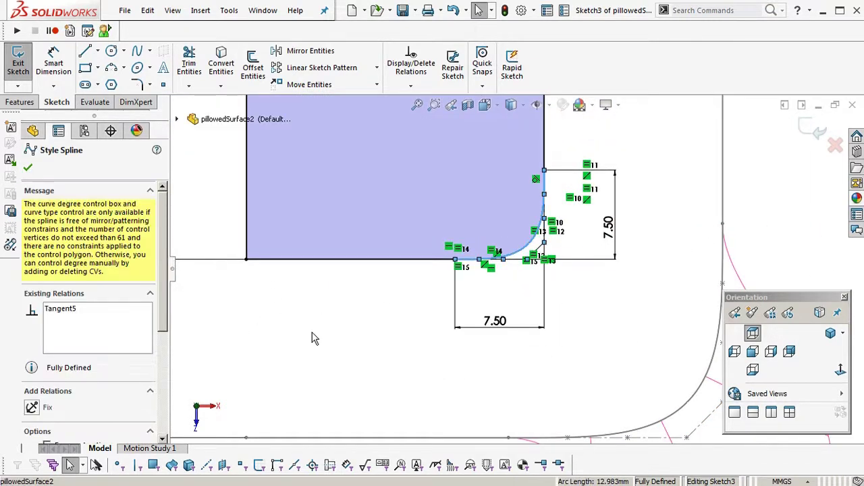
- Display the curvature comb on Sketch3's corner style spline and examine it along the corner
scroll(535, 233, down, 3)
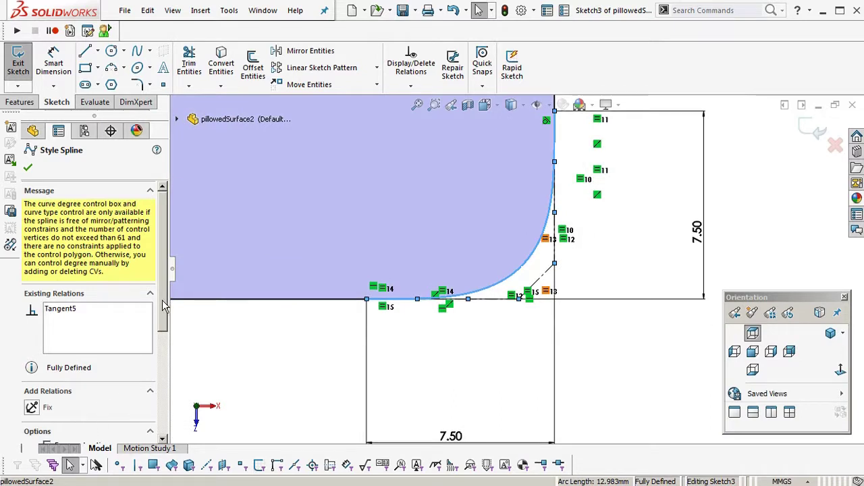
drag(164, 306, 169, 376)
click(83, 333)
scroll(565, 331, up, 4)
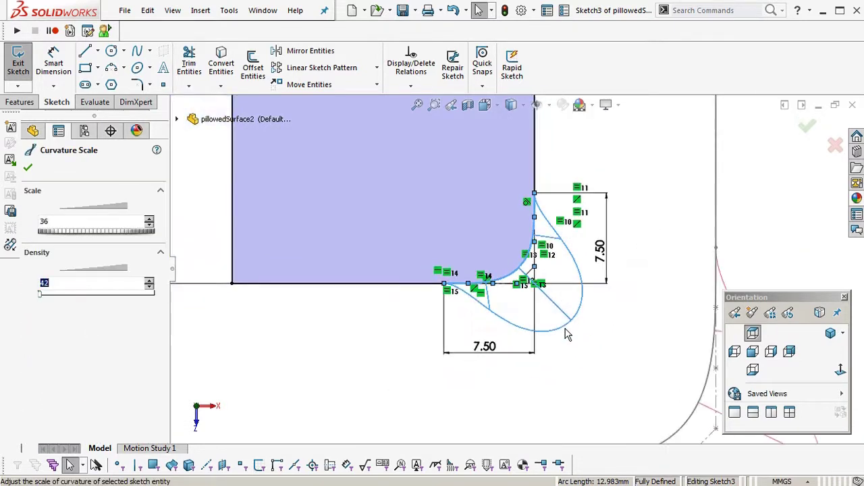
scroll(551, 270, down, 5)
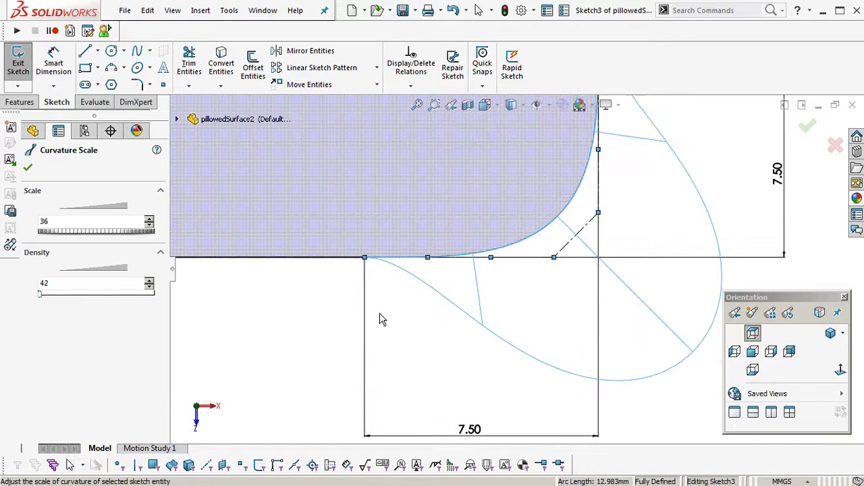
scroll(299, 322, up, 2)
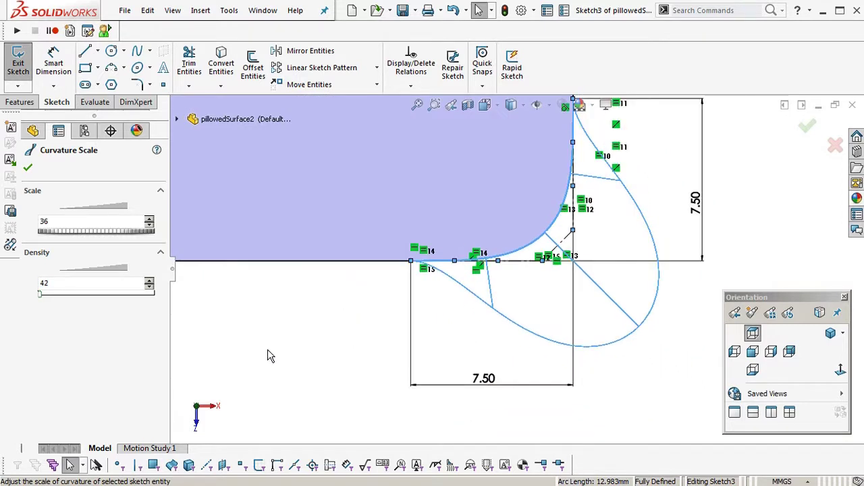
click(268, 355)
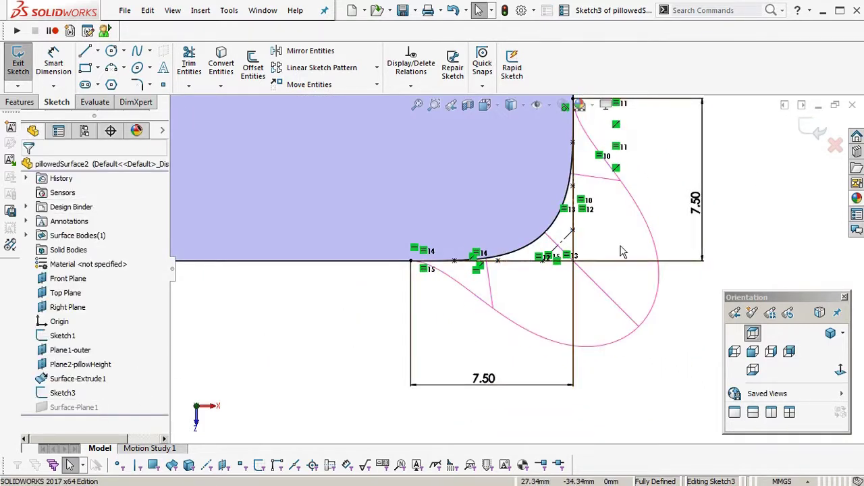
- Turn off the corner style spline's curvature display and exit Sketch3, discarding its changes
click(539, 247)
scroll(151, 405, down, 3)
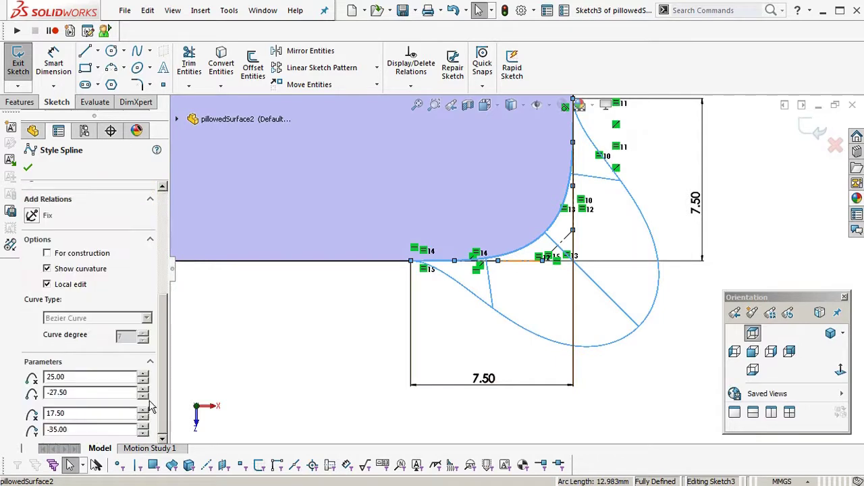
click(67, 272)
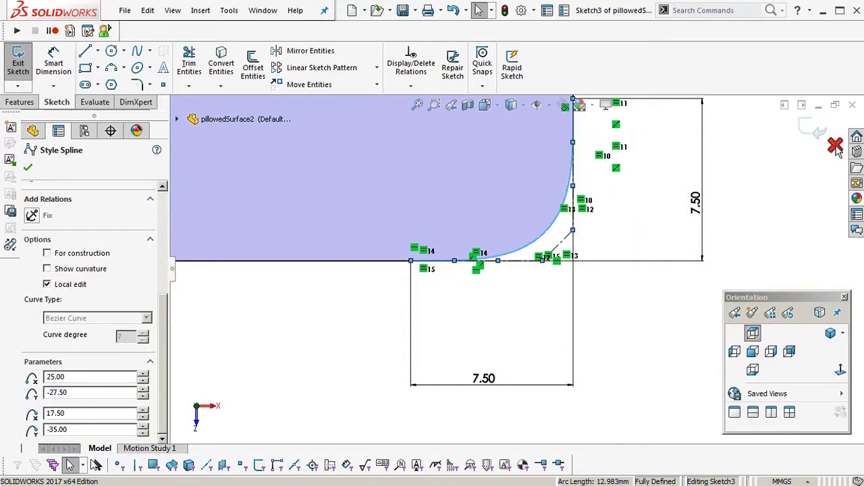
click(836, 147)
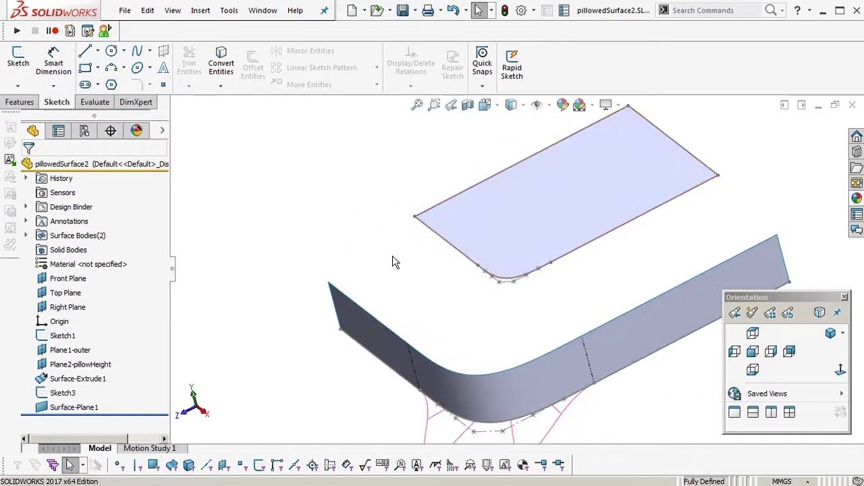
- Start a new sketch on the Right Plane and hide all item types such as planes and other sketches
middle_drag(343, 273, 664, 155)
middle_drag(737, 233, 405, 222)
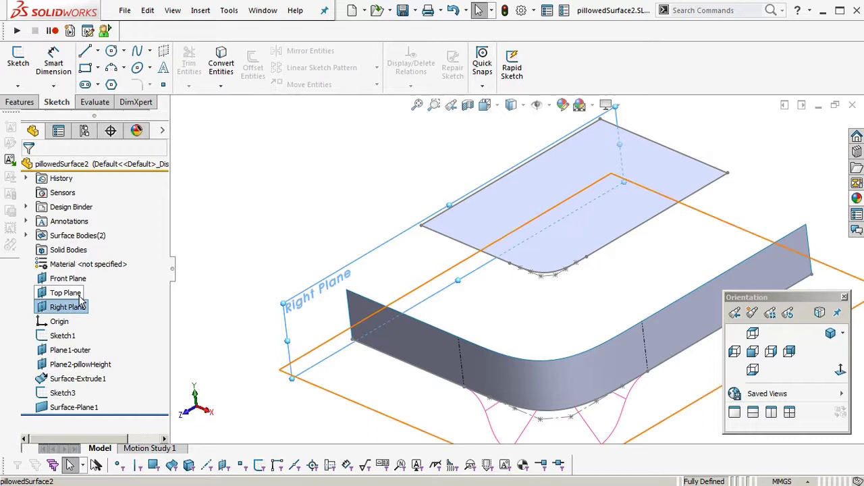
key(s)
scroll(369, 219, down, 2)
middle_drag(474, 276, 479, 272)
scroll(480, 272, down, 3)
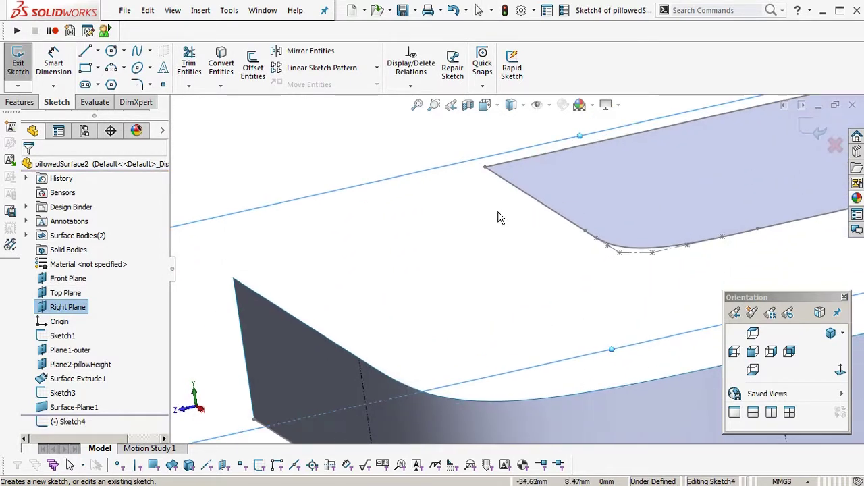
middle_drag(498, 212, 552, 258)
key(p)
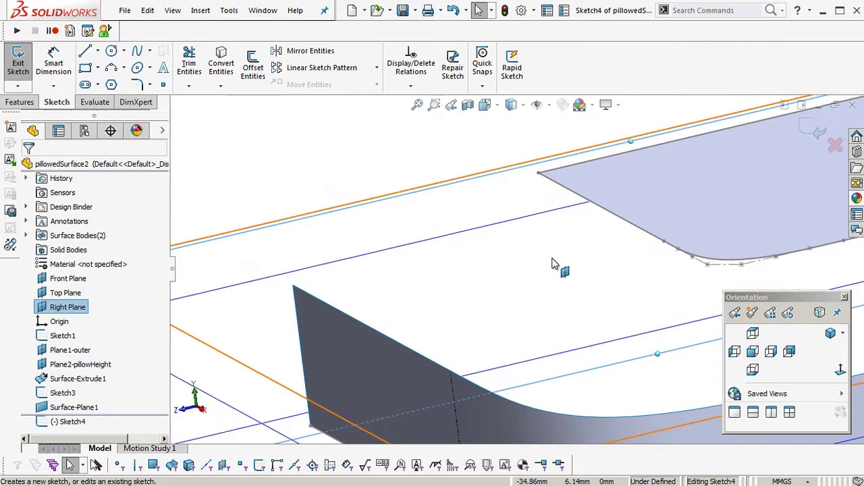
key(h)
- Draw a Bezier style spline with five control vertices from the planar surface's near corner to the extruded surface's upper corner
click(150, 52)
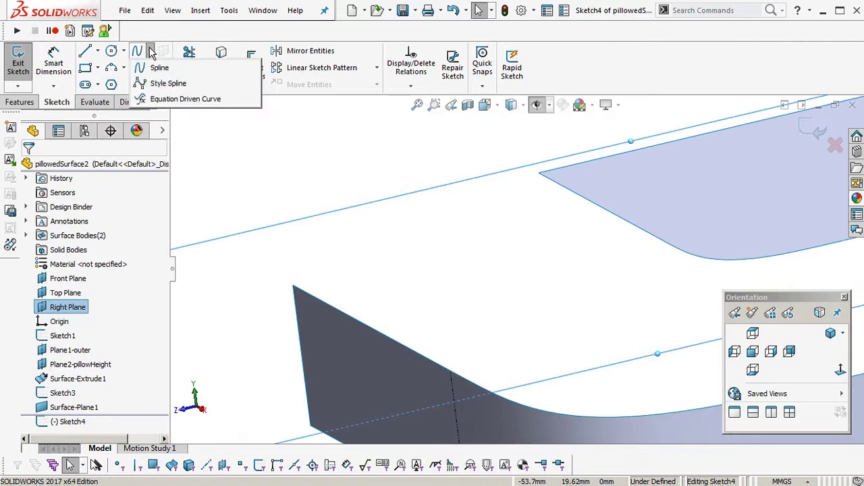
click(168, 82)
scroll(561, 210, down, 2)
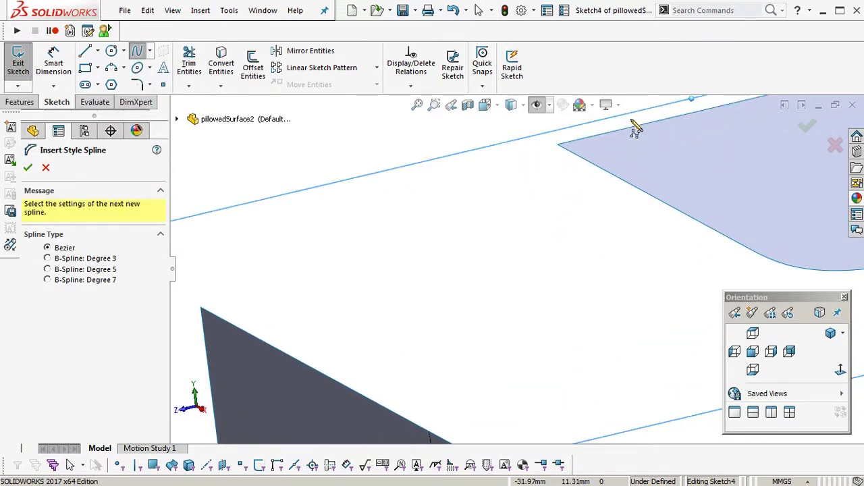
click(558, 145)
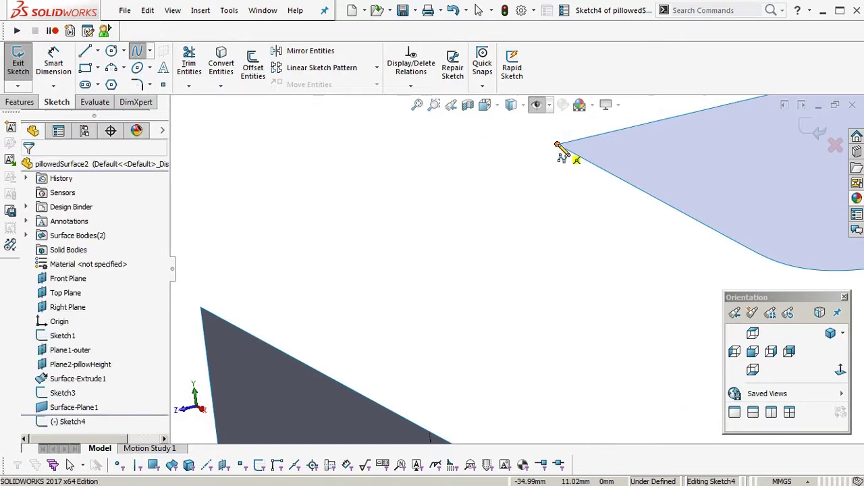
click(506, 167)
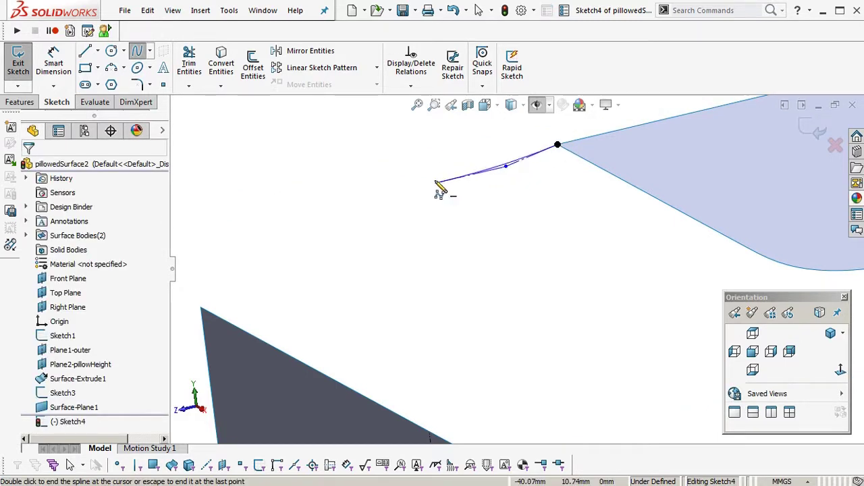
click(372, 223)
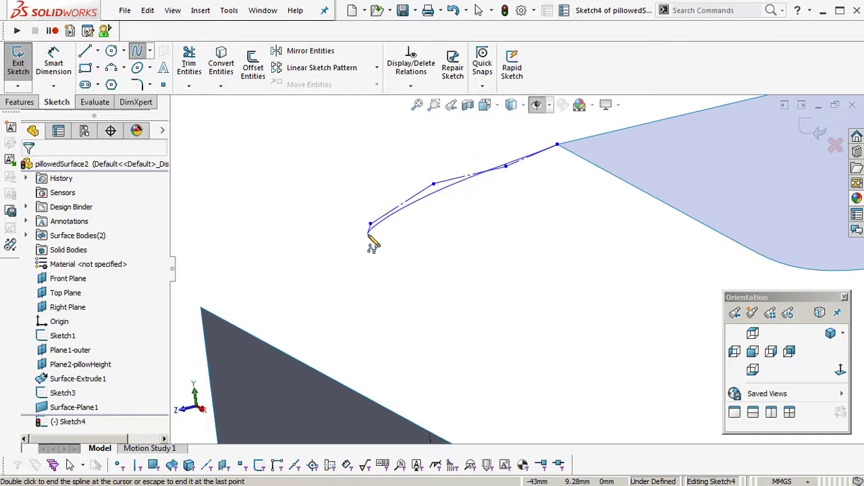
ctrl+middle_drag(368, 242, 500, 204)
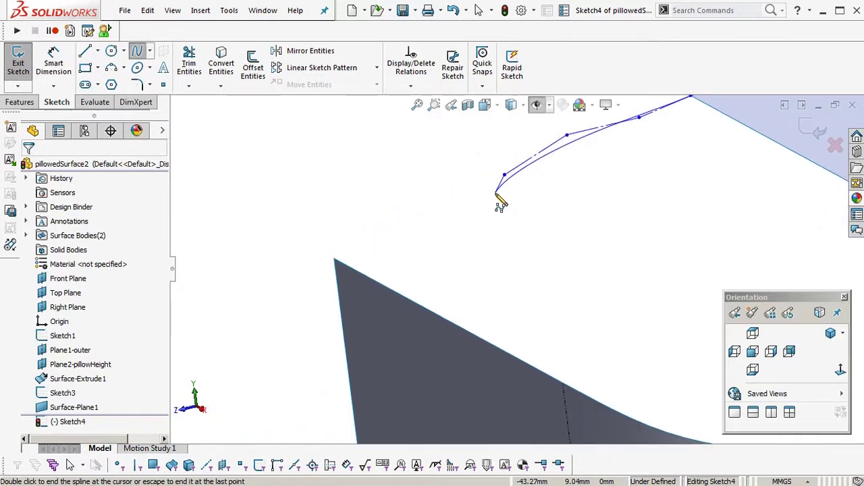
click(335, 260)
right_click(362, 269)
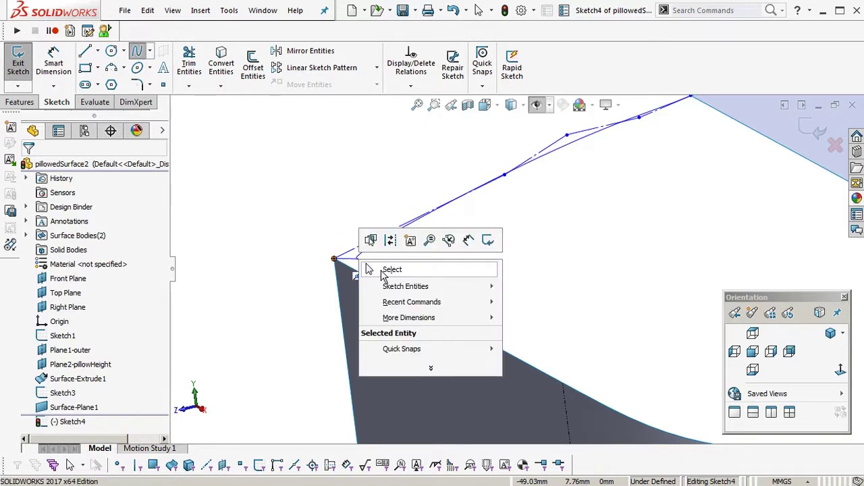
click(391, 268)
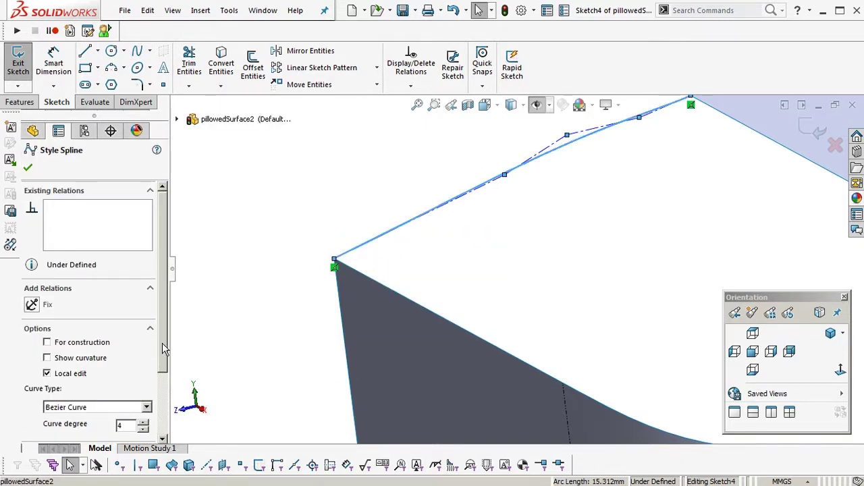
- Reposition the style spline's three intermediate control vertices to form a smooth outward-bulging arch between the two surfaces
mouse_move(164, 348)
mouse_down()
mouse_move(170, 371)
mouse_move(169, 336)
mouse_up()
ctrl+middle_drag(527, 225, 491, 291)
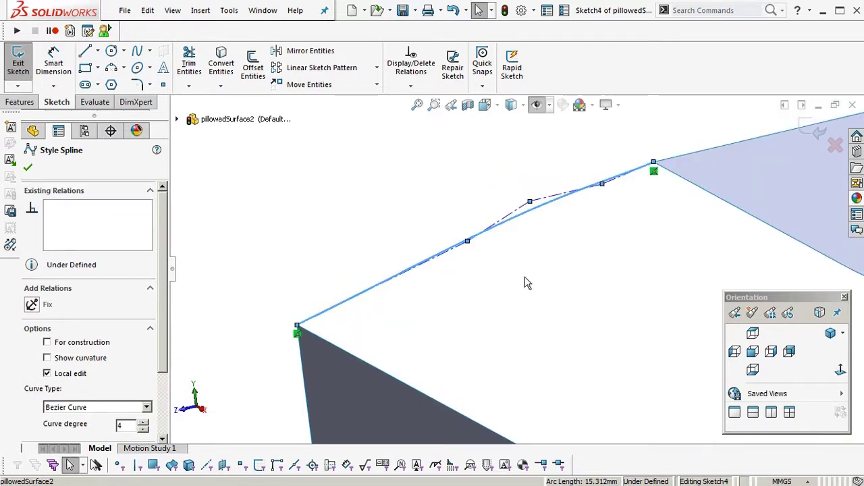
scroll(523, 275, up, 1)
ctrl+middle_drag(611, 278, 588, 279)
click(569, 272)
scroll(555, 237, down, 2)
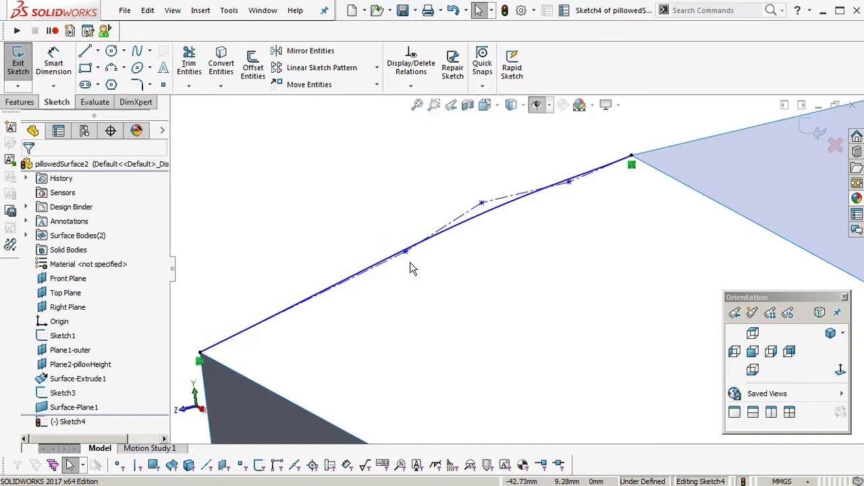
drag(405, 252, 292, 264)
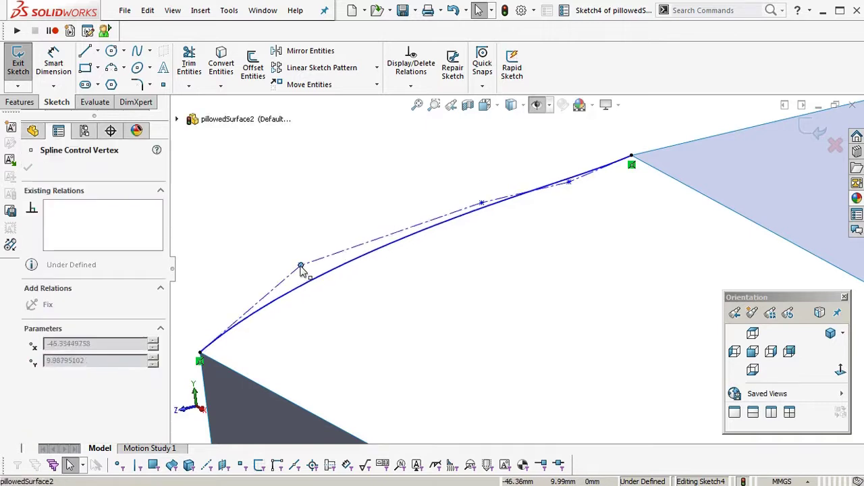
click(608, 282)
middle_drag(608, 282, 574, 246)
drag(573, 222, 547, 187)
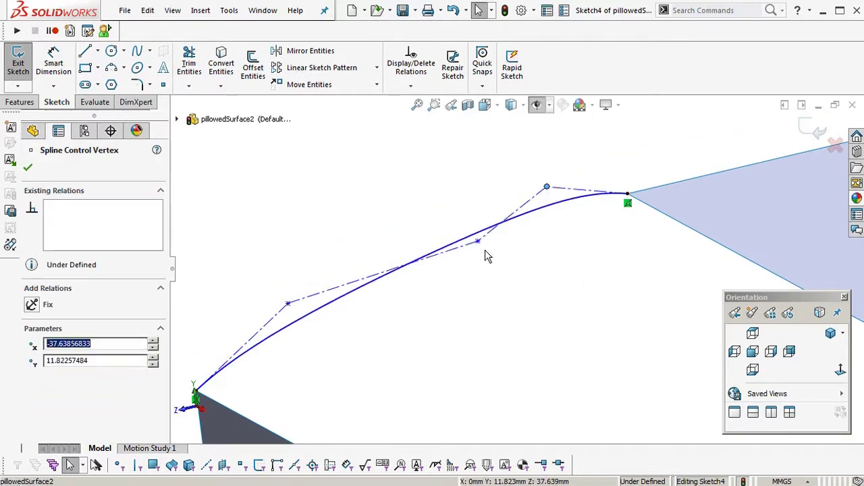
drag(477, 241, 410, 216)
click(596, 271)
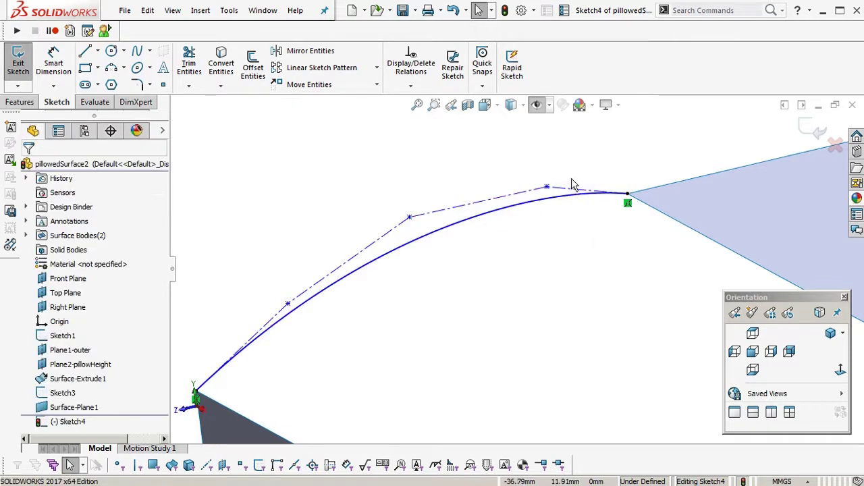
- Make the three control polygon segments nearest the planar surface collinear
click(575, 189)
ctrl+click(515, 195)
ctrl+click(371, 249)
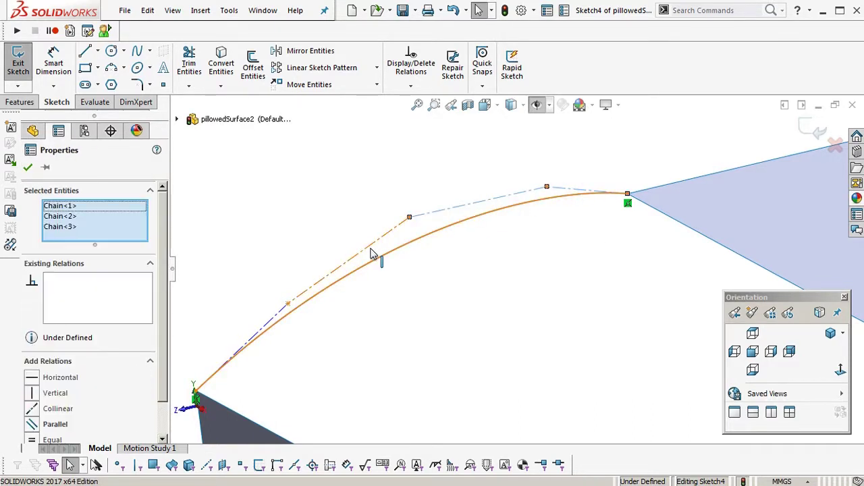
click(450, 190)
scroll(517, 270, up, 3)
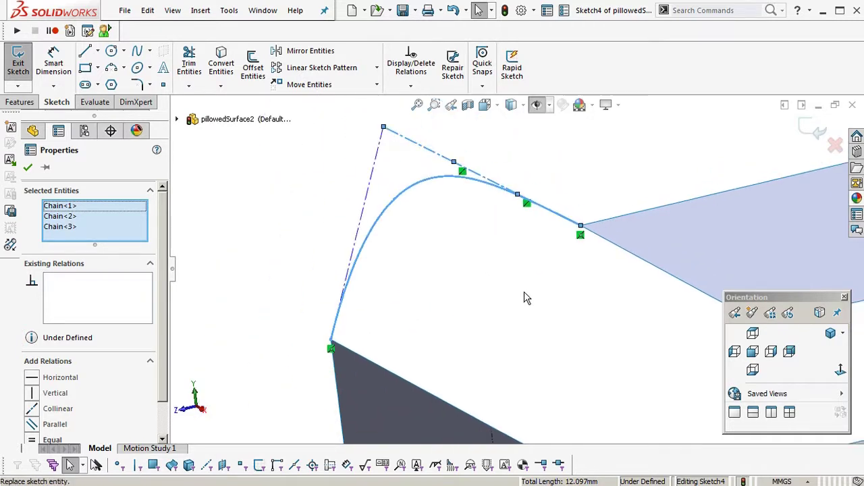
scroll(524, 293, down, 1)
click(523, 292)
- Lower the outermost intermediate control vertex and make the adjoining collinear control polygon segment horizontal
ctrl+middle_drag(419, 206, 432, 260)
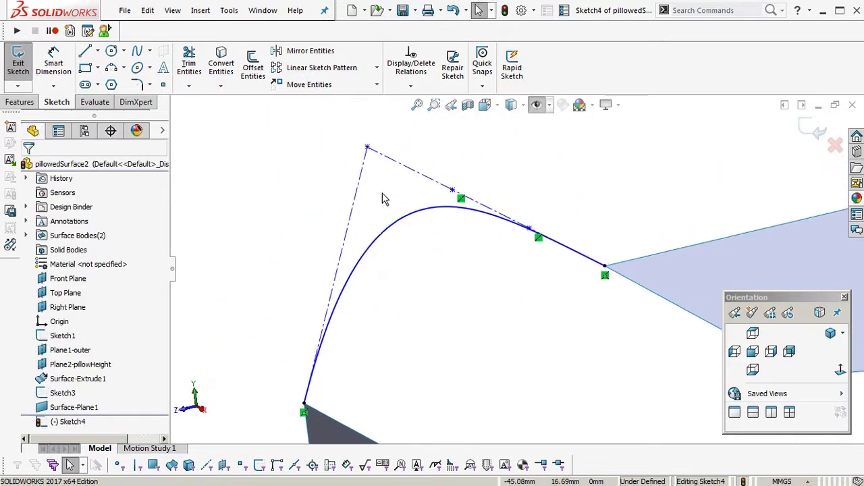
drag(367, 147, 398, 325)
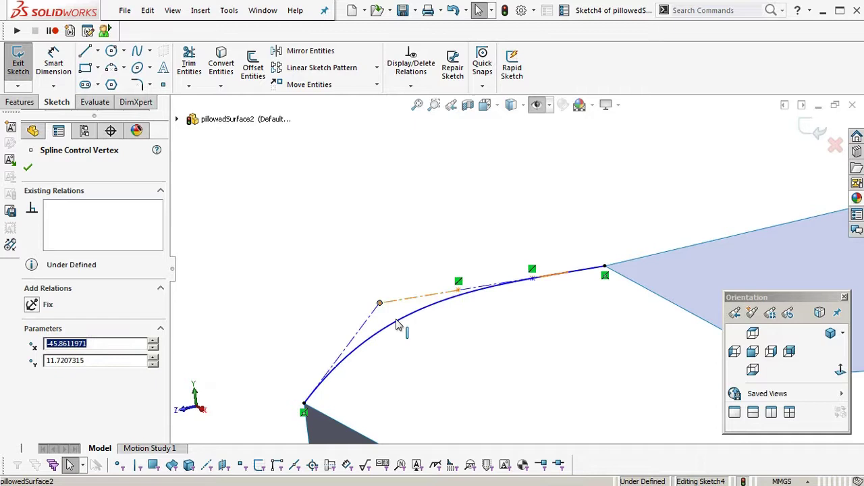
click(439, 299)
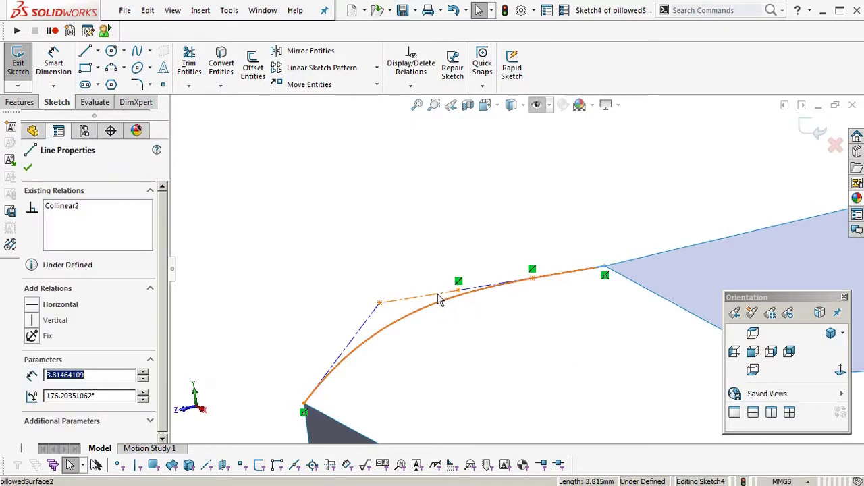
click(478, 235)
click(589, 367)
mouse_move(558, 365)
ctrl+middle_down()
mouse_move(575, 304)
mouse_move(571, 268)
ctrl+middle_up()
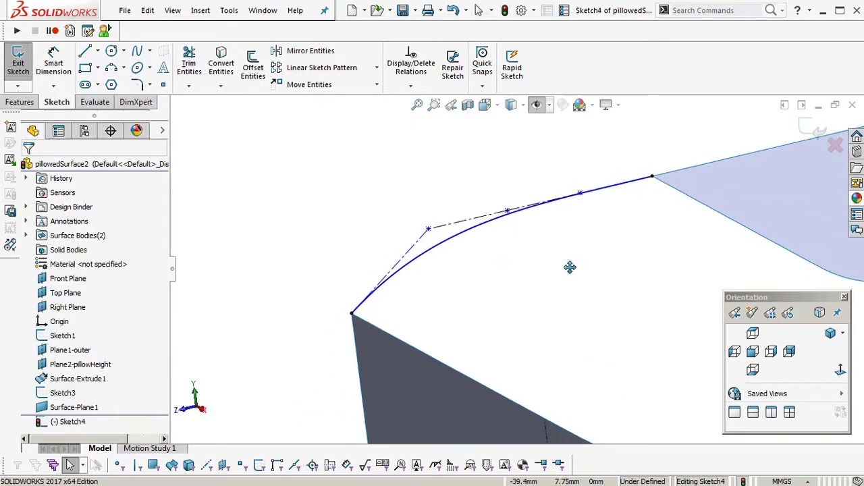
- Dimension the distance from the spline's end at the planar surface to the nearest control vertex as 4 mm
click(53, 63)
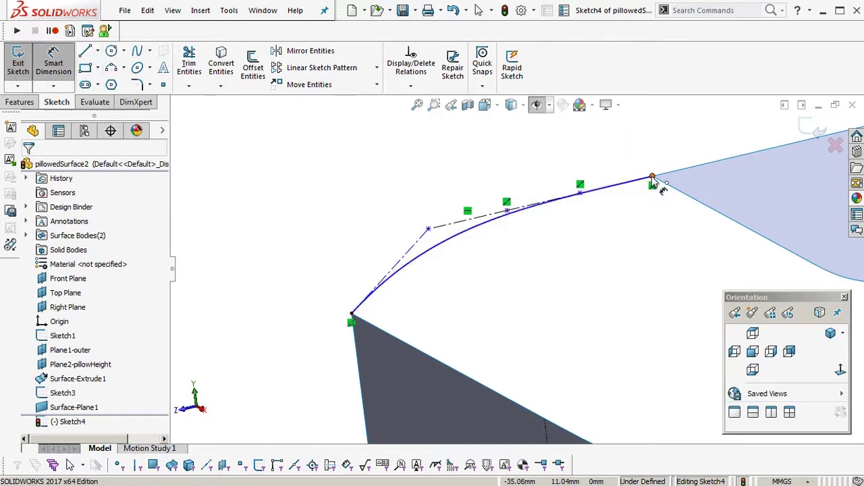
click(652, 179)
click(581, 186)
click(598, 147)
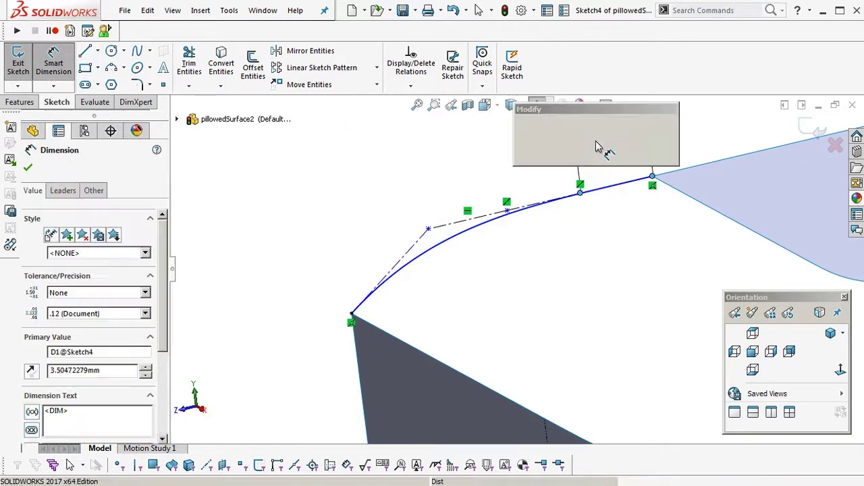
text(4)
key(Return)
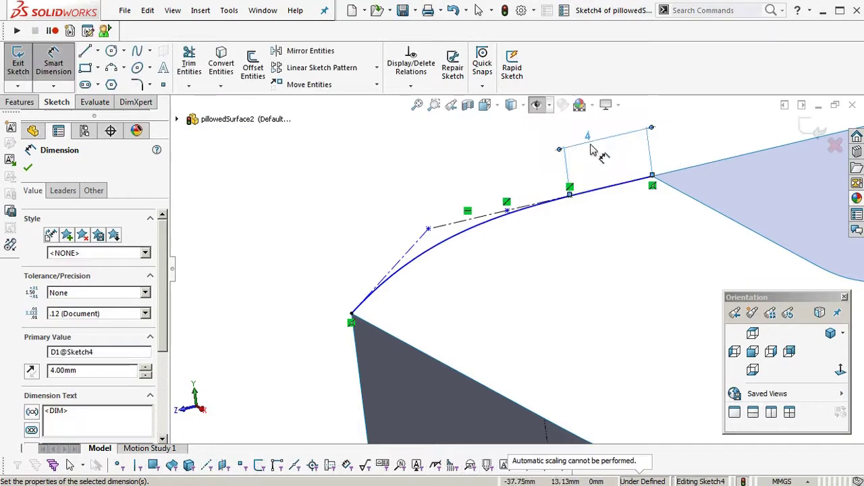
- Dimension the distance from the planar surface's corner to the second control vertex as 8 mm
click(507, 211)
click(653, 177)
ctrl+middle_drag(574, 193, 590, 264)
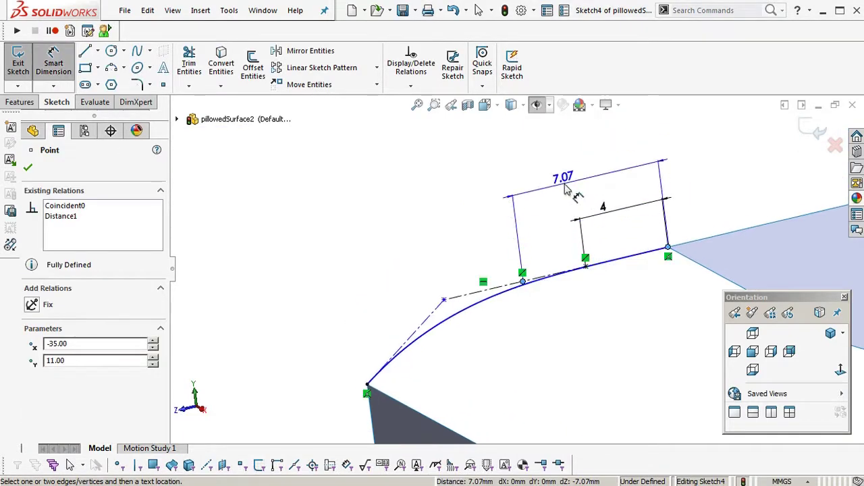
click(567, 182)
text(8)
key(Return)
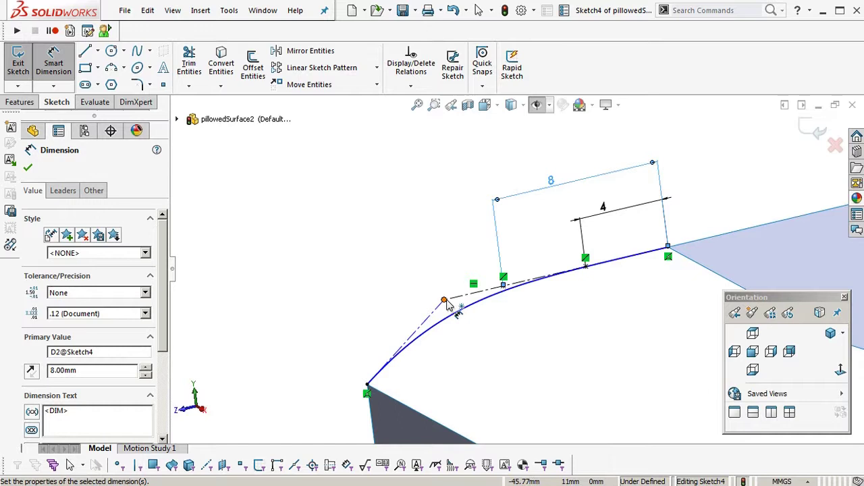
- Dimension the angle between the extruded surface's vertical edge and the adjoining control polygon segment as 125°
ctrl+middle_drag(490, 350, 565, 304)
key(Escape)
scroll(519, 297, up, 2)
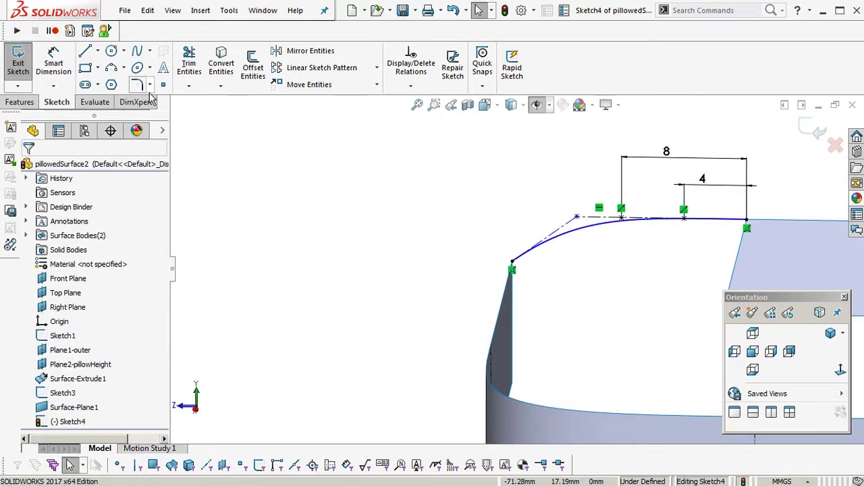
click(70, 68)
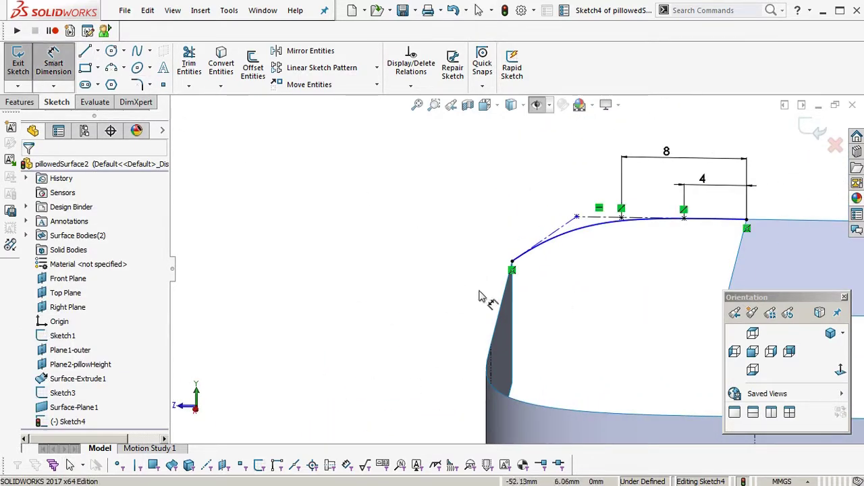
click(513, 316)
click(567, 225)
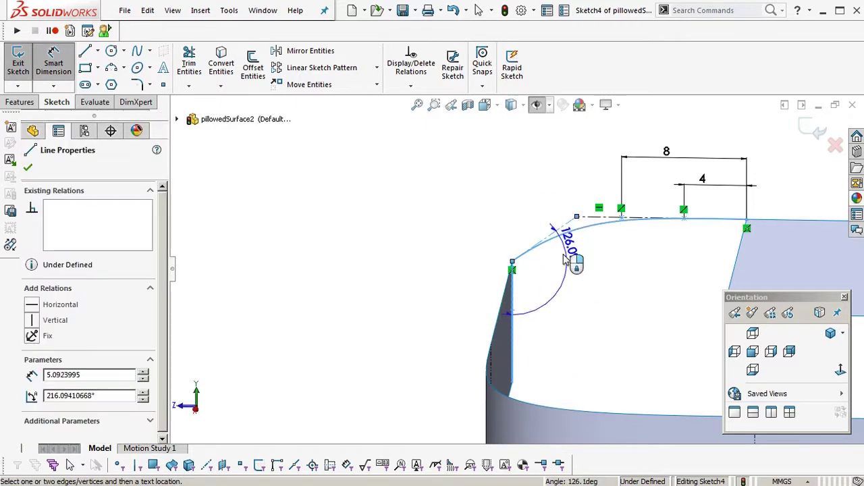
click(566, 261)
text(1)
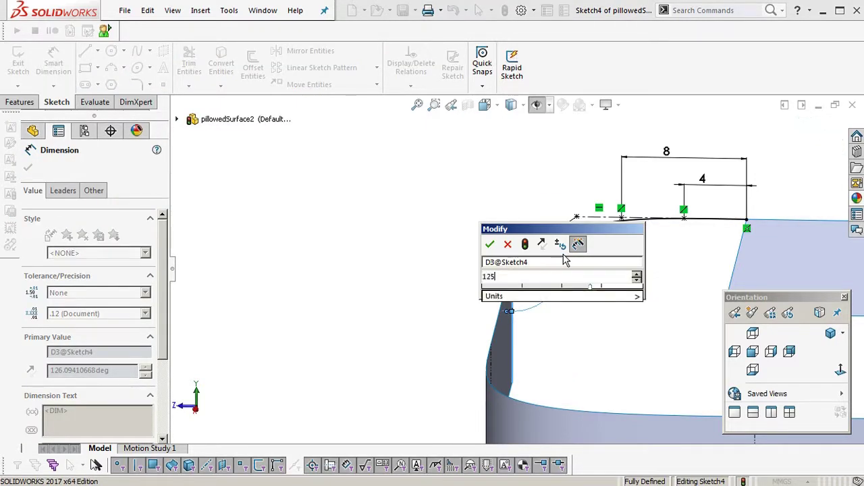
text(25)
key(Return)
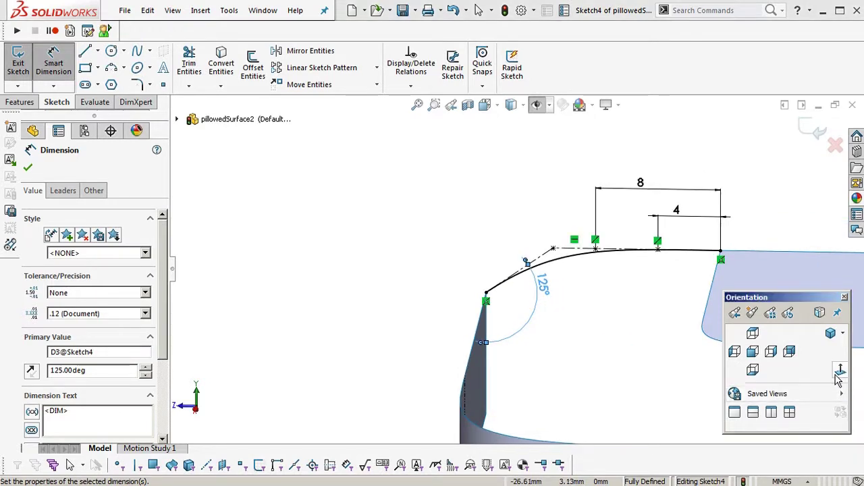
- Show the curvature comb on the style spline, viewed normal to the sketch
click(841, 371)
scroll(434, 276, down, 4)
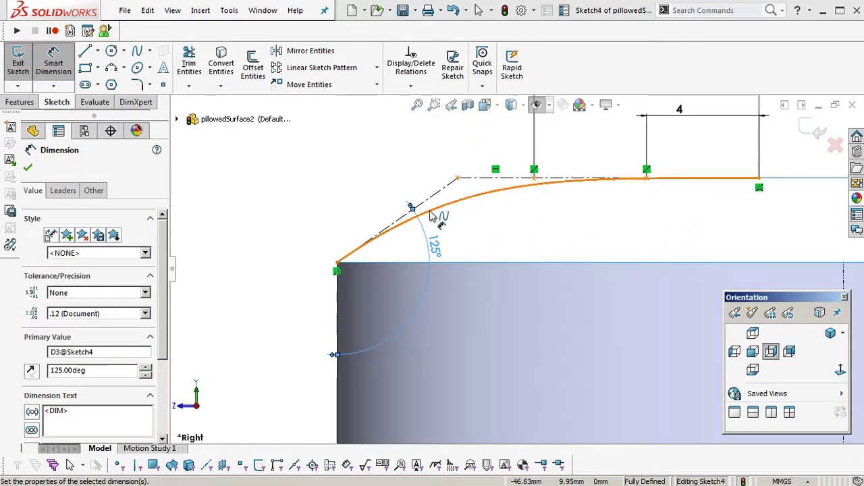
right_click(287, 216)
click(294, 227)
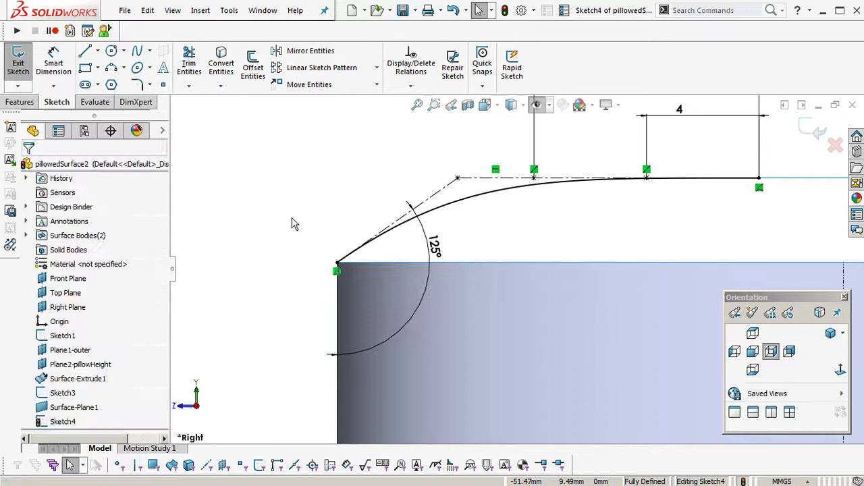
click(491, 201)
scroll(37, 349, down, 5)
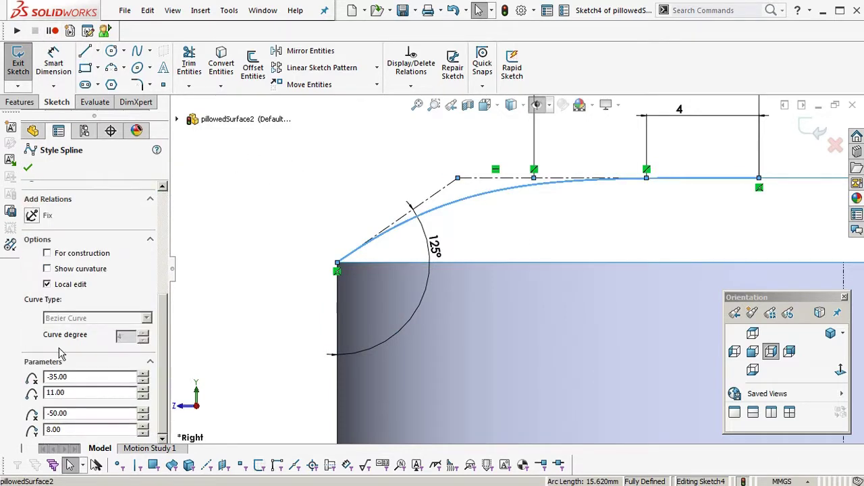
click(68, 269)
scroll(555, 258, up, 4)
scroll(517, 251, down, 4)
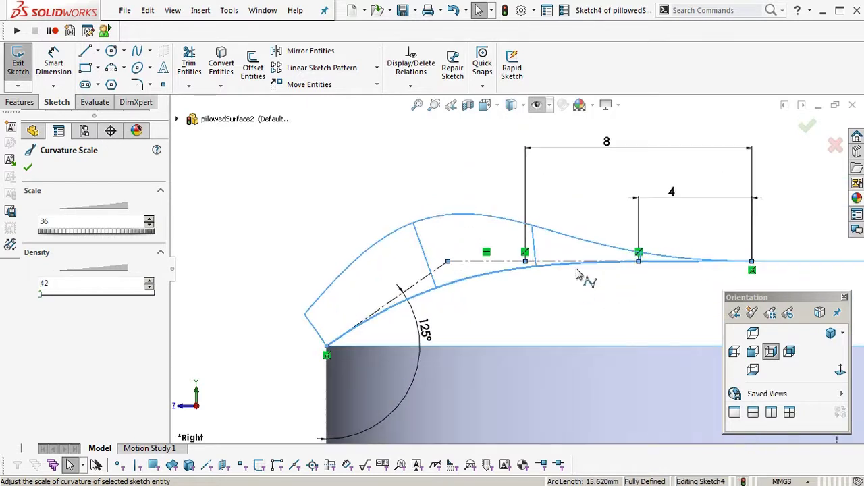
ctrl+middle_drag(575, 280, 612, 229)
scroll(587, 248, up, 2)
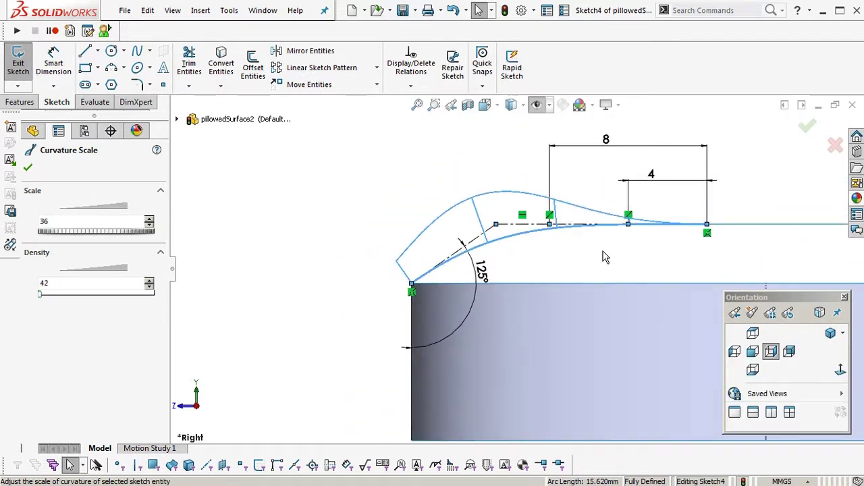
ctrl+middle_drag(661, 254, 625, 237)
scroll(575, 183, down, 2)
ctrl+middle_drag(573, 248, 585, 303)
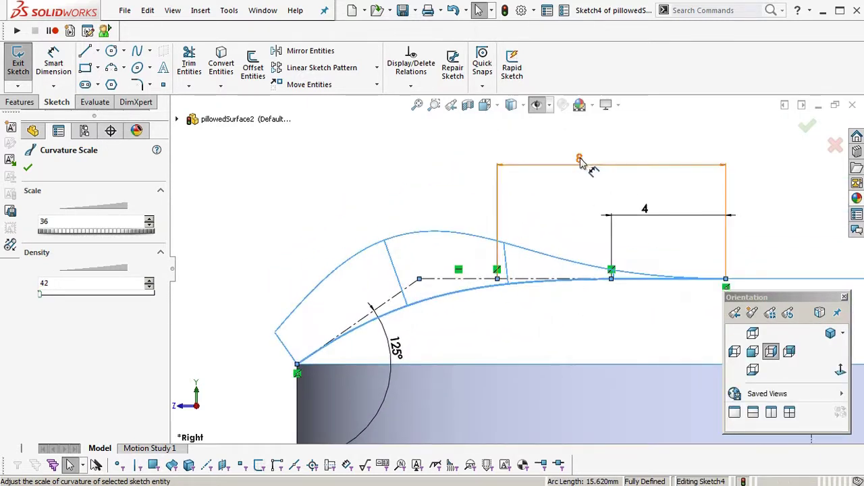
- Try 10 mm for the distance to the second control vertex, and set it back to 8 mm
double_click(579, 162)
text(10)
key(Return)
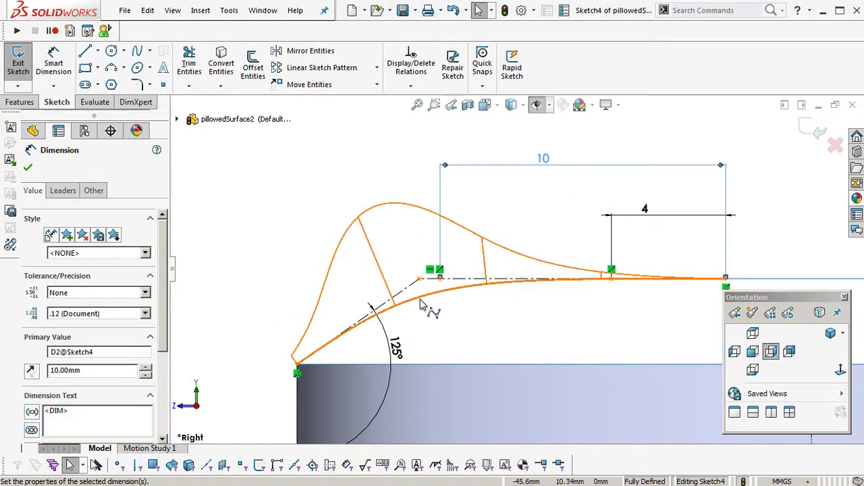
double_click(544, 162)
text(8)
key(Return)
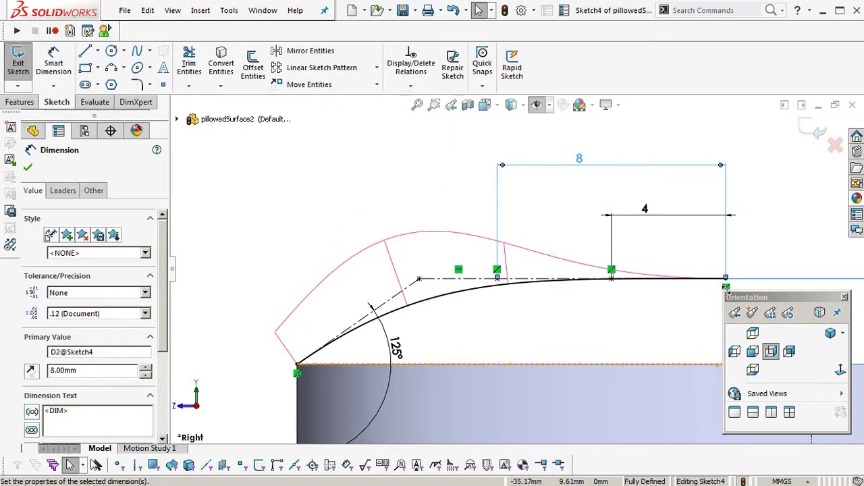
- Finish and exit the style spline profile sketch on the Right Plane
ctrl+middle_drag(471, 348, 462, 306)
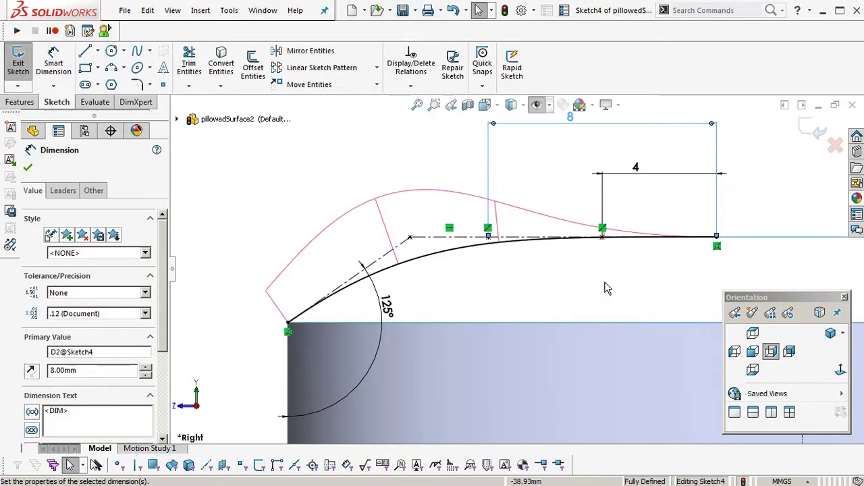
click(605, 286)
key(z)
key(z)
ctrl+middle_drag(606, 285, 592, 312)
key(z)
key(z)
key(z)
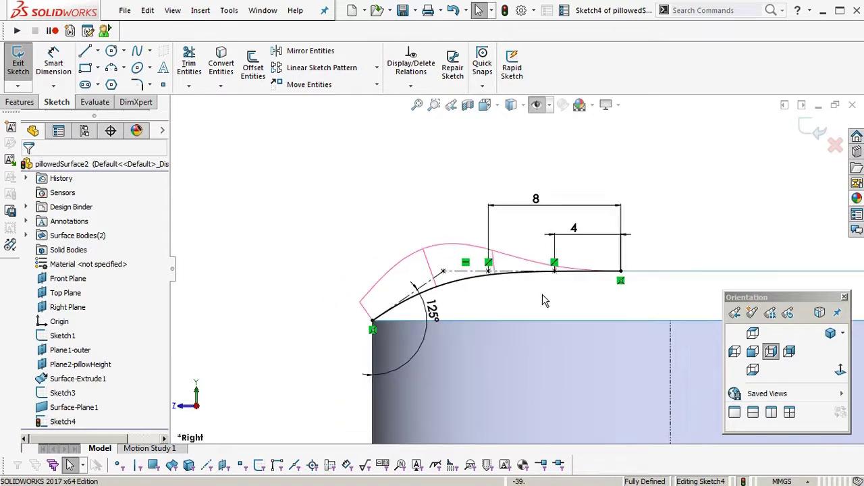
mouse_move(542, 295)
middle_down()
mouse_move(588, 318)
mouse_move(424, 255)
middle_up()
click(820, 140)
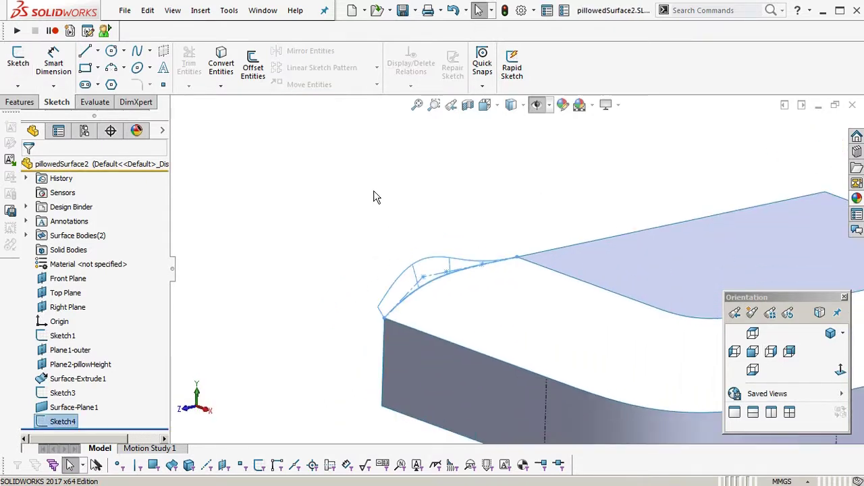
click(373, 192)
- Extrude the spline sketch as a surface up to the vertex where the side wall's straight section meets its rounded corner
click(75, 420)
click(199, 15)
mouse_move(304, 130)
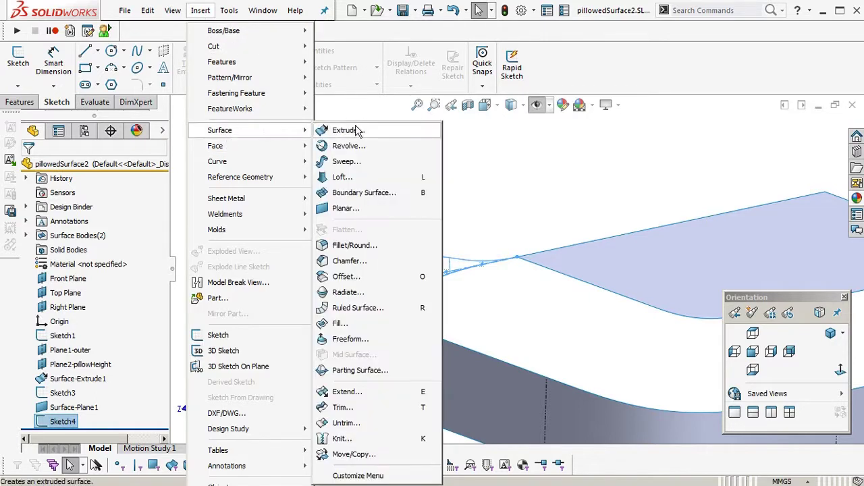
click(356, 130)
middle_drag(540, 241, 480, 185)
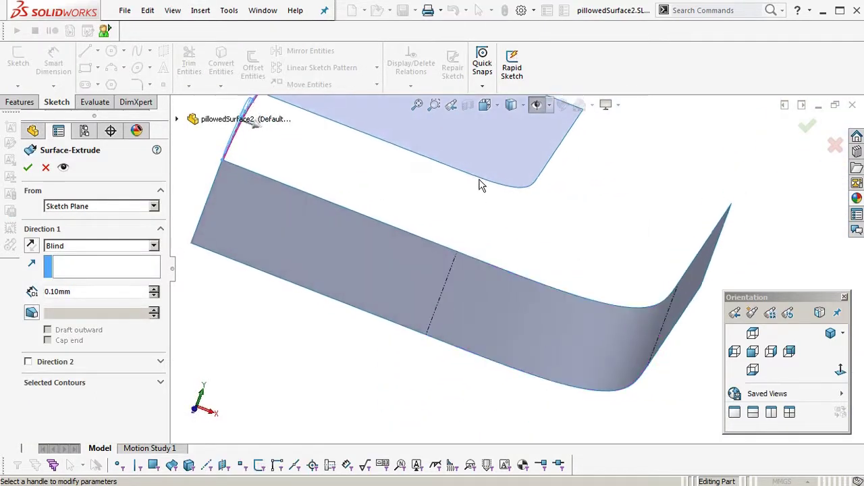
click(457, 252)
middle_drag(466, 260, 528, 277)
key(Return)
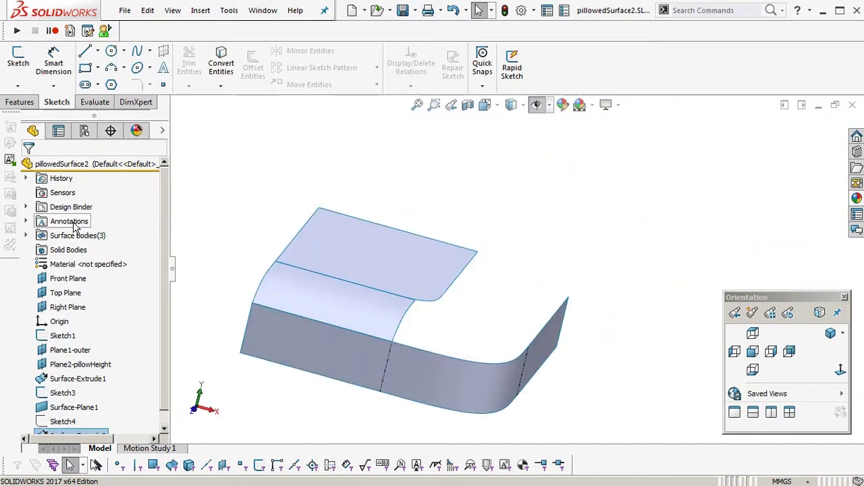
- Sketch a style spline with three intermediate control vertices on the Front Plane, from the planar surface's corner to the extruded wall's top end corner
click(67, 278)
click(18, 63)
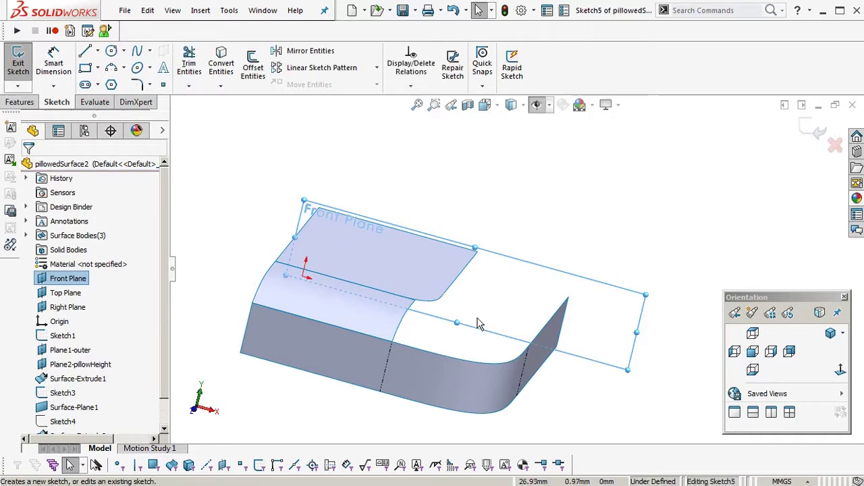
scroll(510, 274, down, 4)
click(151, 53)
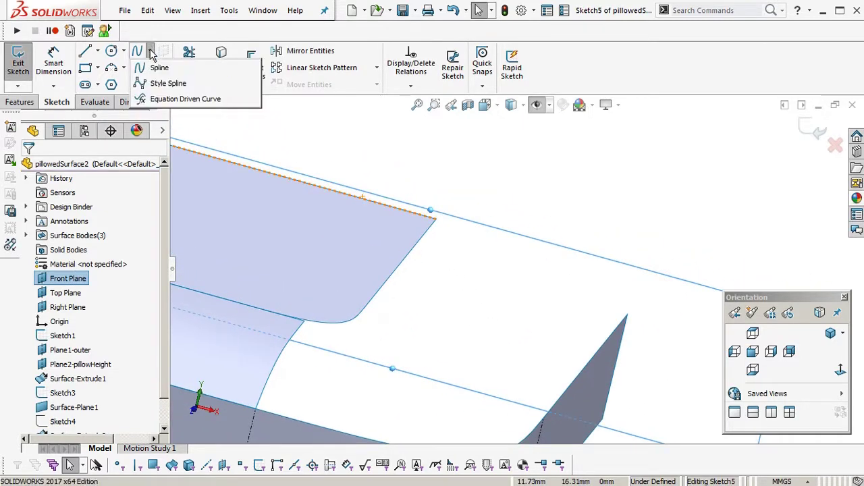
click(172, 81)
click(451, 221)
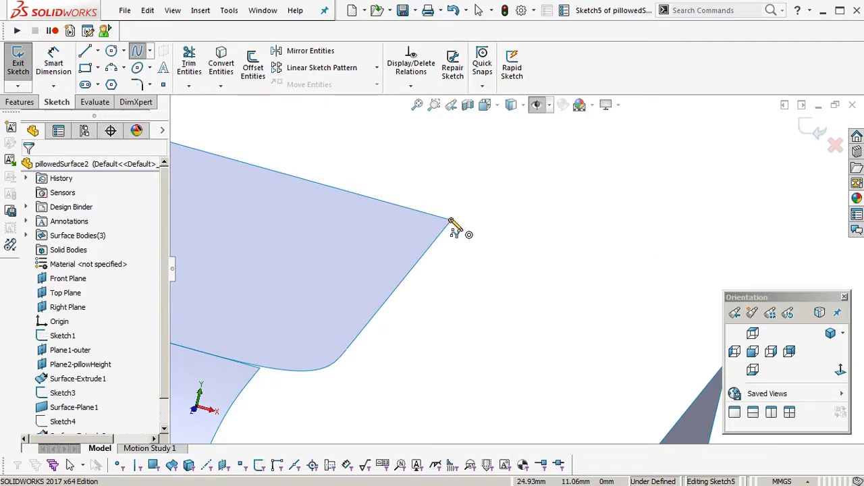
click(526, 228)
click(563, 274)
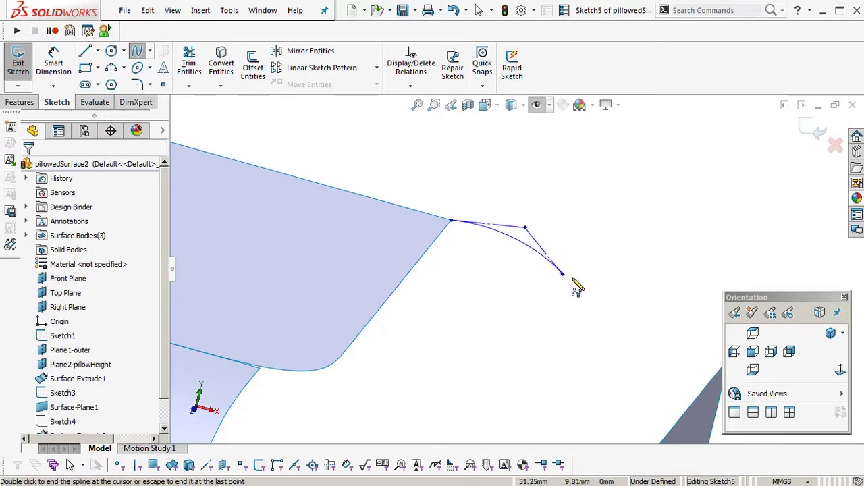
click(636, 279)
ctrl+middle_drag(640, 290, 550, 200)
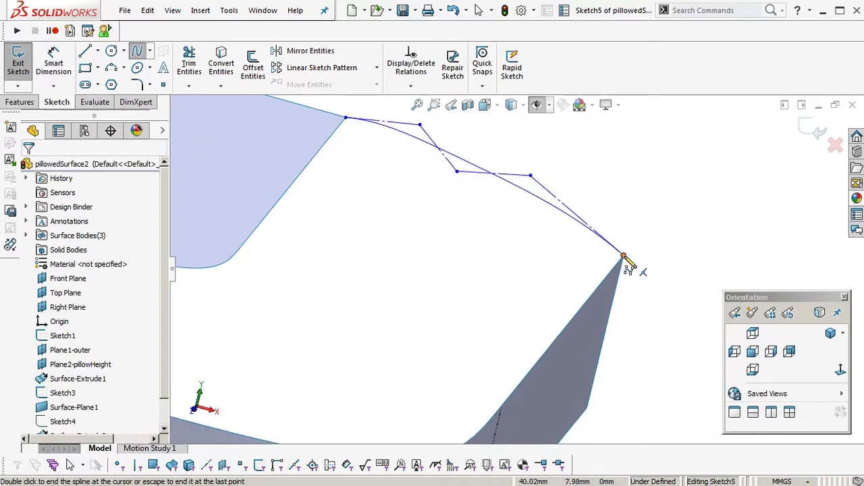
double_click(624, 258)
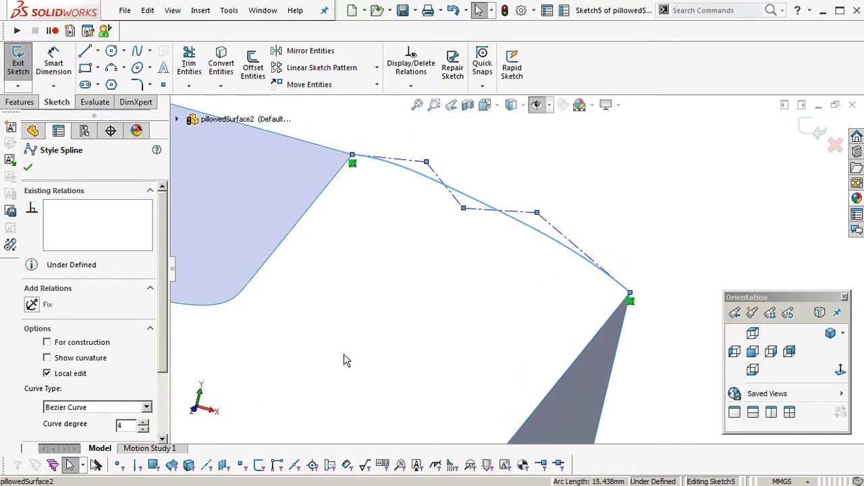
- Make the new spline's three control polygon segments nearest the planar surface collinear and horizontal
ctrl+middle_drag(421, 280, 443, 327)
click(443, 327)
click(436, 209)
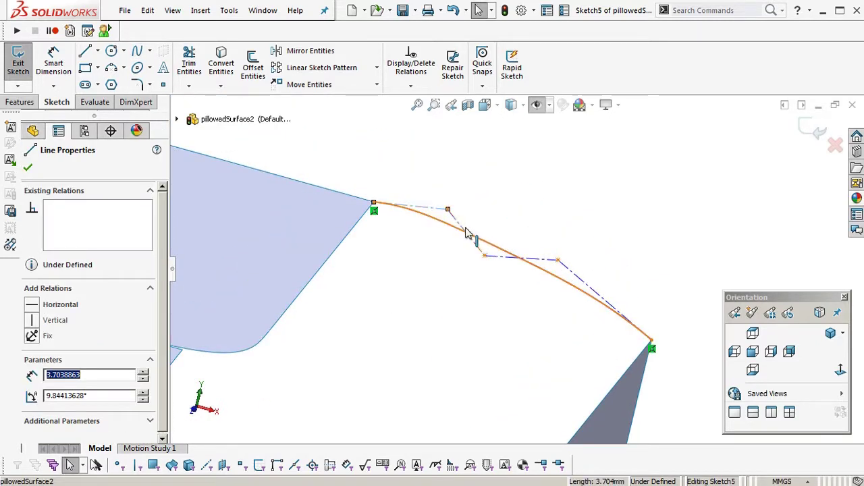
ctrl+click(465, 230)
ctrl+click(536, 268)
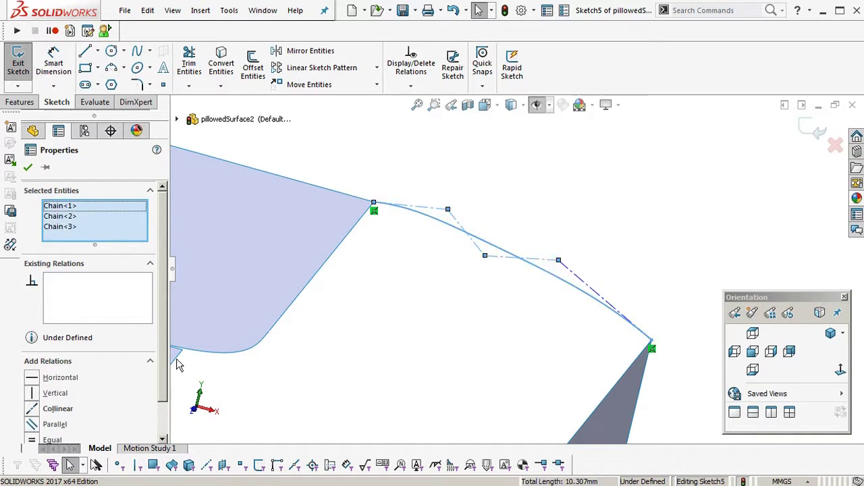
click(35, 409)
scroll(156, 399, down, 1)
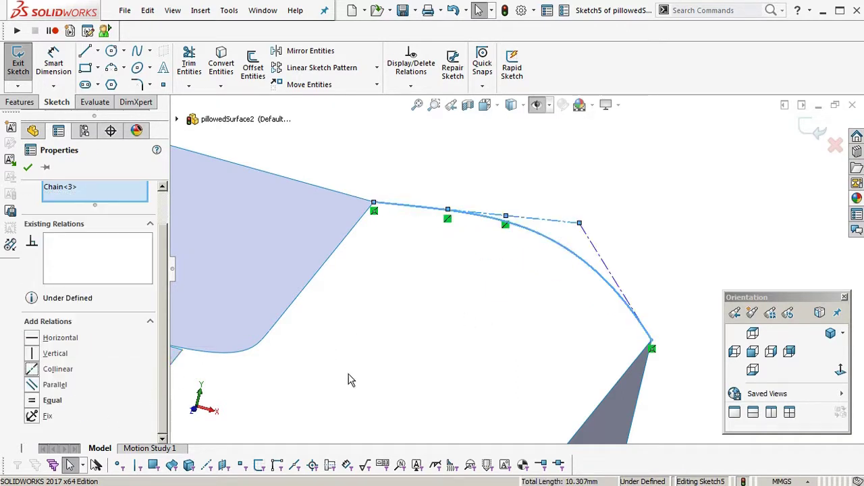
click(37, 343)
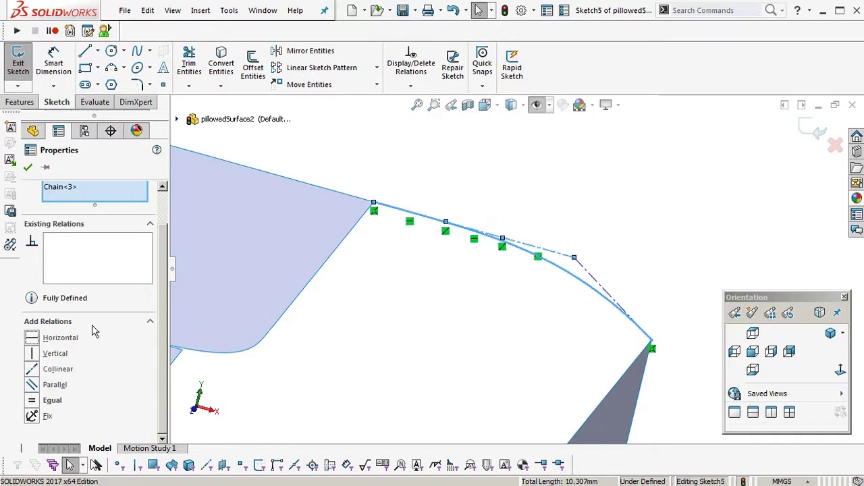
click(467, 315)
- Dimension the distance from the new spline's end at the planar surface to the nearest control vertex as 4 mm
ctrl+middle_drag(466, 315, 505, 324)
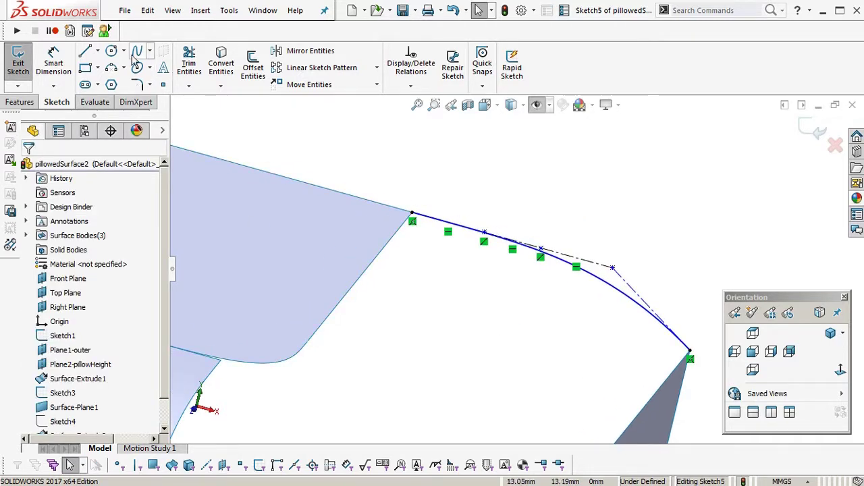
click(58, 60)
click(412, 214)
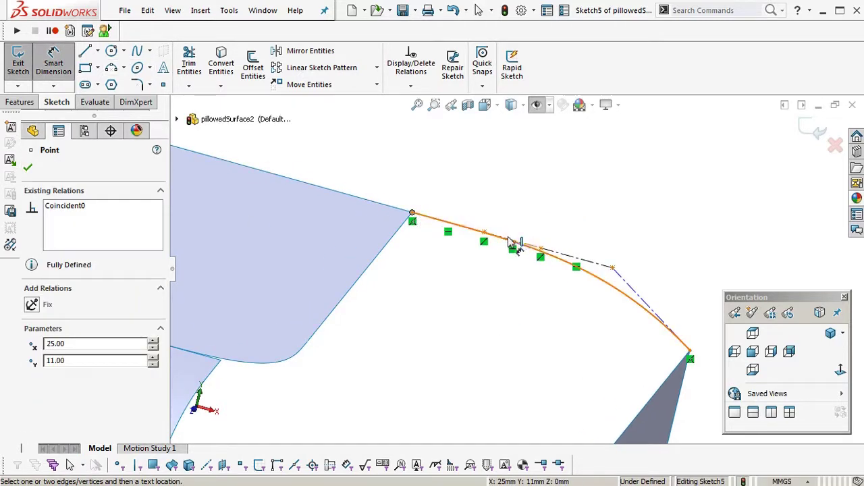
click(483, 232)
click(466, 178)
text(4)
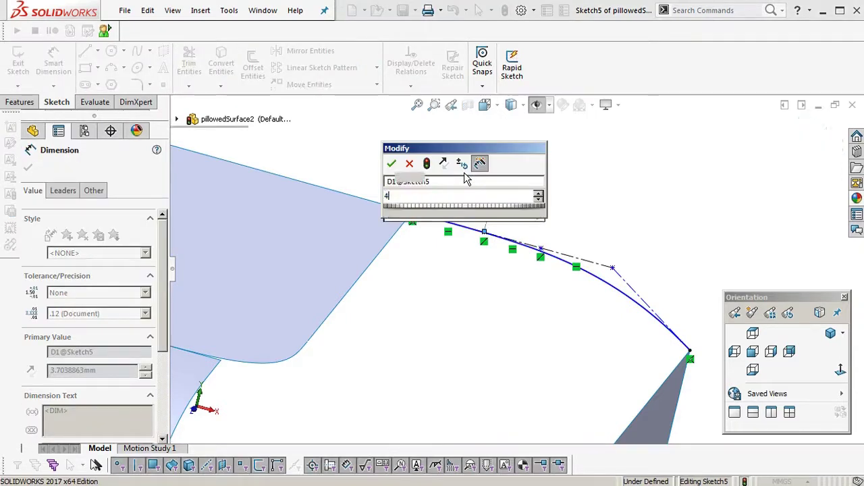
key(Return)
- Dimension the distance from the new spline's end at the planar surface to the second control vertex as 8 mm
click(412, 213)
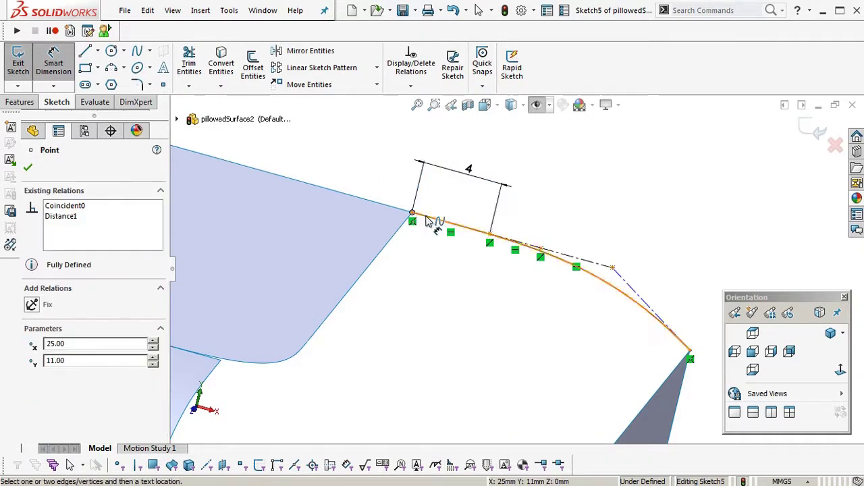
click(547, 255)
click(543, 157)
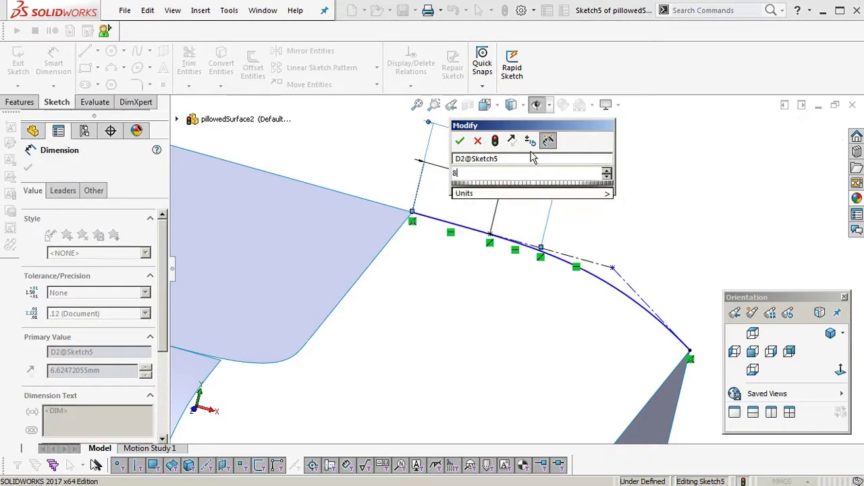
text(8)
key(Return)
middle_drag(574, 297, 367, 247)
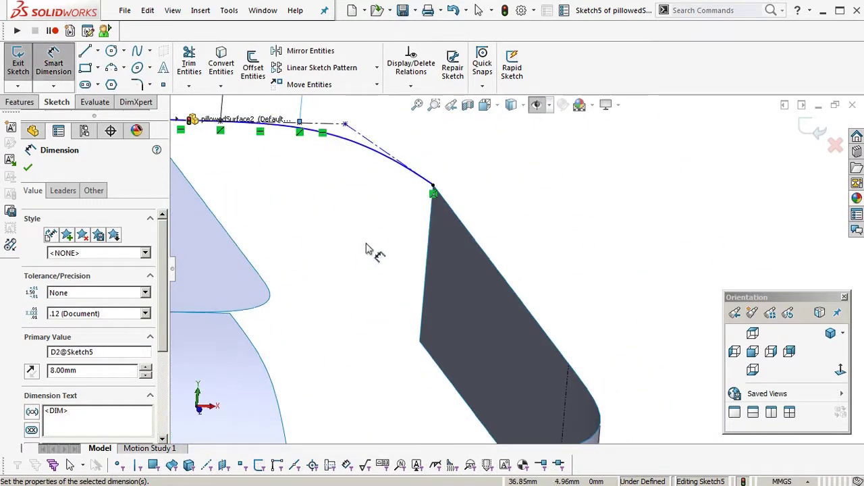
- Dimension the angle between the spline's last control segment and the wall's vertical end edge as 125°, ending the dimension command
click(430, 215)
click(381, 149)
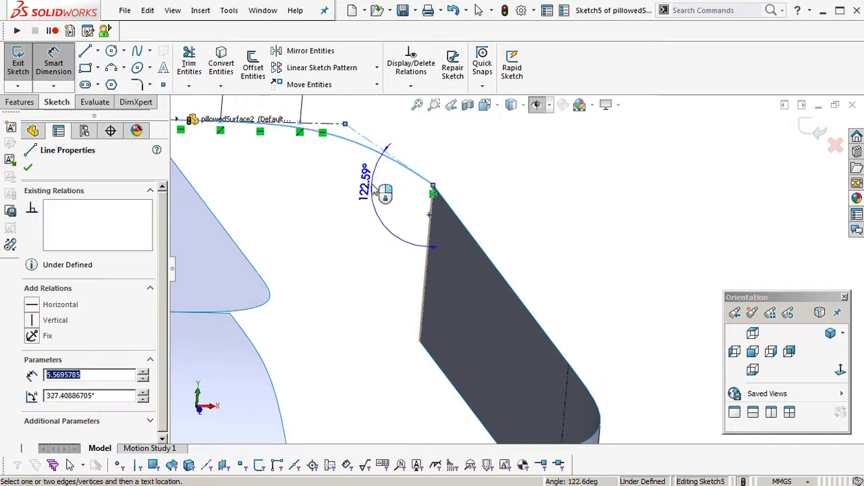
click(371, 191)
text(125)
key(Return)
key(ctrl+8)
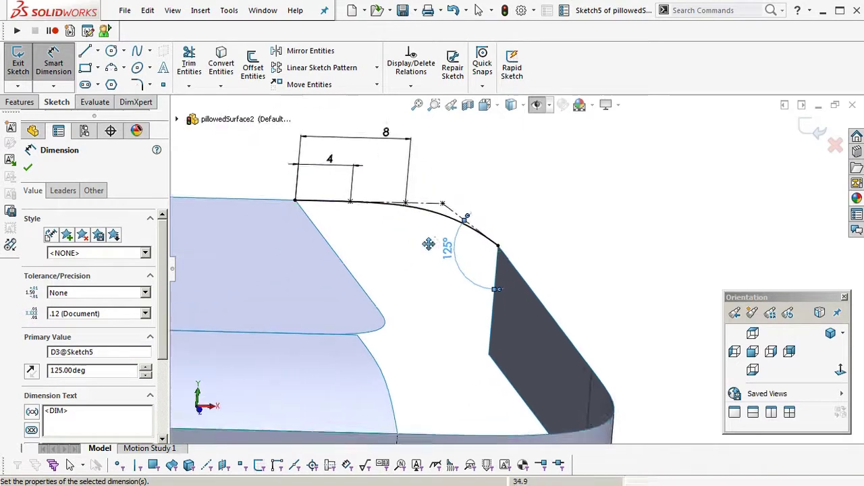
right_click(532, 199)
click(547, 233)
middle_drag(547, 233, 463, 324)
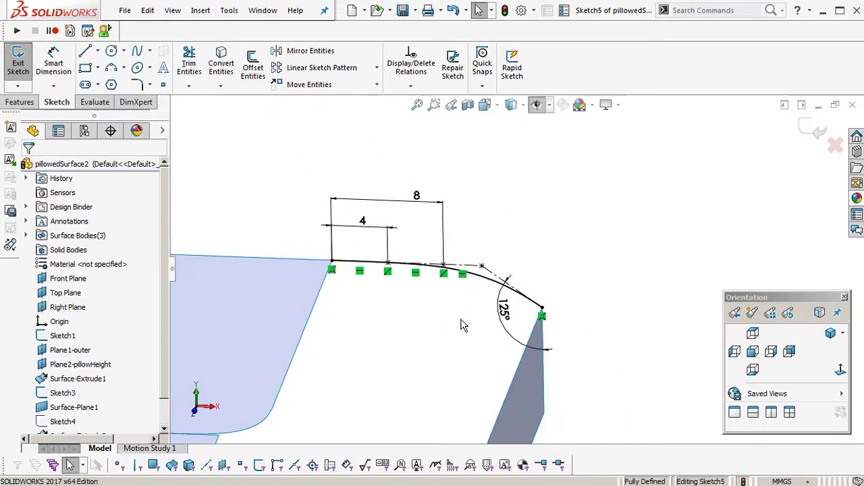
- Show the curvature comb on the new style spline and exit the sketch
click(477, 284)
scroll(141, 381, down, 5)
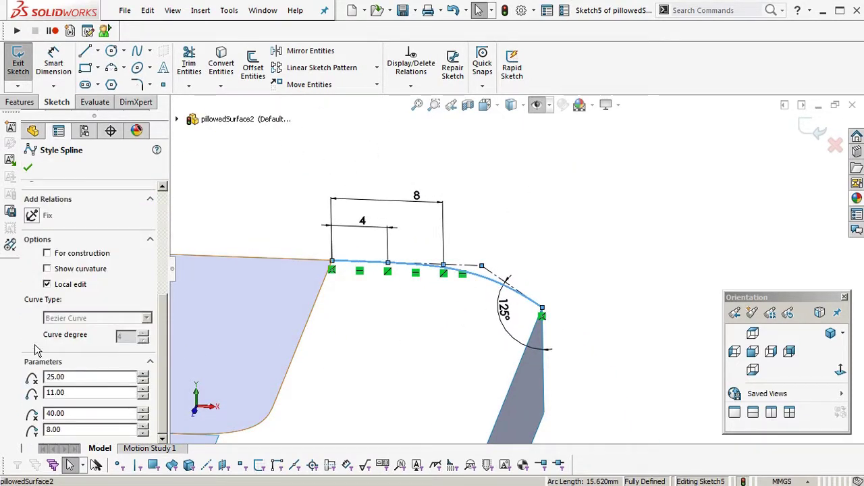
click(73, 270)
click(808, 126)
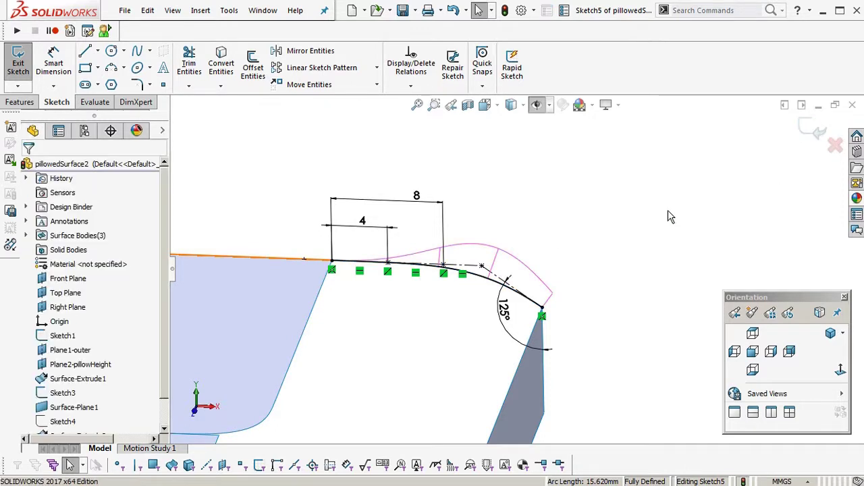
scroll(581, 276, up, 4)
middle_drag(580, 276, 535, 315)
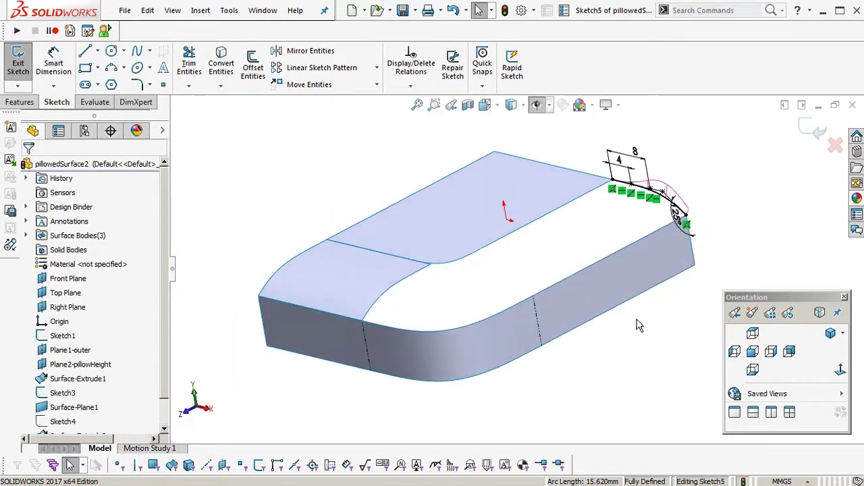
click(808, 135)
scroll(669, 236, down, 4)
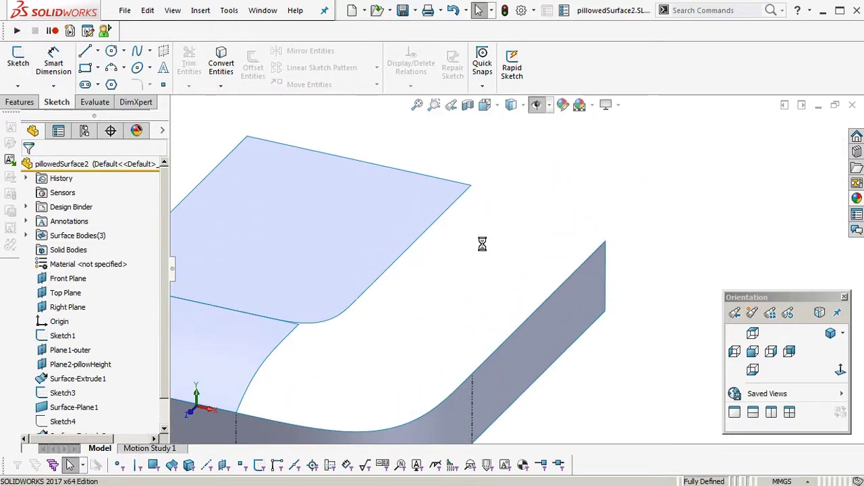
click(249, 347)
scroll(249, 347, up, 1)
middle_drag(563, 293, 345, 284)
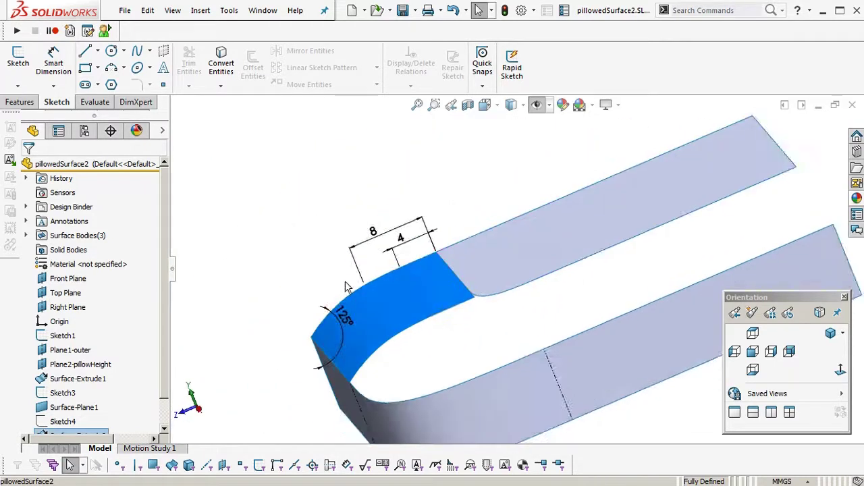
scroll(351, 290, down, 1)
scroll(375, 307, up, 1)
middle_drag(482, 286, 571, 262)
click(571, 263)
- Extrude the Front Plane spline sketch as a surface up to the upper vertex where the straight side wall meets the rounded corner
scroll(128, 376, down, 1)
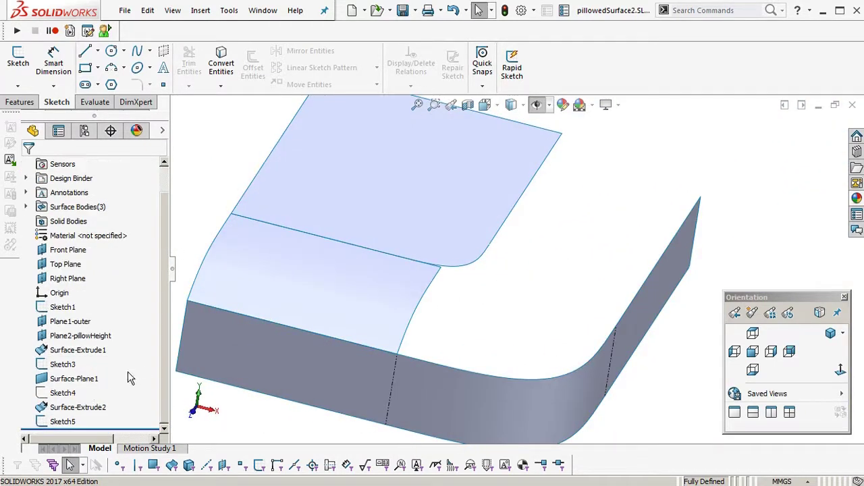
click(63, 421)
click(202, 10)
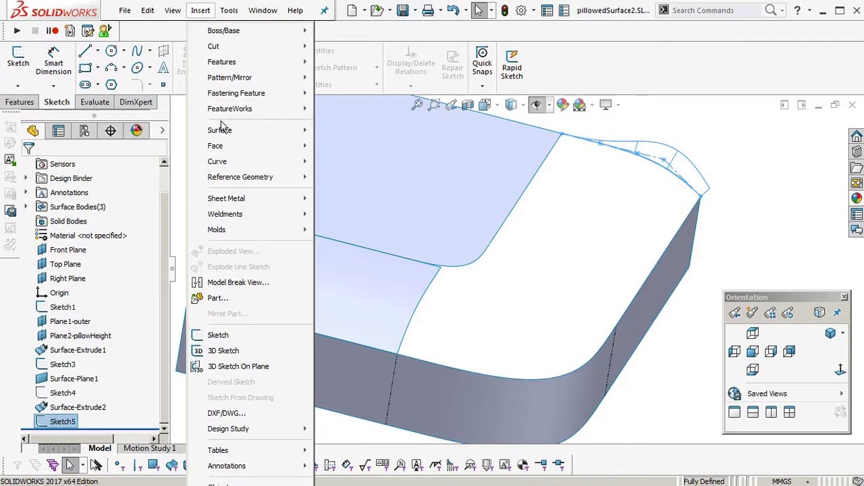
mouse_move(216, 129)
click(351, 132)
middle_drag(586, 193, 520, 300)
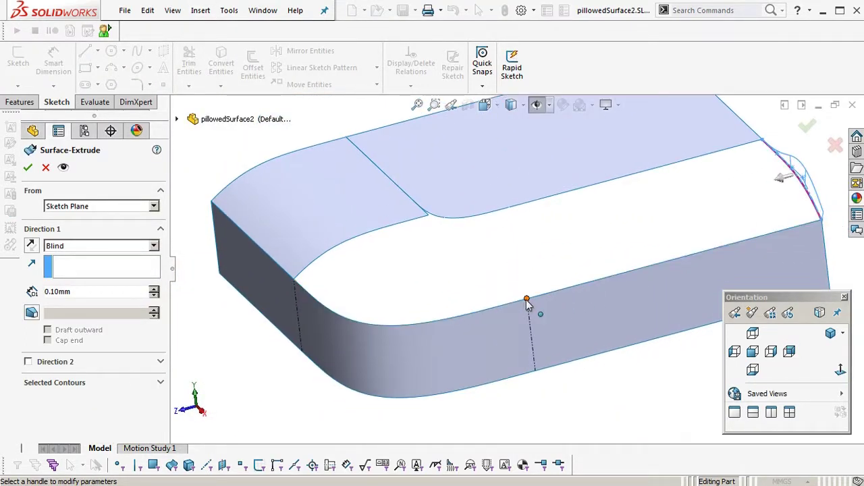
mouse_move(507, 218)
middle_down()
mouse_move(490, 204)
mouse_move(519, 208)
middle_up()
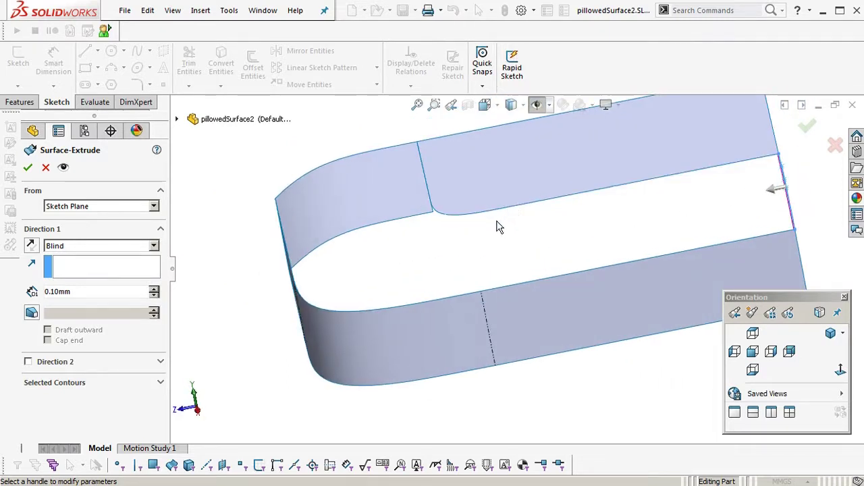
click(480, 293)
middle_drag(503, 362, 445, 330)
key(Return)
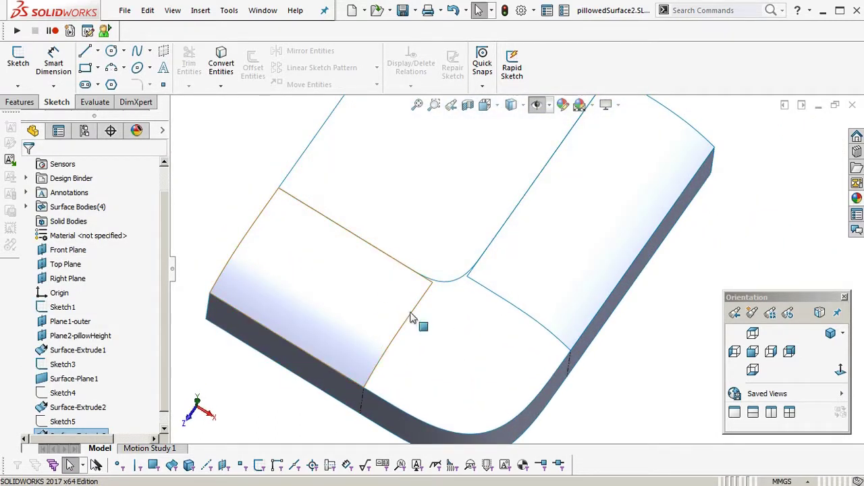
click(453, 283)
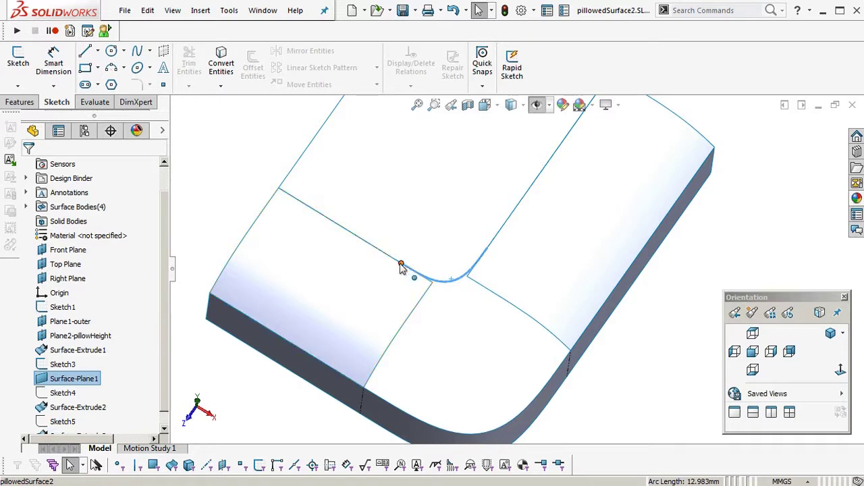
key(Escape)
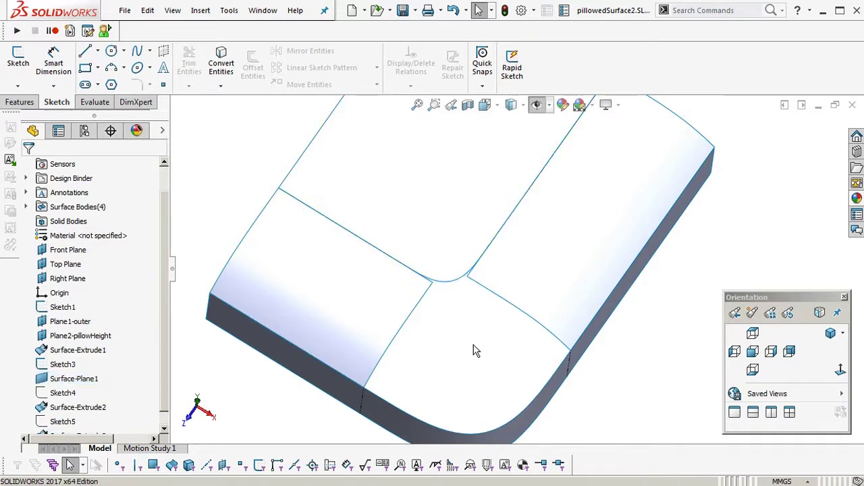
- Sketch three connected lines on the Top Plane, joining the rounded corner's endpoints on the outer wall to those on the planar surface
scroll(89, 240, up, 2)
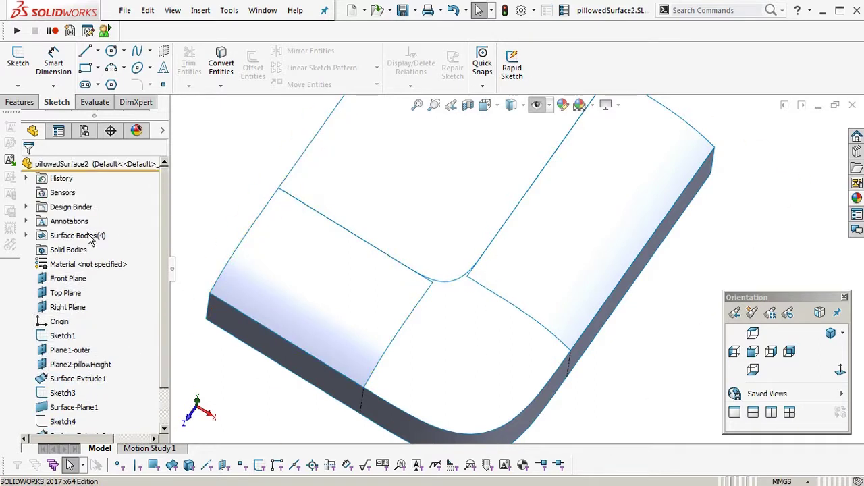
click(71, 292)
click(82, 274)
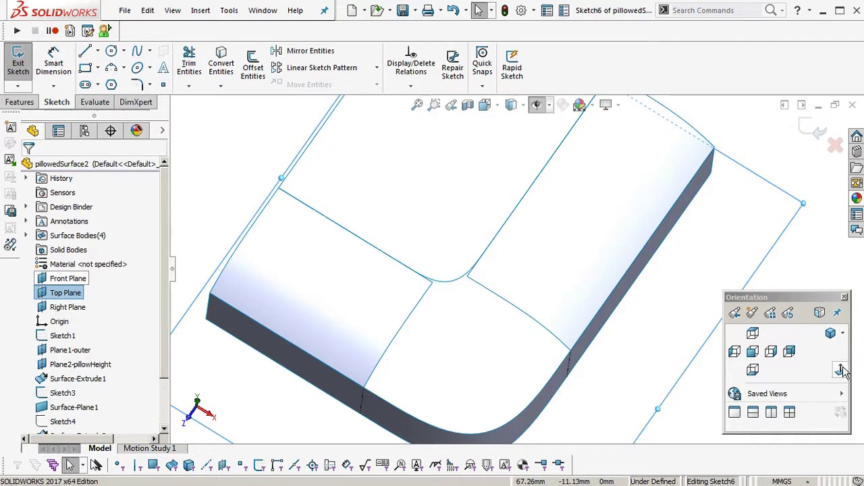
click(839, 369)
scroll(597, 308, down, 2)
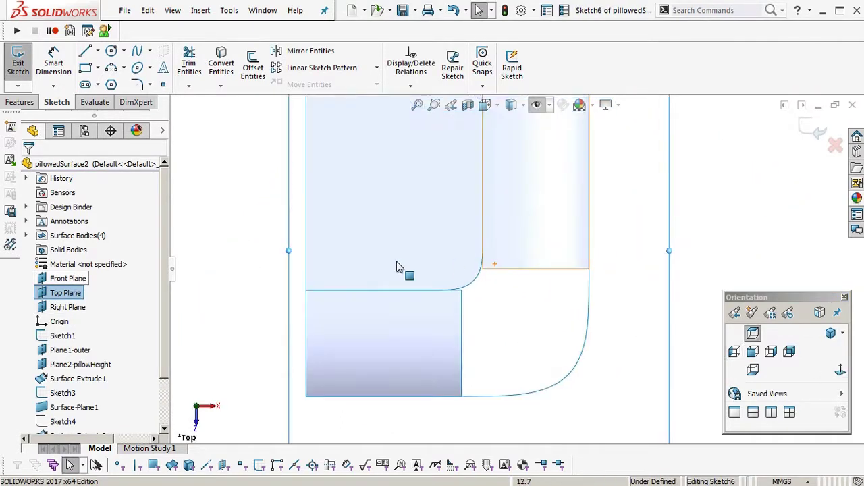
click(85, 50)
click(461, 396)
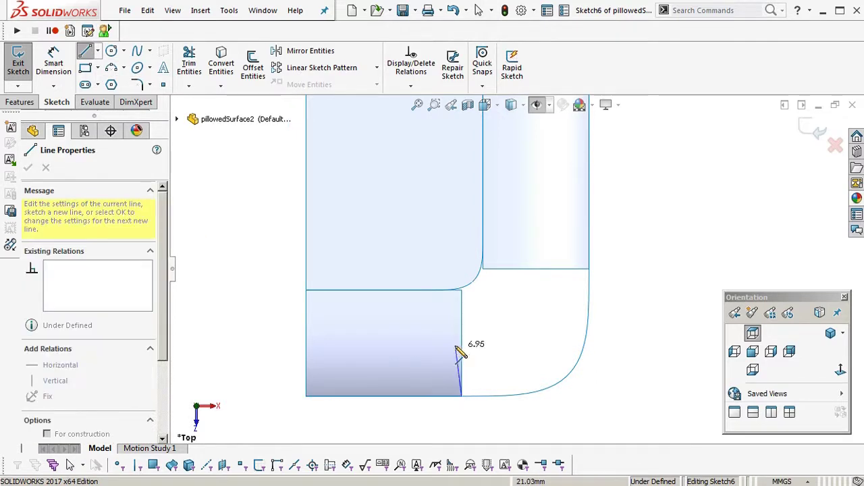
click(430, 290)
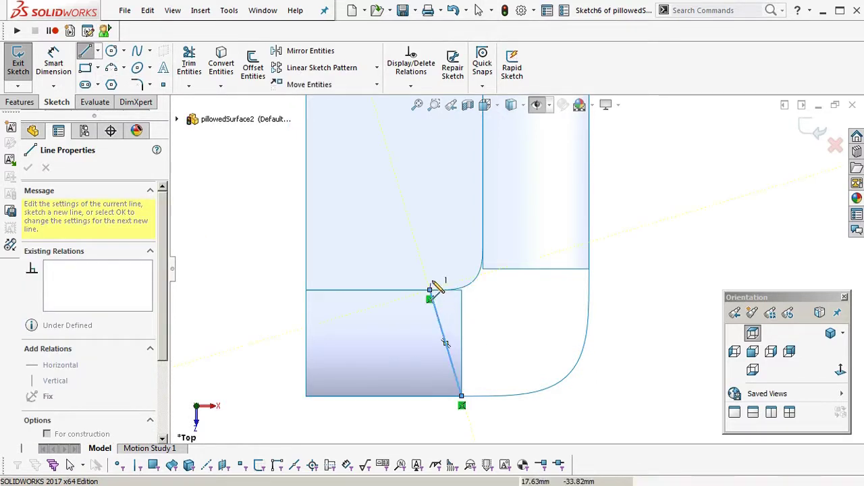
click(482, 238)
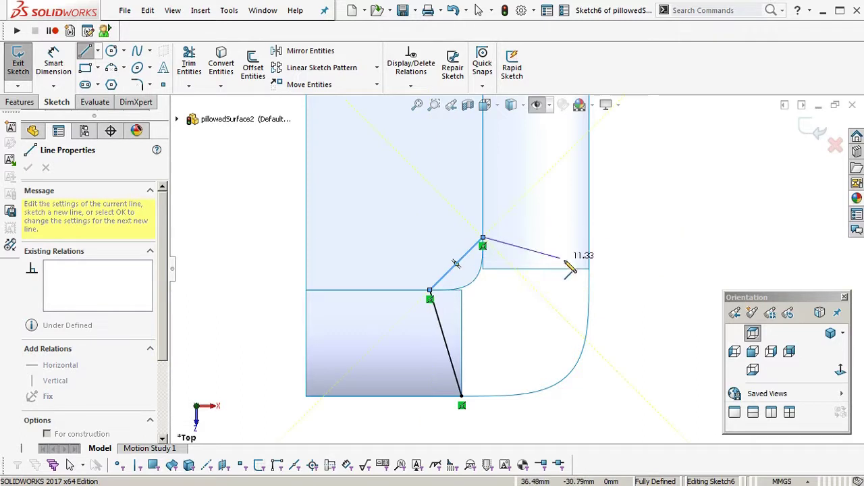
click(589, 268)
right_click(627, 290)
click(628, 293)
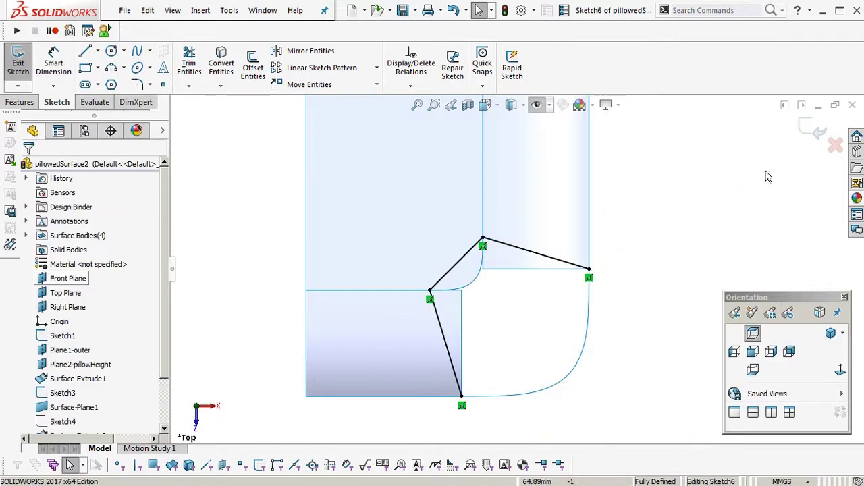
click(819, 131)
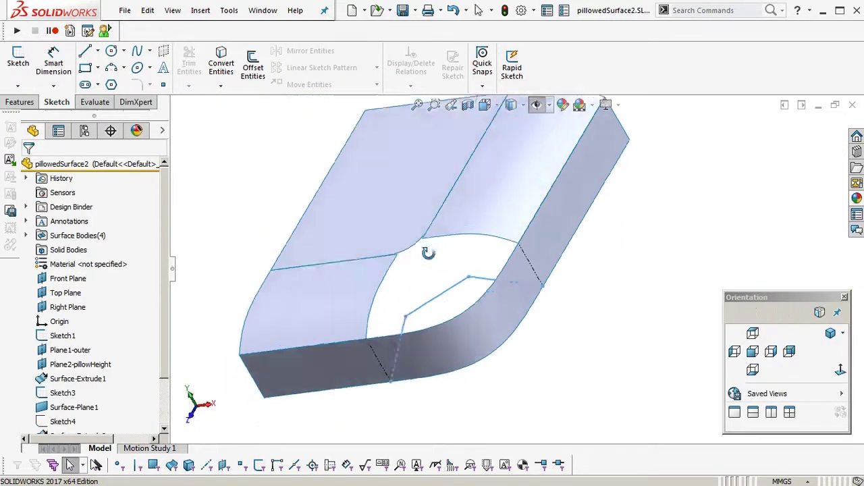
- Trim the two extruded spline surfaces with the three-line sketch, removing their sliver pieces beside the open corner
click(201, 11)
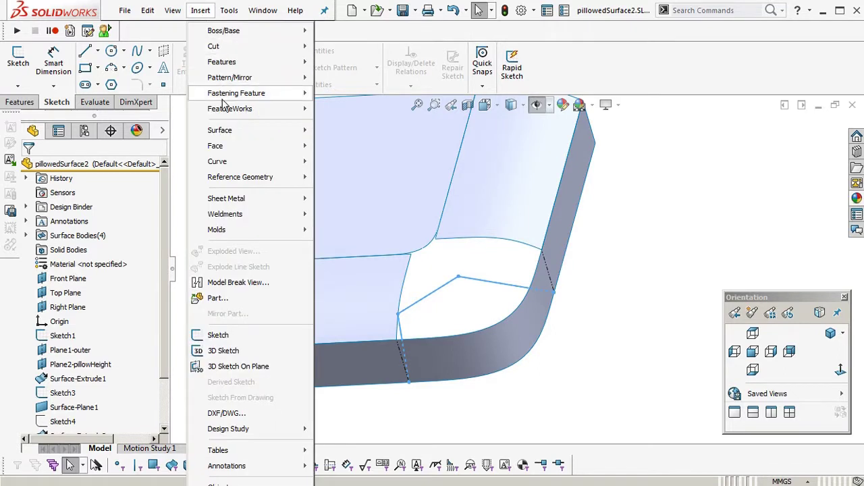
mouse_move(236, 130)
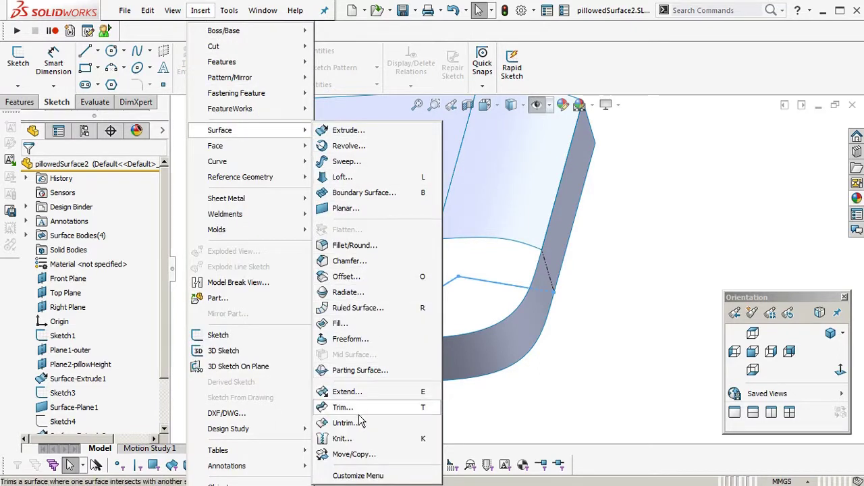
click(351, 412)
scroll(457, 314, down, 3)
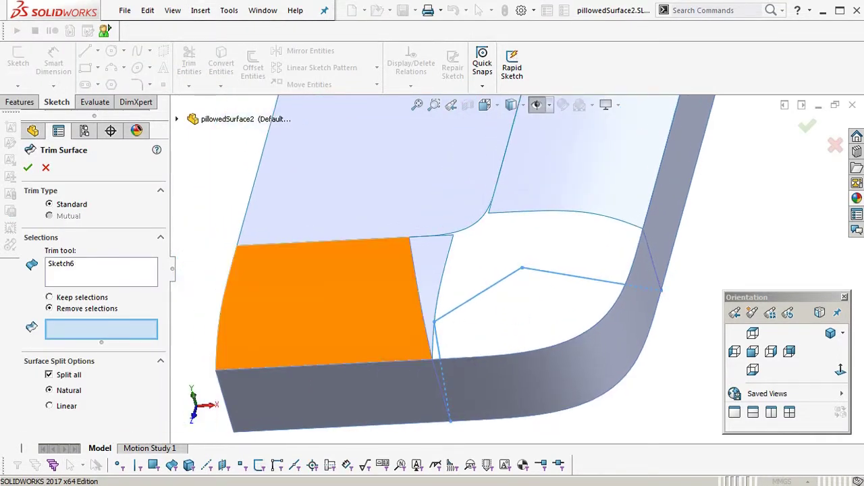
click(57, 265)
click(85, 338)
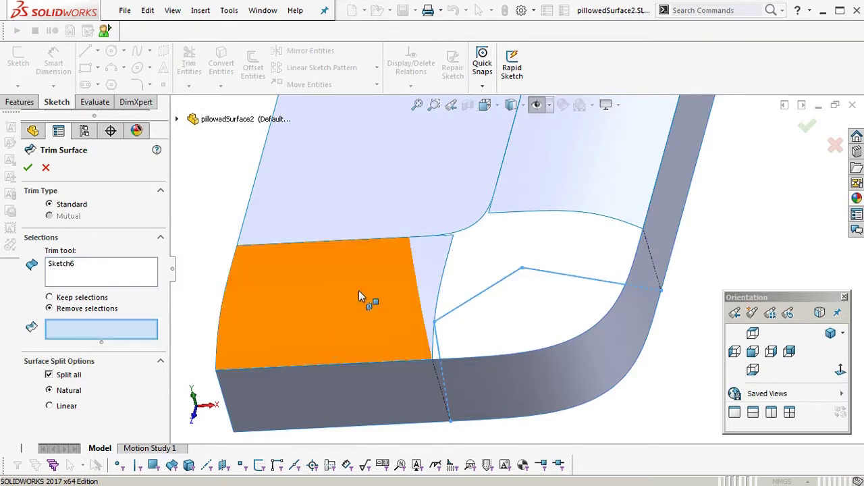
click(424, 247)
click(524, 209)
right_click(524, 208)
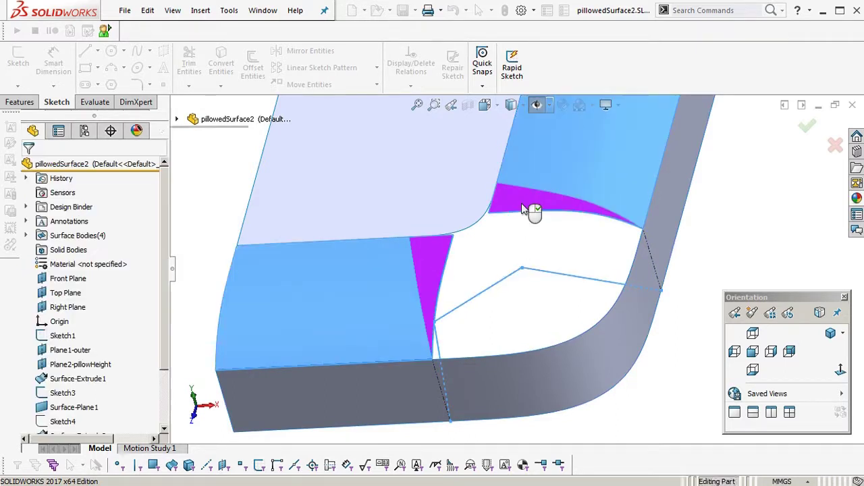
- Knit the planar surface, both trimmed spline surfaces and the outer wall into one surface, without creating a solid or merging entities
middle_drag(603, 236, 477, 268)
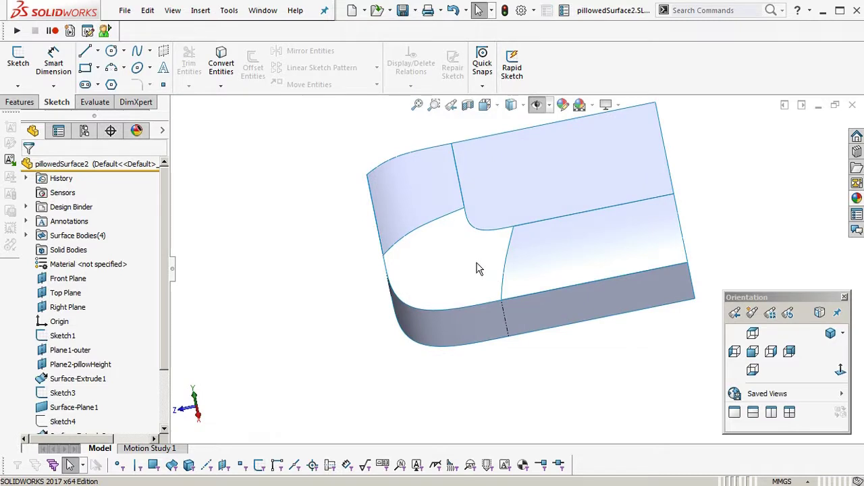
middle_drag(430, 287, 500, 262)
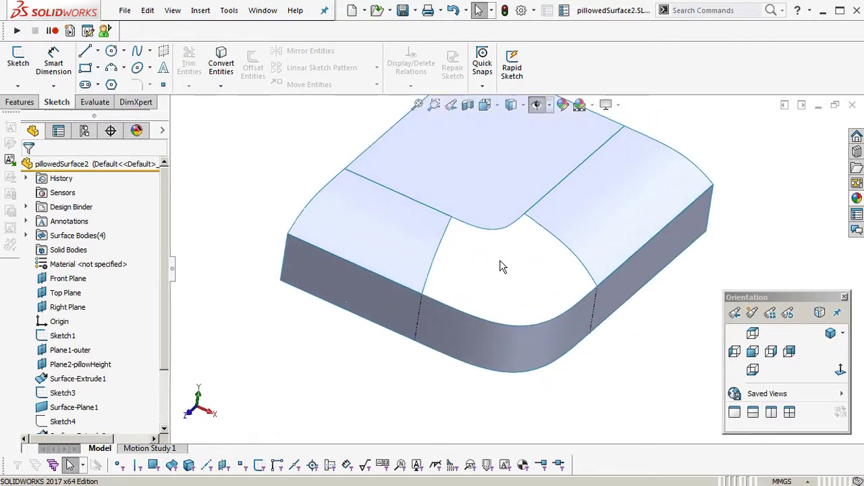
click(201, 10)
mouse_move(233, 131)
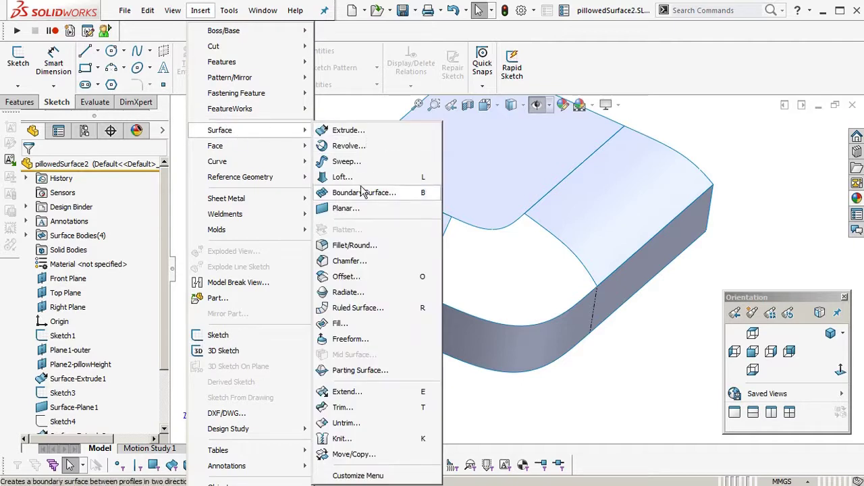
click(340, 439)
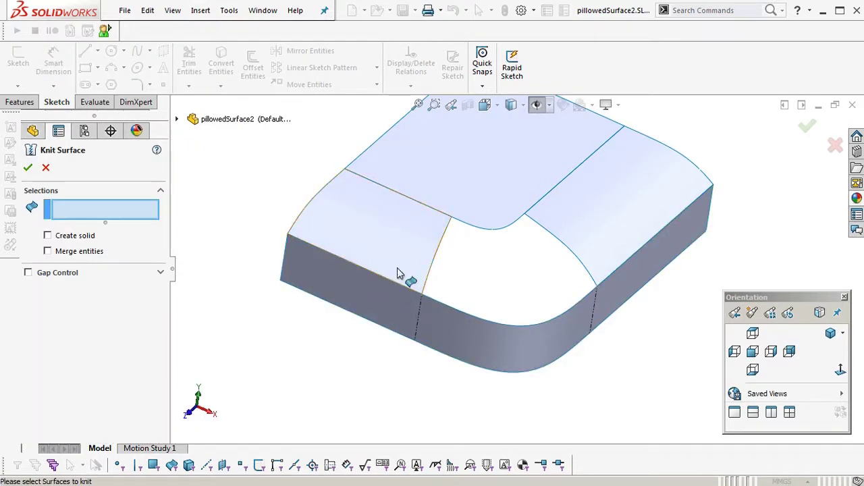
click(401, 276)
click(490, 189)
click(605, 269)
click(560, 333)
right_click(561, 329)
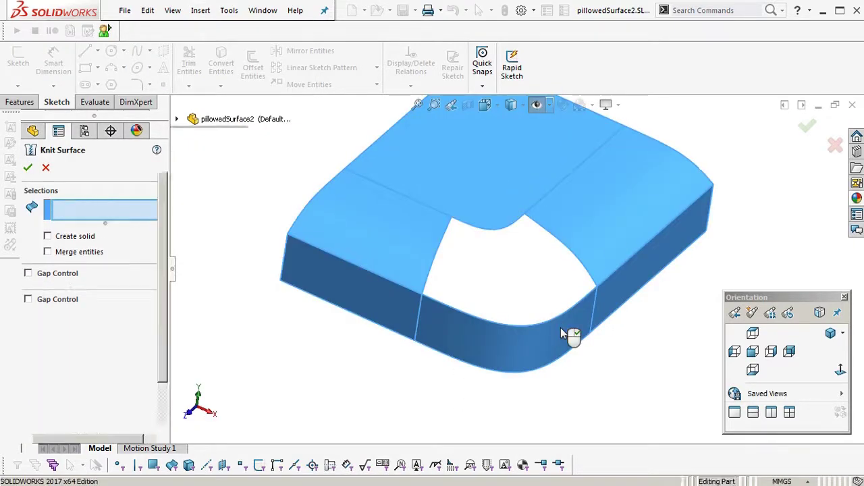
- Start a boundary surface at the open corner with the two trimmed spline-surface side edges as Direction 1 curves
scroll(530, 280, down, 3)
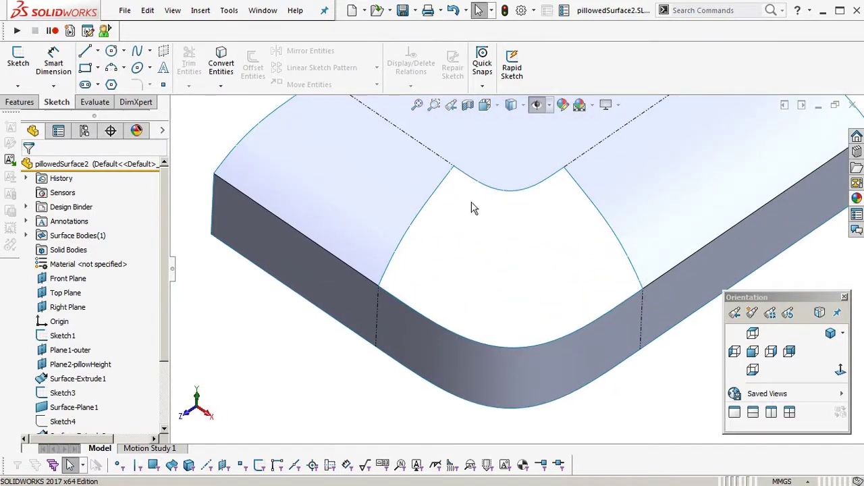
click(200, 10)
mouse_move(238, 130)
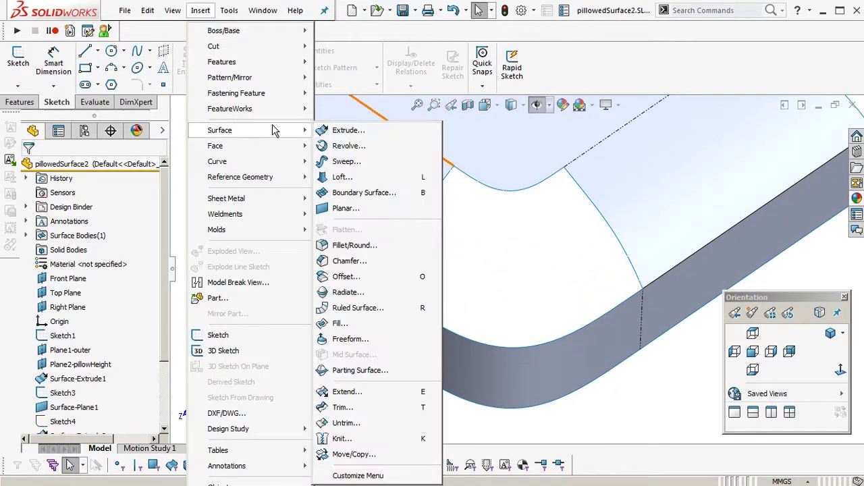
click(364, 193)
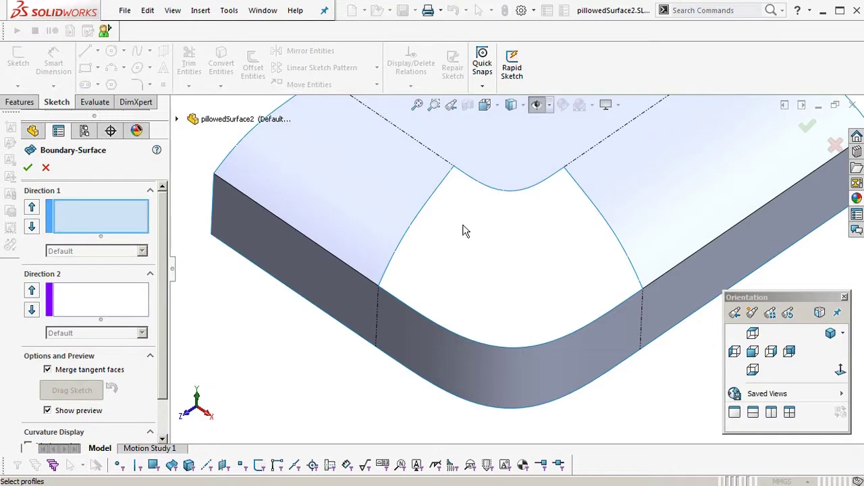
click(413, 237)
click(555, 234)
ctrl+middle_drag(550, 295, 508, 322)
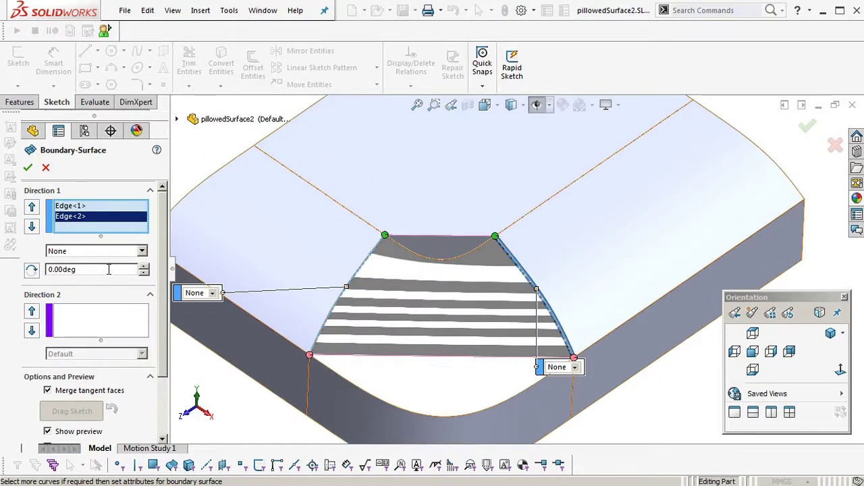
- Add the planar surface's rounded edge and the outer wall's upper rounded edge as Direction 2 curves of the boundary surface
click(100, 329)
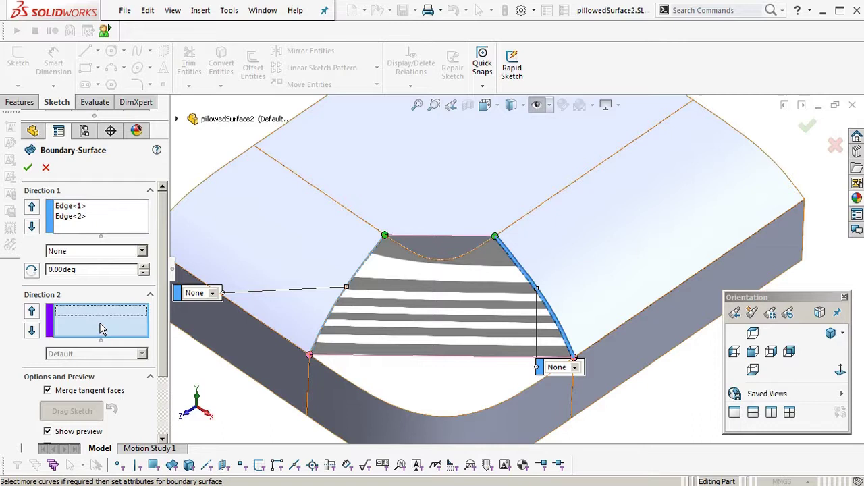
click(410, 252)
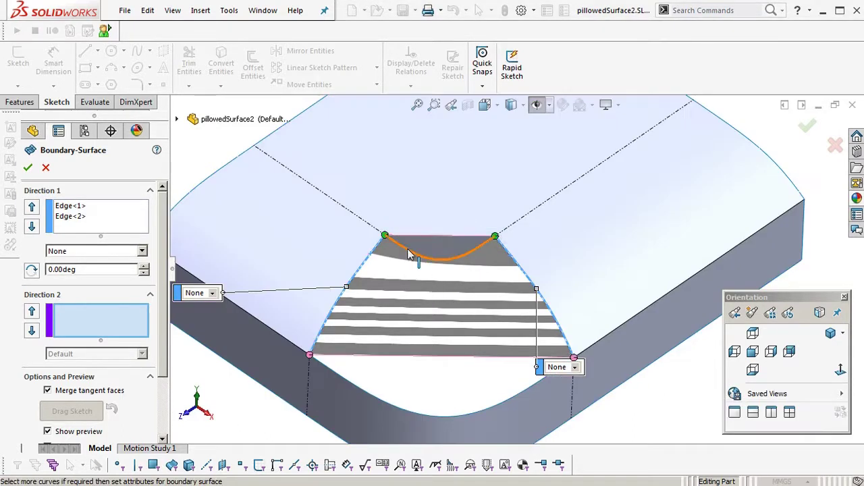
click(410, 255)
middle_drag(410, 255, 434, 226)
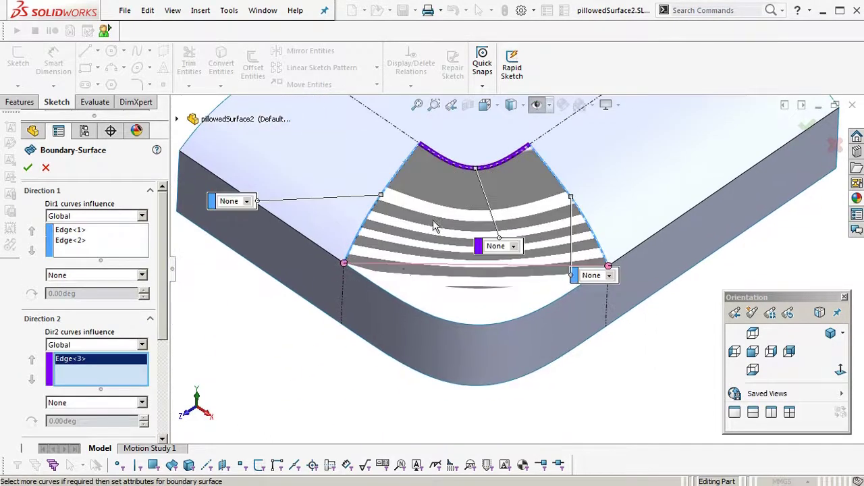
click(393, 301)
mouse_move(391, 295)
middle_down()
mouse_move(396, 239)
mouse_move(420, 261)
mouse_move(399, 283)
middle_up()
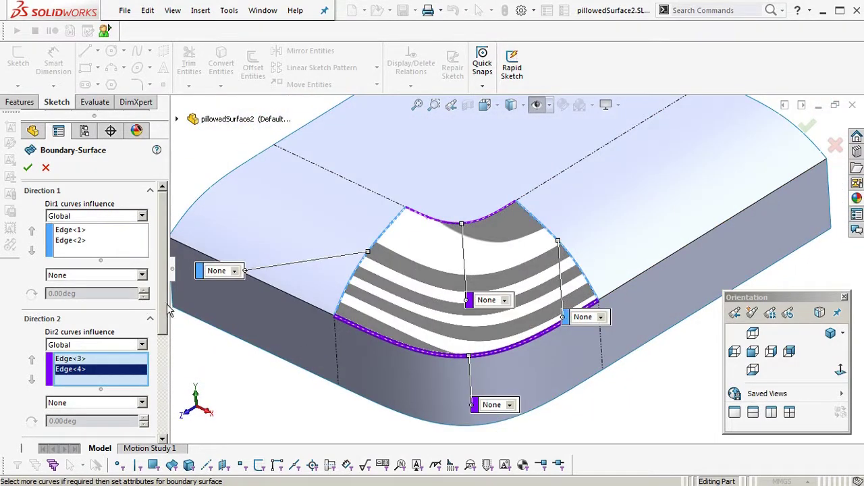
scroll(164, 300, down, 3)
scroll(157, 295, up, 3)
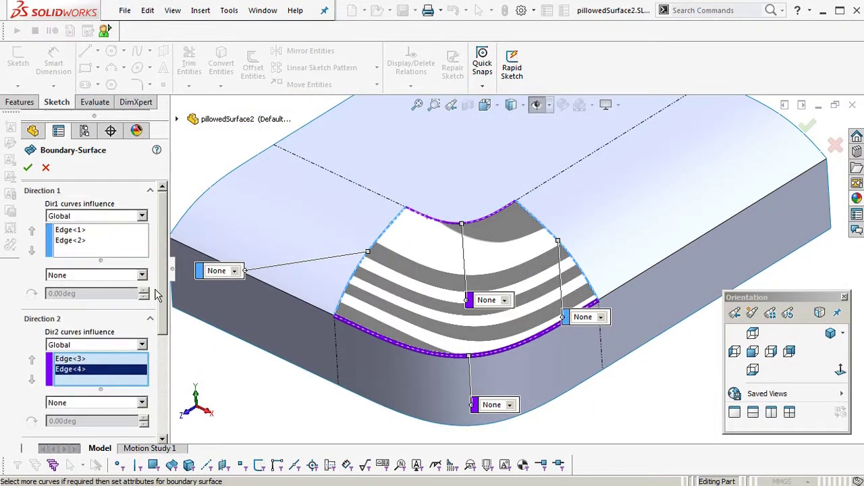
- Set both Direction 1 edges of the boundary surface to Tangency To Face
click(71, 230)
click(71, 240)
click(71, 230)
click(73, 274)
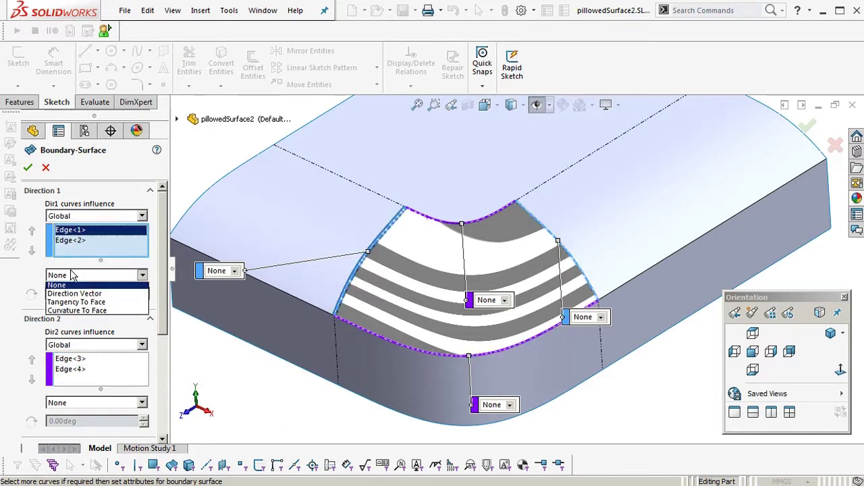
click(76, 301)
click(71, 240)
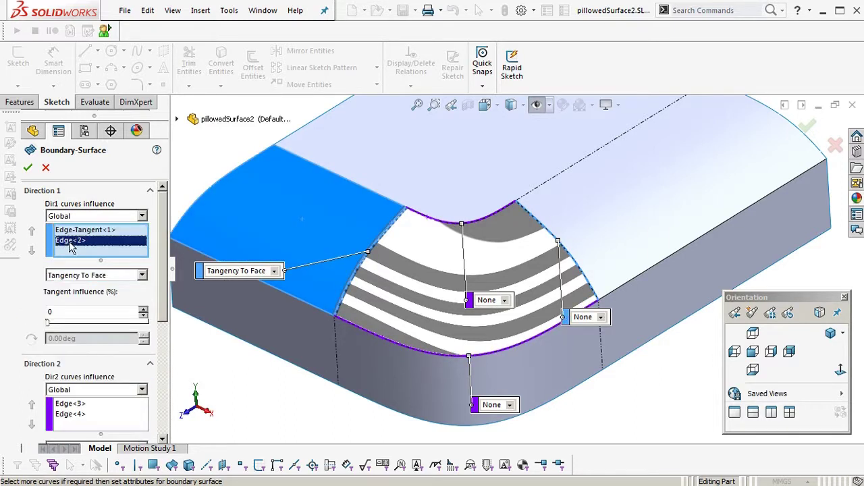
click(73, 276)
click(73, 302)
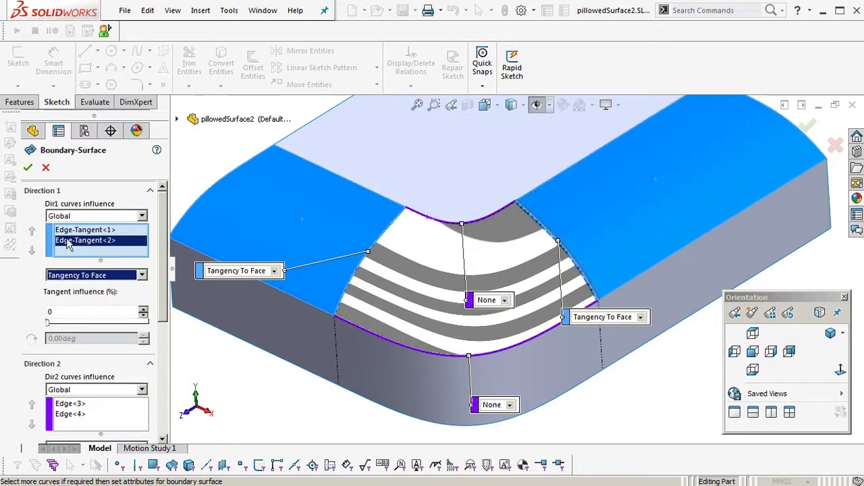
- Set the Direction 2 edge along the planar surface to Tangency To Face, leaving the outer wall edge at None
scroll(162, 294, down, 3)
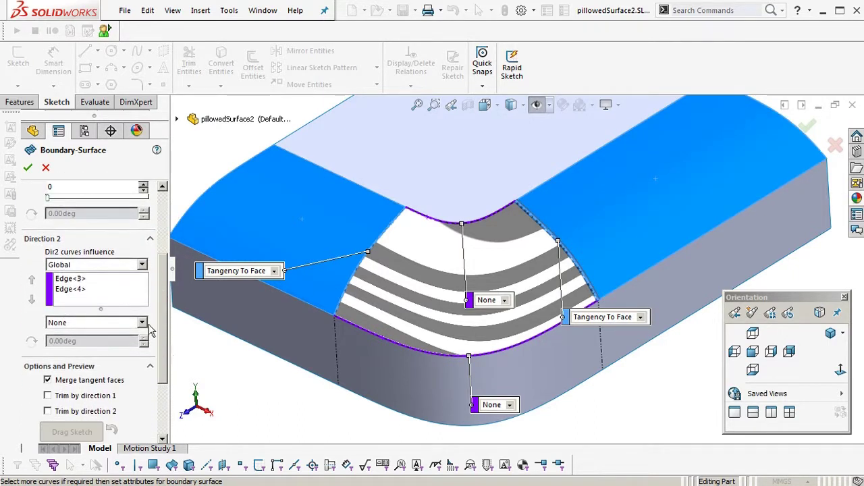
click(74, 279)
click(75, 289)
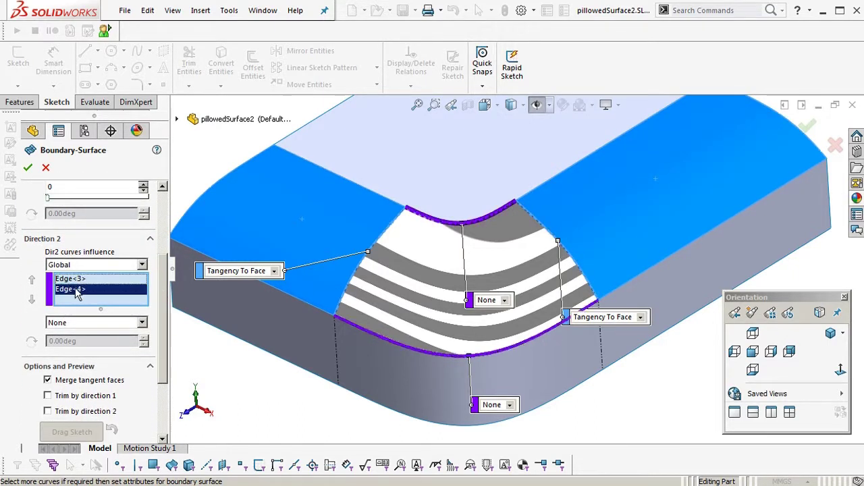
click(77, 278)
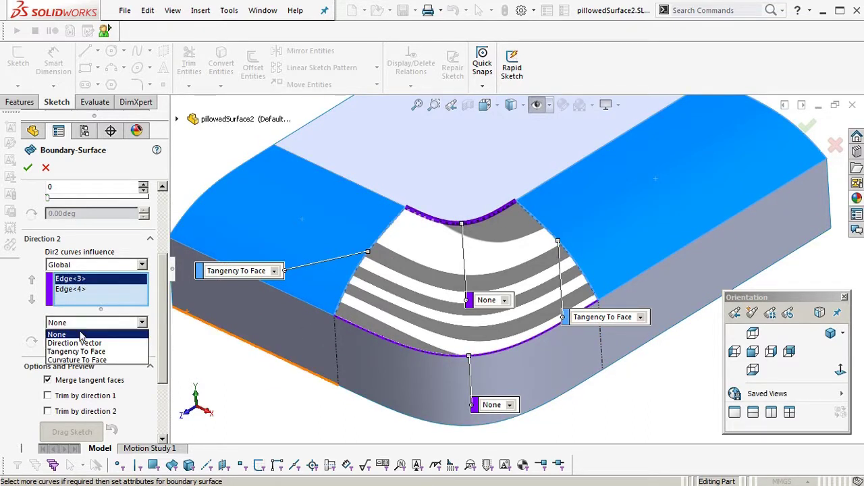
click(79, 353)
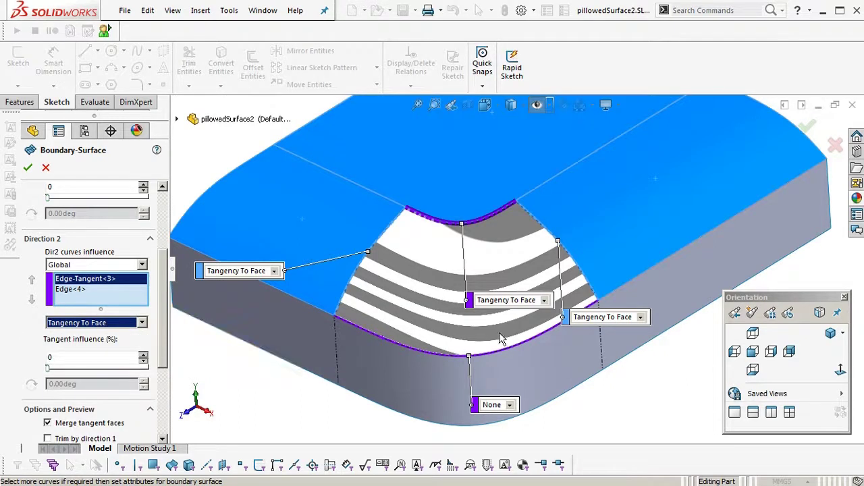
middle_drag(500, 339, 584, 248)
scroll(611, 223, down, 1)
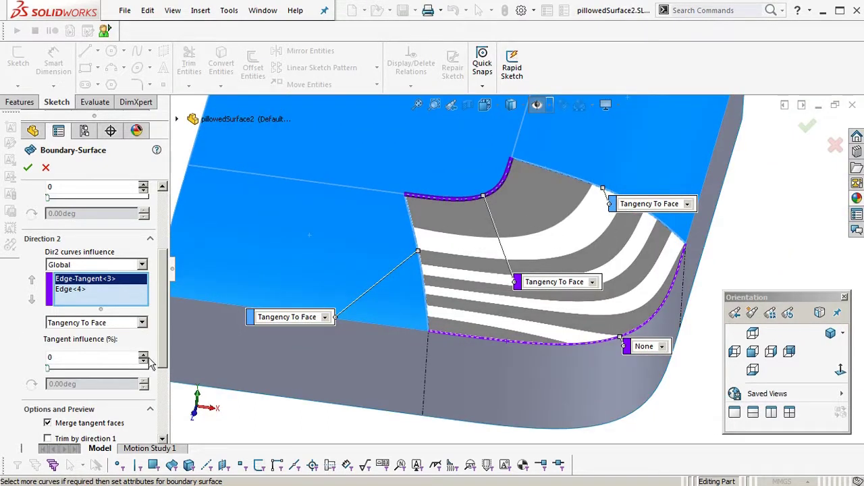
- Replace the zebra stripes on the boundary surface preview with a mesh preview and curvature combs
drag(166, 349, 166, 418)
click(28, 417)
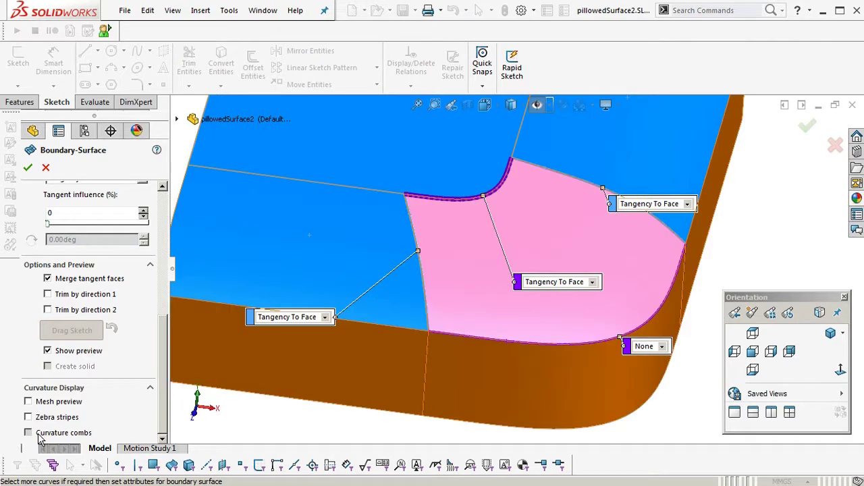
click(28, 402)
middle_drag(445, 283, 498, 249)
scroll(405, 236, down, 3)
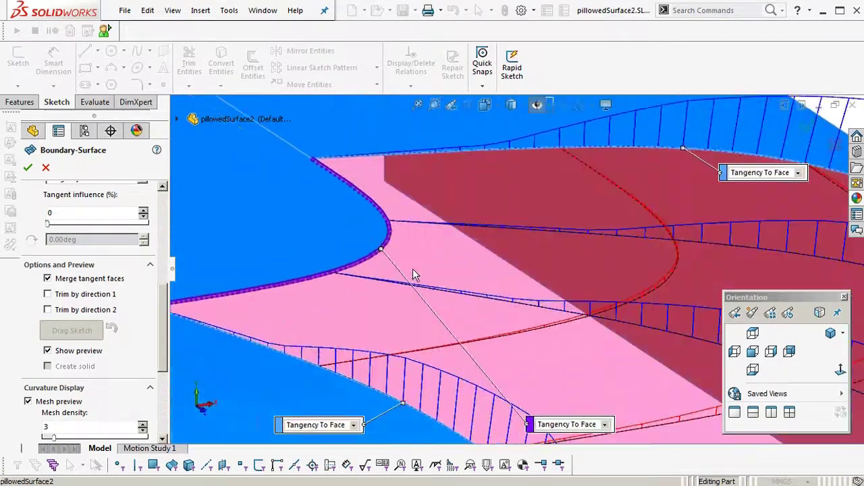
- Try a tangent influence of 100% for Direction 1 while checking the curvature combs, and reset it to 0
drag(162, 311, 166, 192)
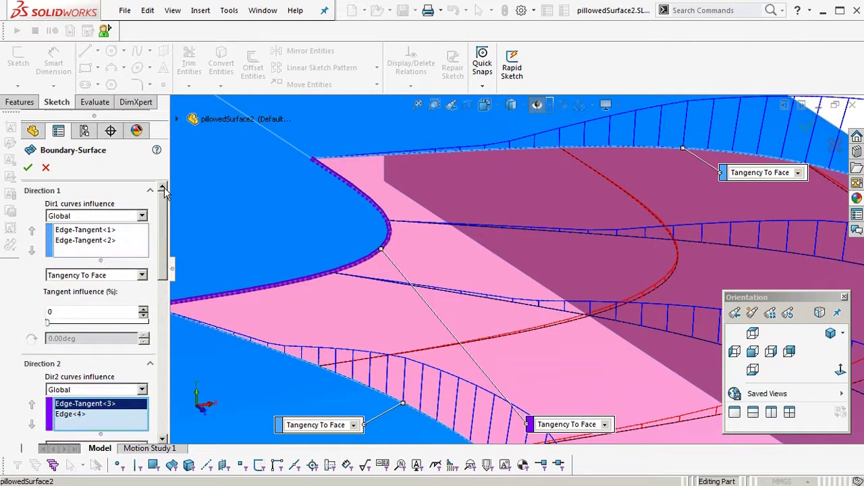
drag(175, 329, 179, 328)
scroll(633, 278, up, 3)
middle_drag(623, 290, 492, 247)
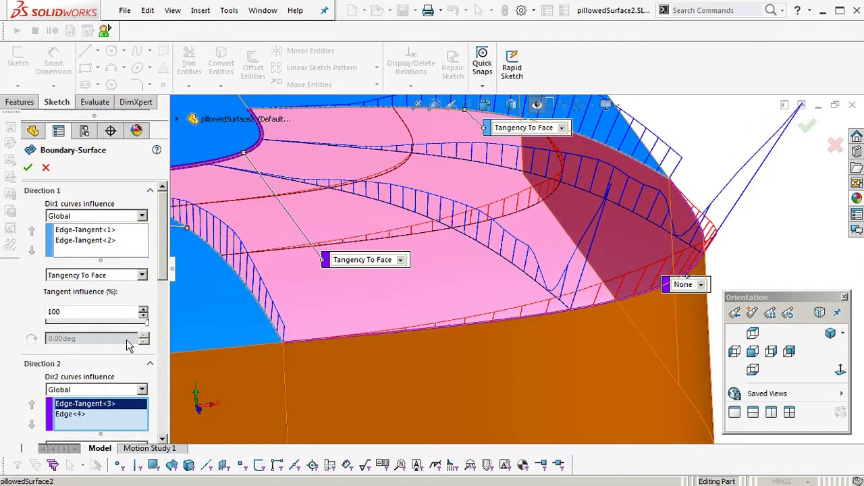
drag(18, 331, 19, 331)
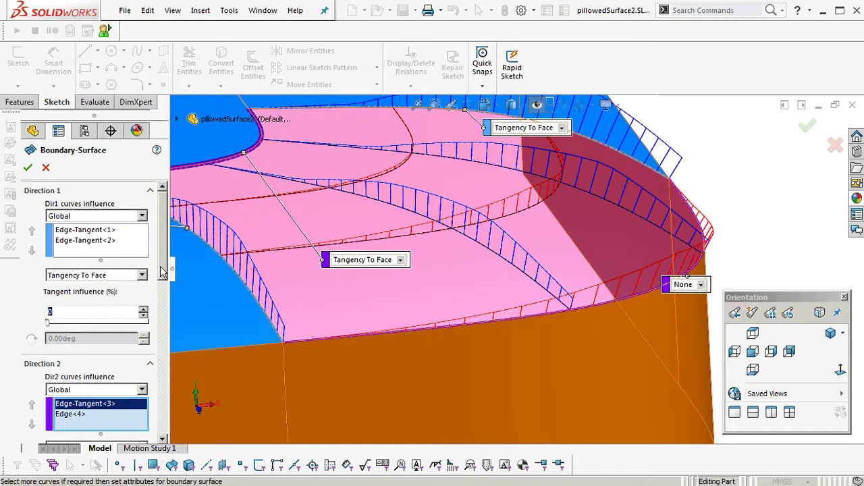
- Try a tangent influence of 100% for the Direction 2 edge along the planar surface, and reset it to 0
scroll(162, 272, down, 5)
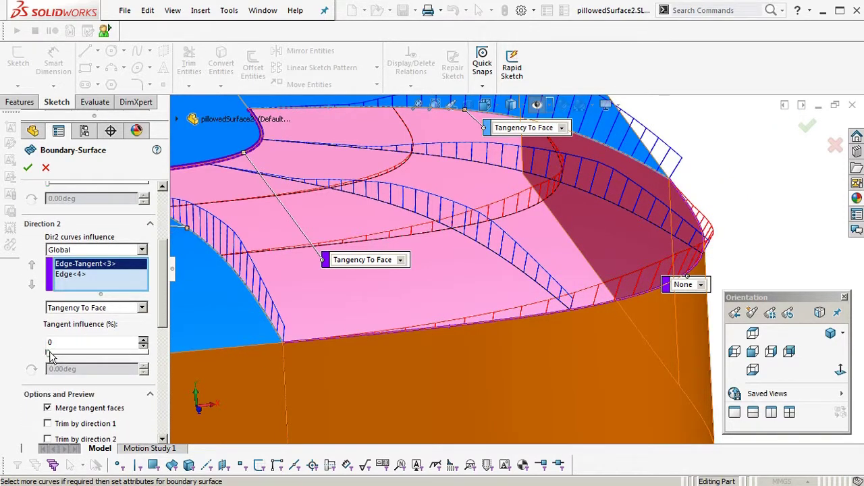
drag(52, 356, 185, 353)
middle_drag(633, 280, 284, 330)
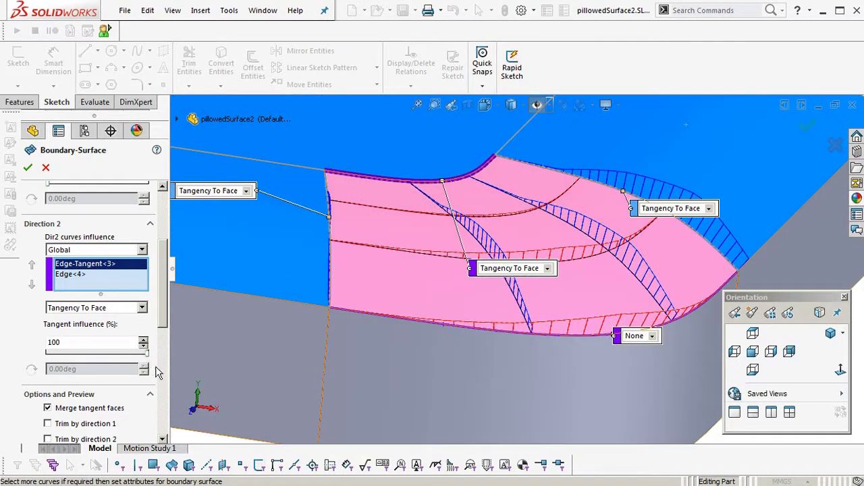
key(Home)
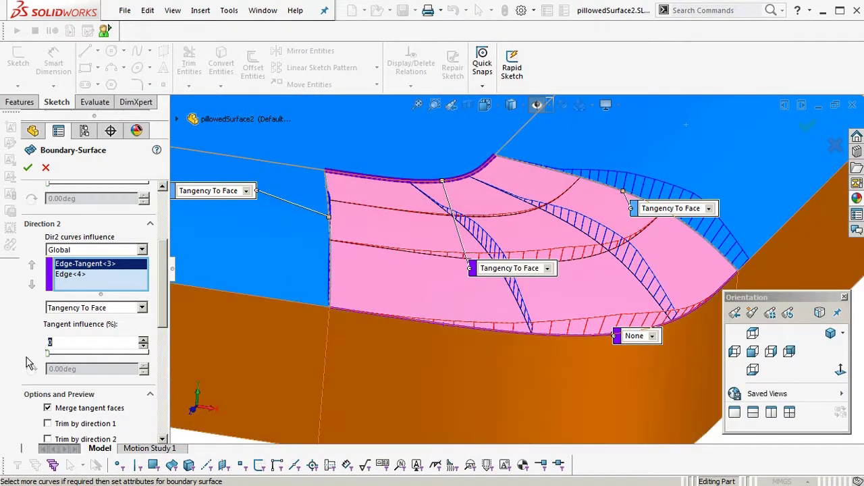
ctrl+middle_drag(597, 242, 545, 264)
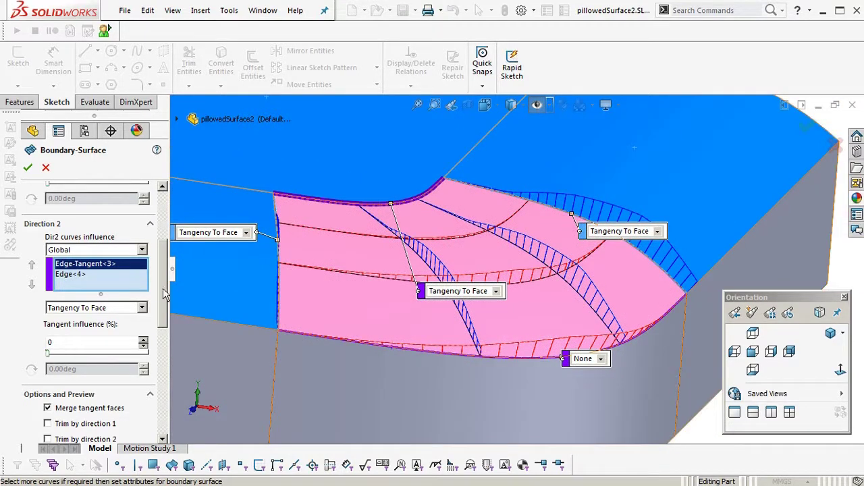
- Review the Direction 1 edge settings and complete the boundary surface over the open corner
drag(166, 314, 163, 265)
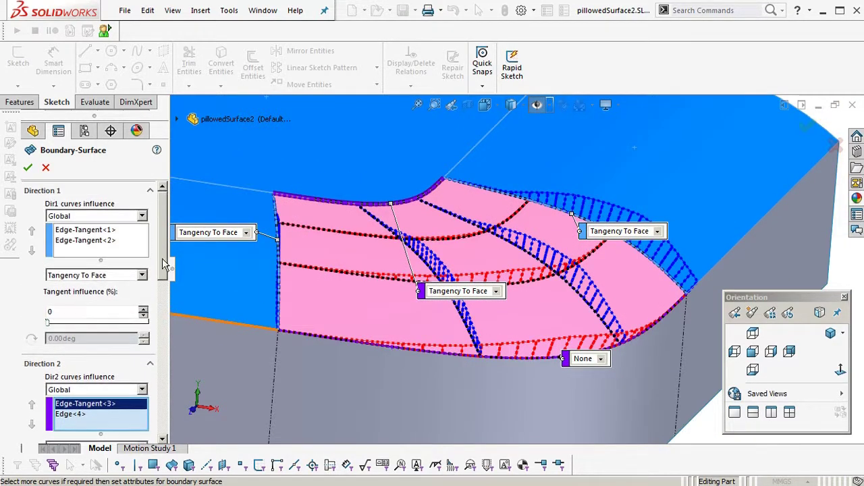
click(92, 240)
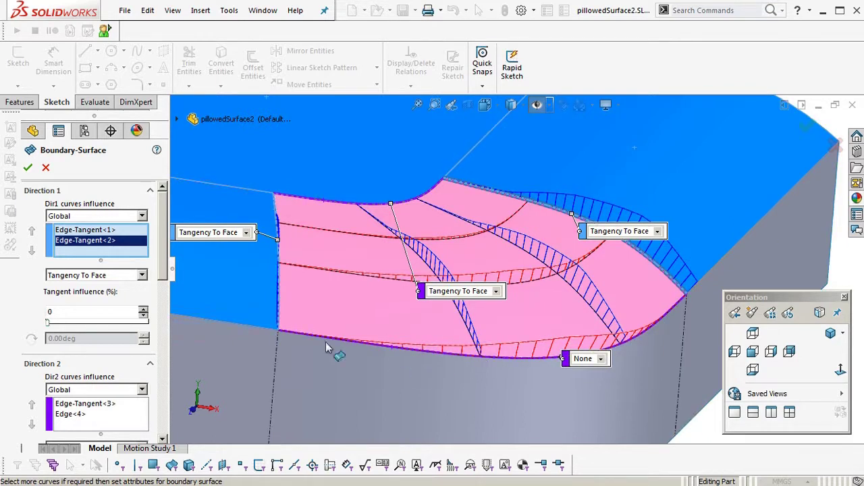
click(837, 128)
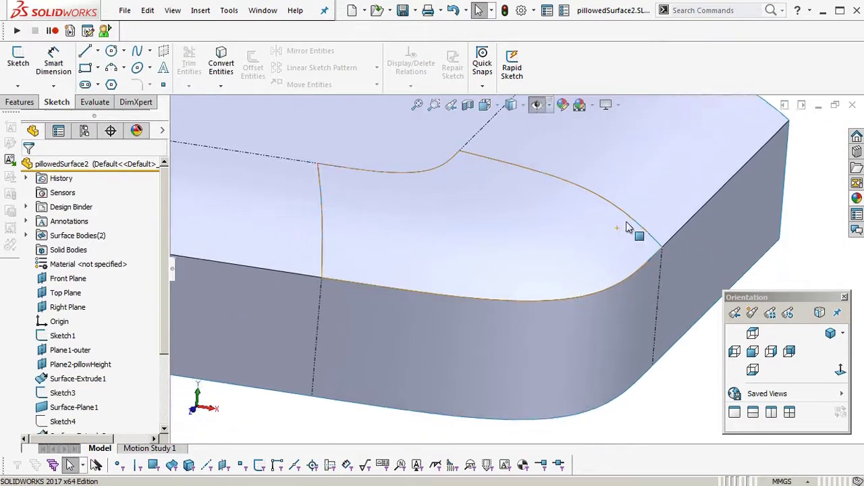
- Knit the new boundary surface with the existing knitted surface, without creating a solid or merging entities
scroll(627, 227, up, 3)
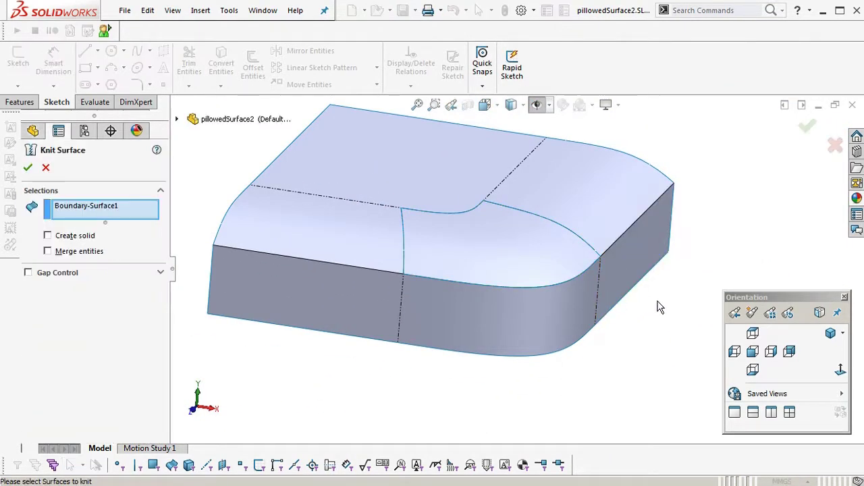
click(569, 338)
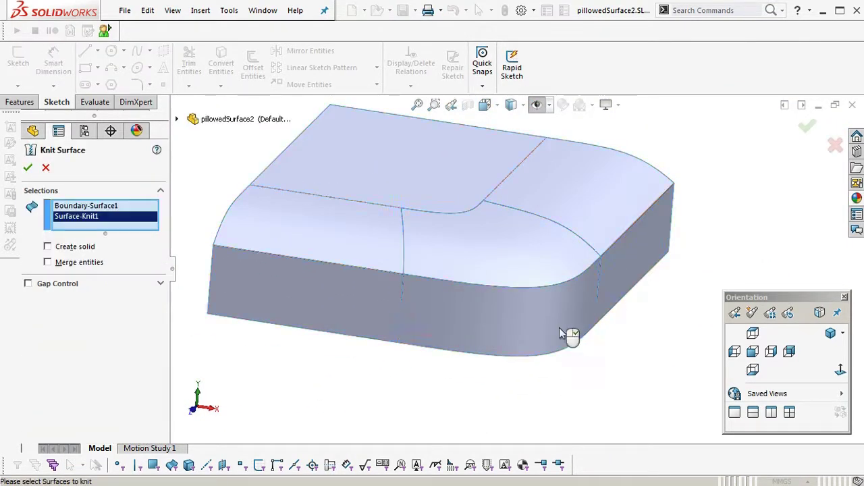
scroll(538, 277, down, 2)
middle_drag(537, 276, 344, 325)
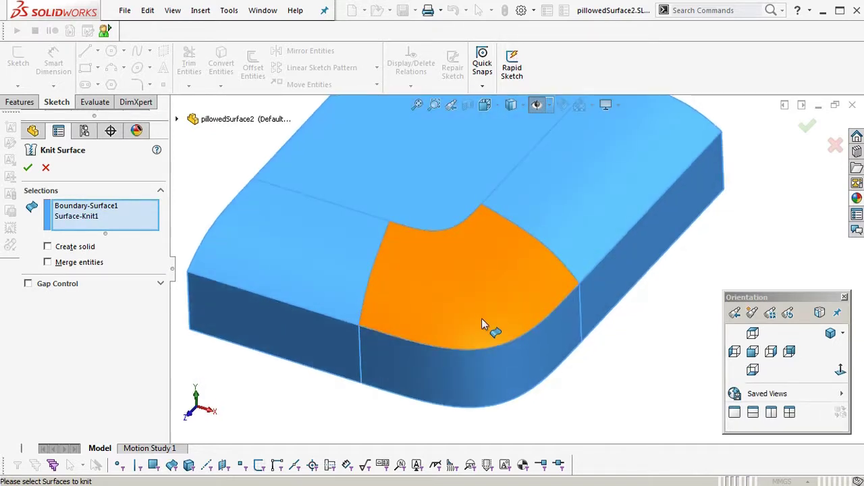
key(Return)
- Display surface curvature on the model and examine the color transitions across the corner patch and its adjoining edges
key(c)
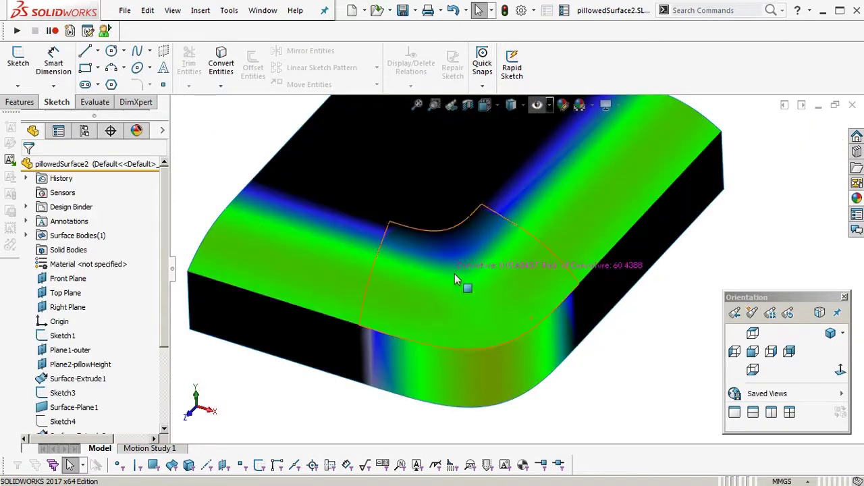
middle_drag(455, 273, 466, 371)
mouse_move(497, 283)
middle_down()
mouse_move(476, 213)
mouse_move(511, 257)
mouse_move(510, 211)
middle_up()
scroll(521, 250, down, 4)
mouse_move(522, 250)
middle_down()
mouse_move(450, 245)
mouse_move(384, 216)
mouse_move(416, 282)
mouse_move(463, 299)
mouse_move(424, 357)
mouse_move(448, 212)
mouse_move(453, 290)
mouse_move(470, 303)
mouse_move(453, 321)
mouse_move(480, 334)
mouse_move(525, 270)
mouse_move(536, 328)
mouse_move(591, 368)
middle_up()
scroll(550, 312, down, 5)
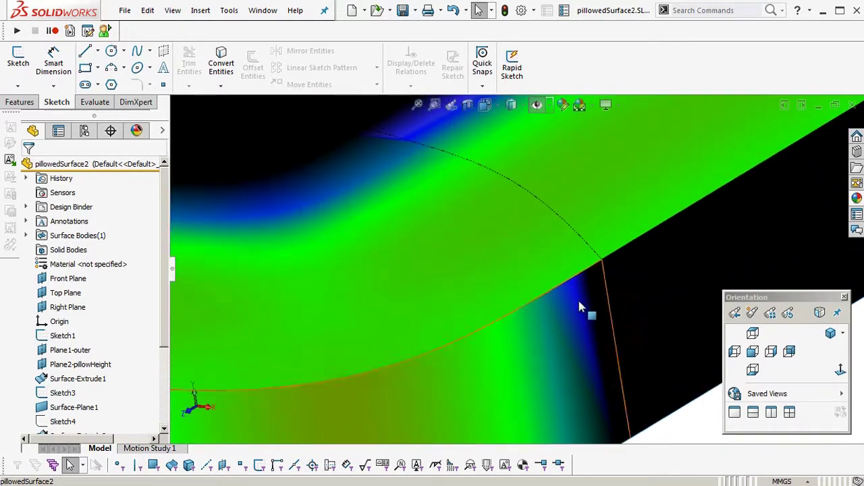
scroll(591, 329, up, 5)
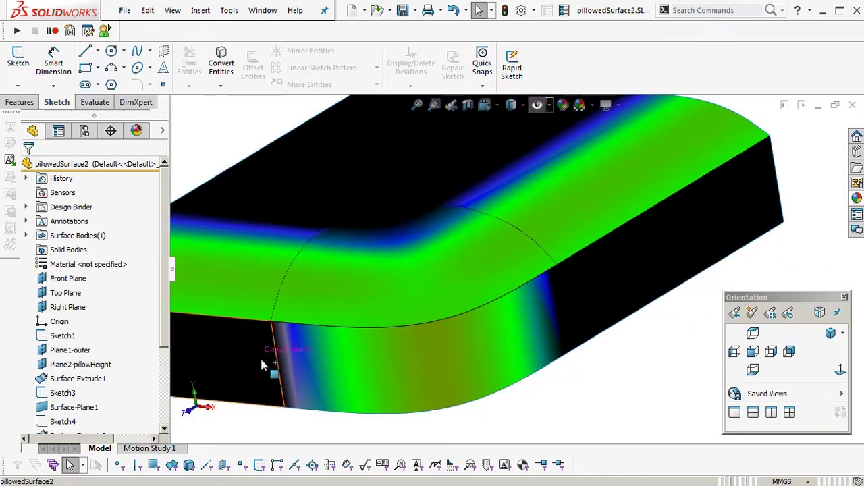
- Inspect the curvature colors on the rounded side wall below the corner patch and turn off the curvature display
scroll(506, 303, down, 8)
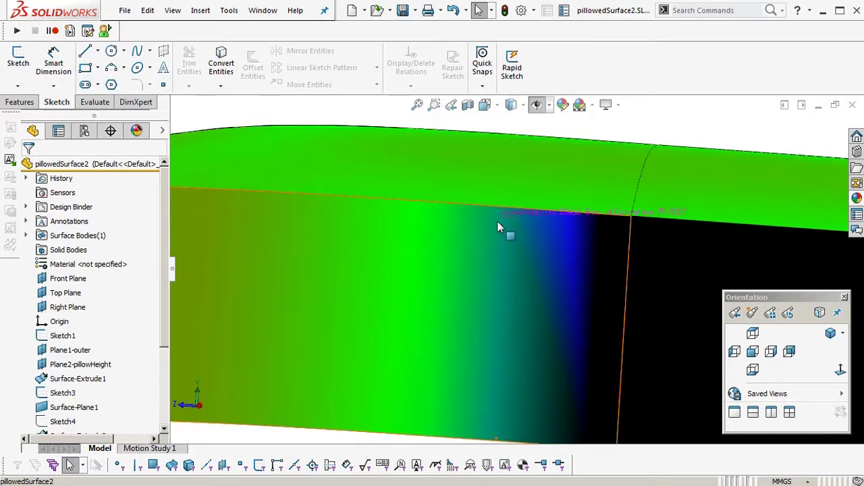
middle_drag(556, 315, 668, 317)
key(c)
- Display zebra stripes on the model and examine the stripe flow across the rounded corner patch
key(z)
key(shift+z)
scroll(555, 264, down, 1)
scroll(477, 293, up, 3)
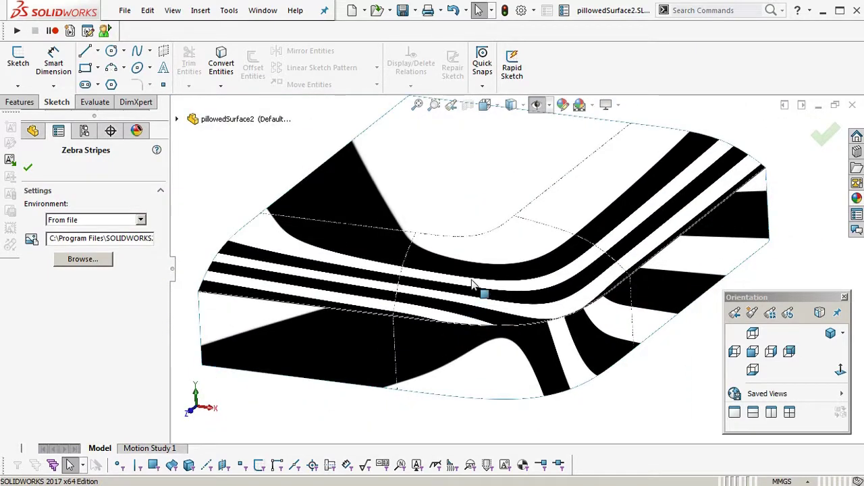
mouse_move(471, 284)
middle_down()
mouse_move(536, 343)
mouse_move(563, 285)
mouse_move(467, 272)
mouse_move(465, 328)
mouse_move(480, 278)
middle_up()
scroll(542, 323, down, 3)
right_click(542, 324)
middle_click(542, 324)
middle_drag(542, 324, 538, 249)
scroll(500, 269, down, 2)
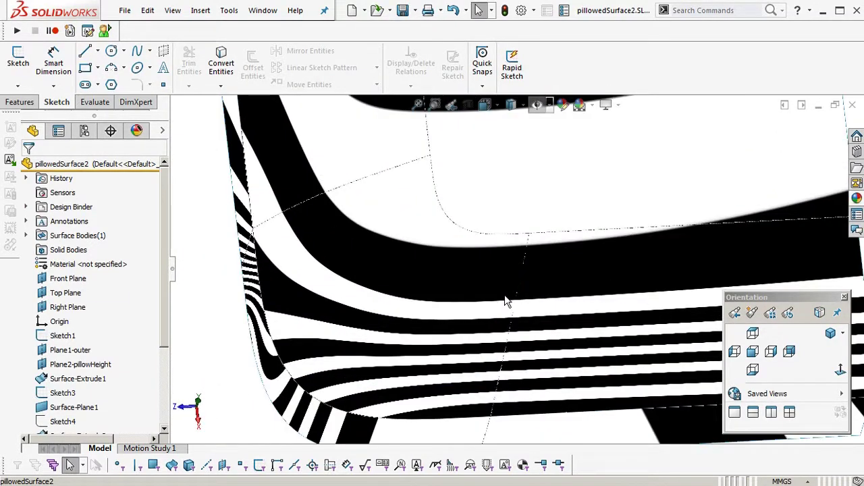
- Compare the zebra stripes across each edge of the corner patch from several angles and turn the stripes off
scroll(510, 317, up, 2)
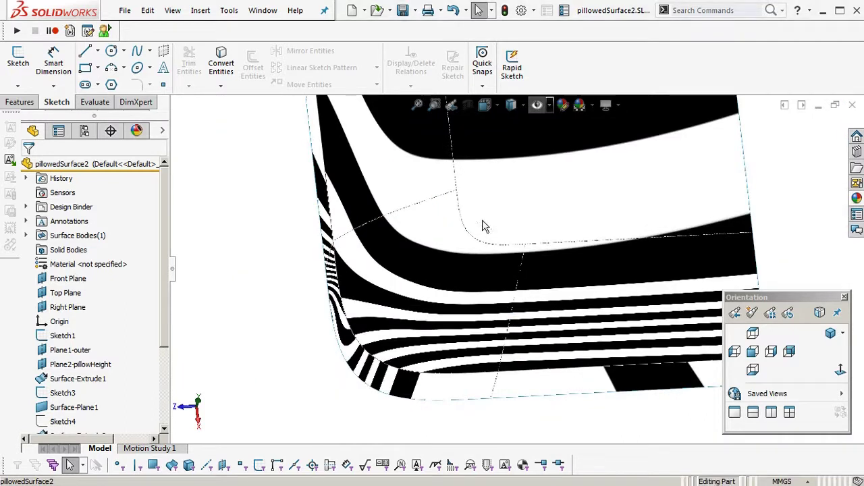
scroll(518, 280, down, 2)
middle_click(503, 285)
middle_drag(503, 285, 517, 262)
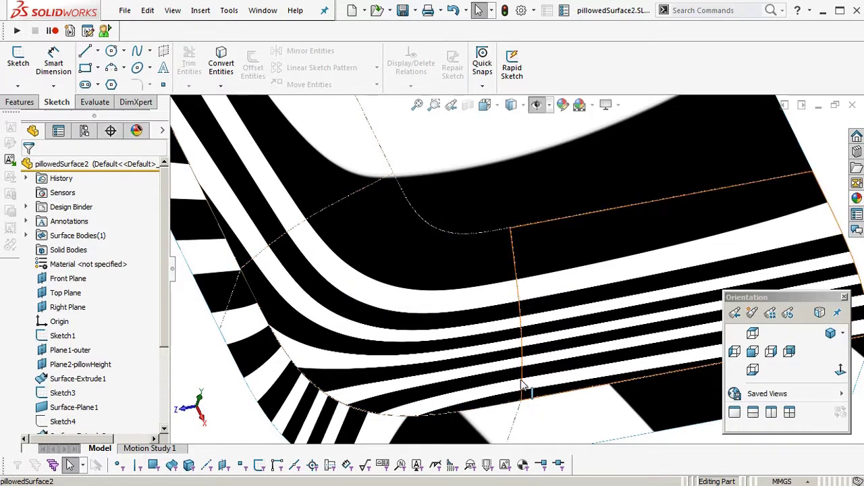
middle_drag(521, 384, 554, 202)
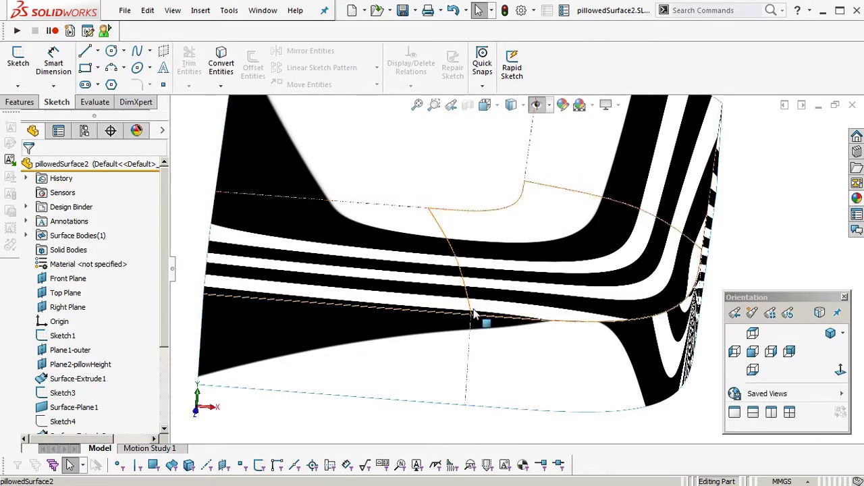
middle_drag(472, 310, 410, 299)
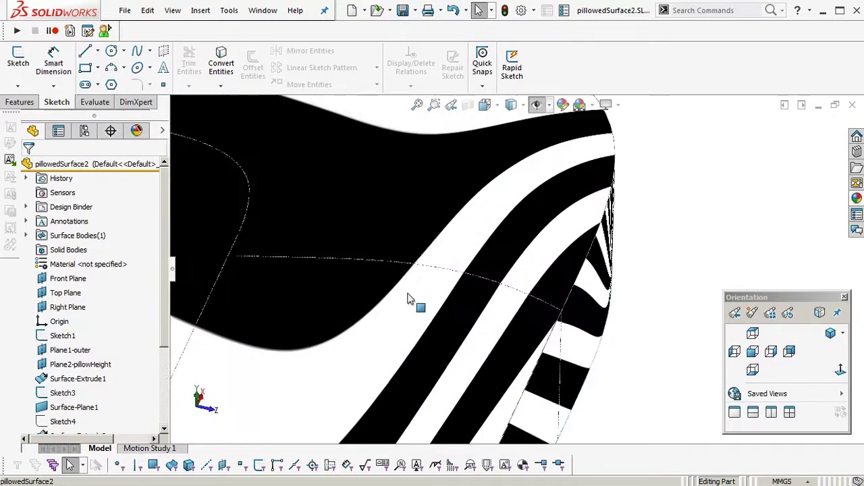
middle_drag(598, 250, 438, 299)
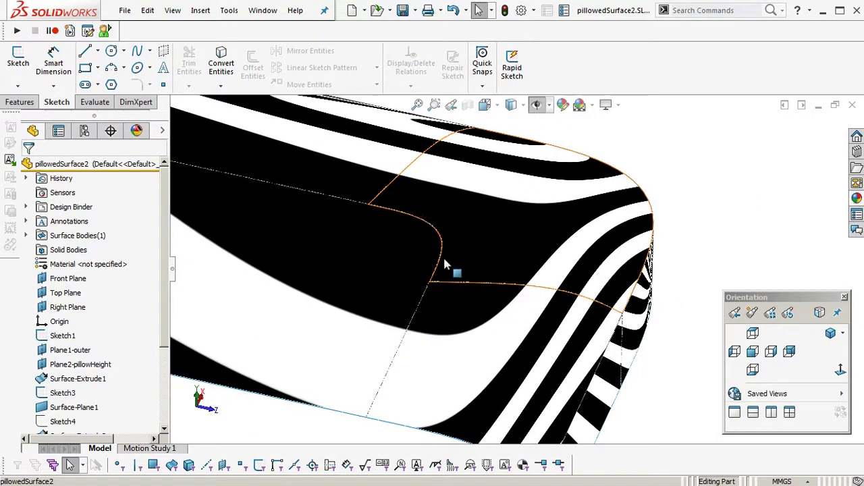
middle_drag(563, 284, 611, 330)
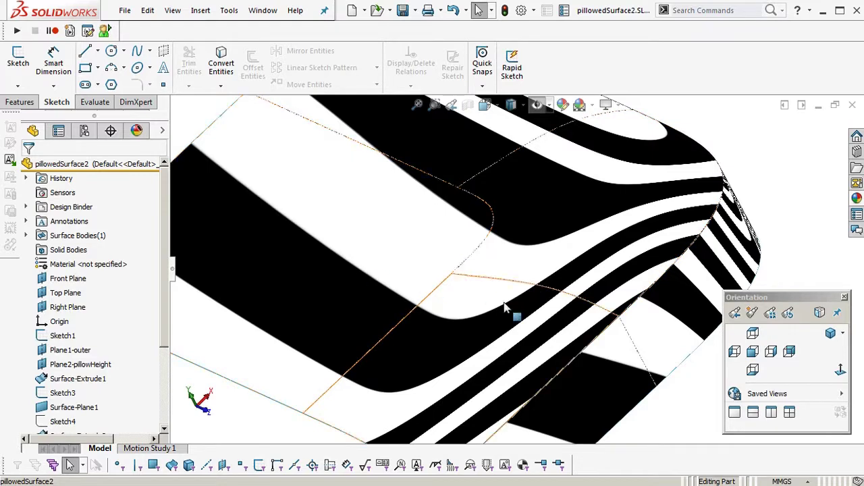
mouse_move(513, 309)
middle_down()
mouse_move(533, 102)
mouse_move(510, 323)
mouse_move(522, 388)
middle_up()
mouse_move(524, 355)
middle_down()
mouse_move(525, 283)
mouse_move(617, 308)
mouse_move(552, 231)
mouse_move(482, 277)
mouse_move(573, 300)
mouse_move(445, 292)
mouse_move(504, 266)
mouse_move(501, 310)
middle_up()
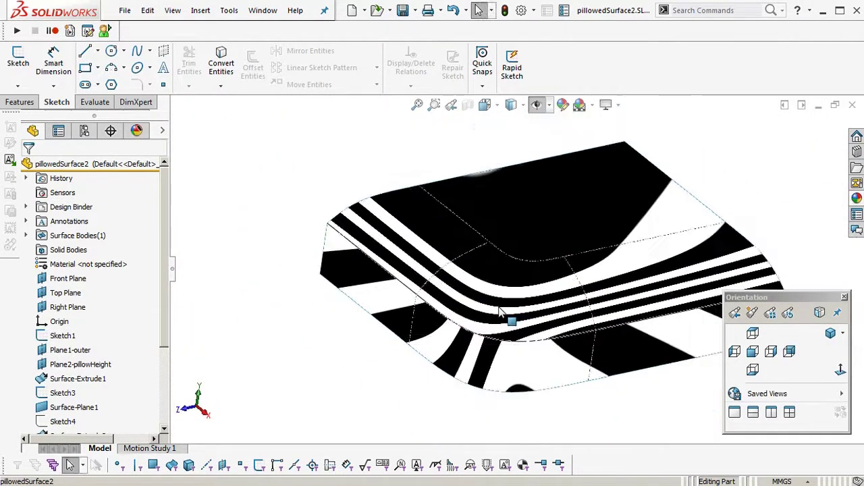
key(Escape)
- Start a constant-size fillet along the edge between the pillowed surface and the side walls, with a 1 mm radius
key(s)
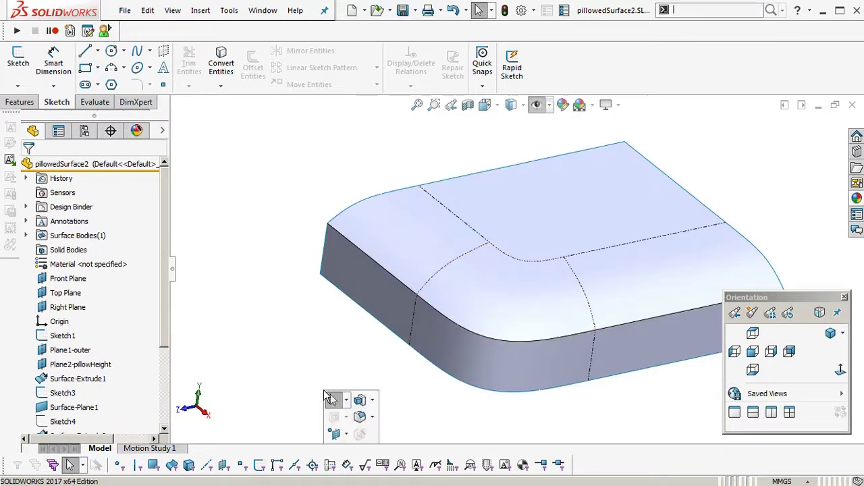
click(358, 417)
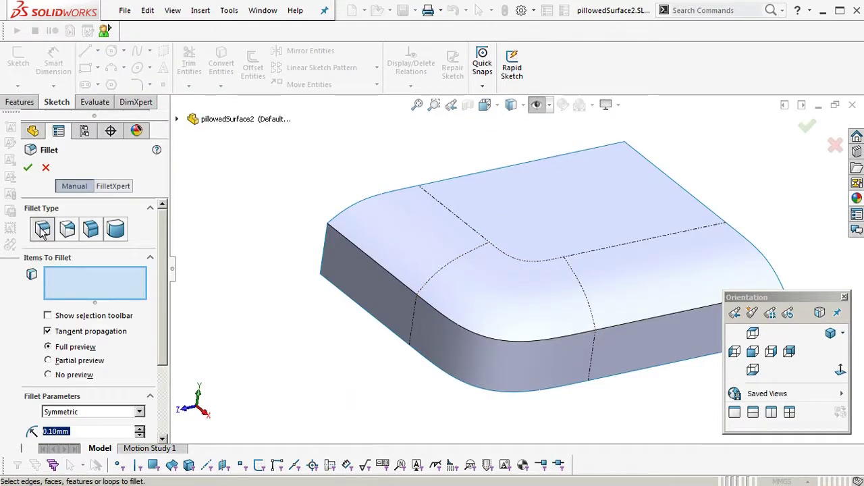
click(353, 241)
scroll(324, 270, down, 3)
click(225, 230)
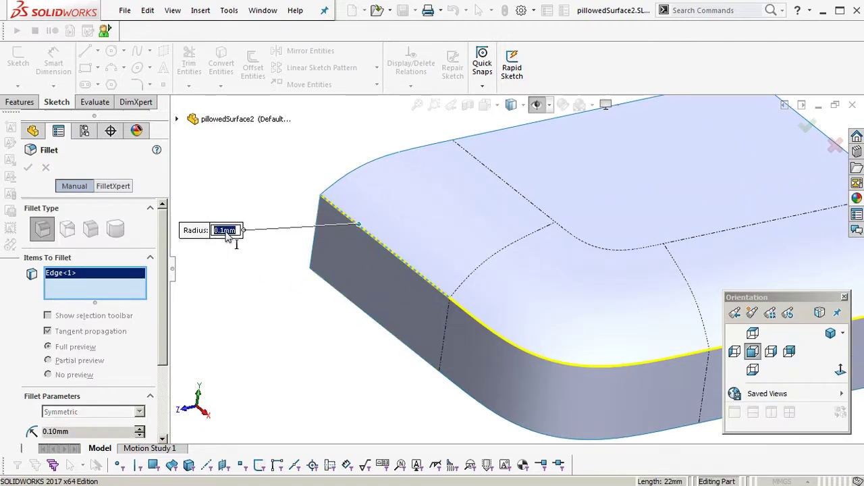
key(Return)
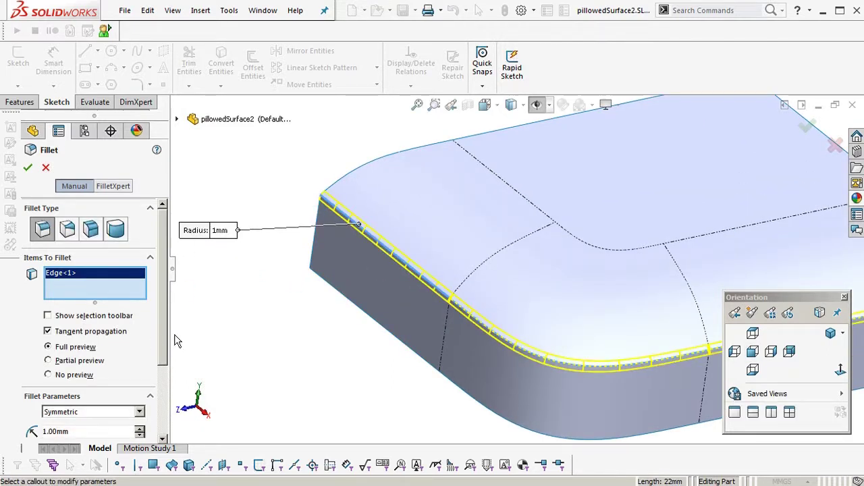
- Set the fillet profile to Curvature Continuous and complete the fillet
scroll(156, 368, down, 2)
click(80, 375)
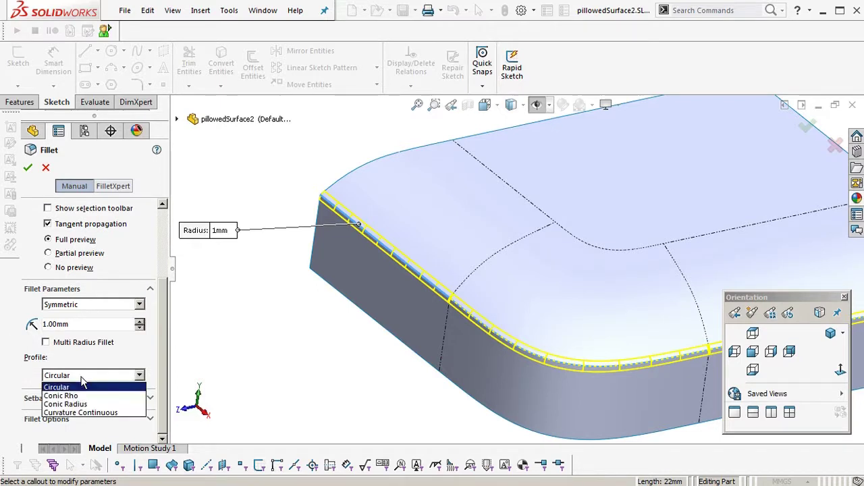
click(81, 411)
ctrl+middle_drag(414, 343, 347, 310)
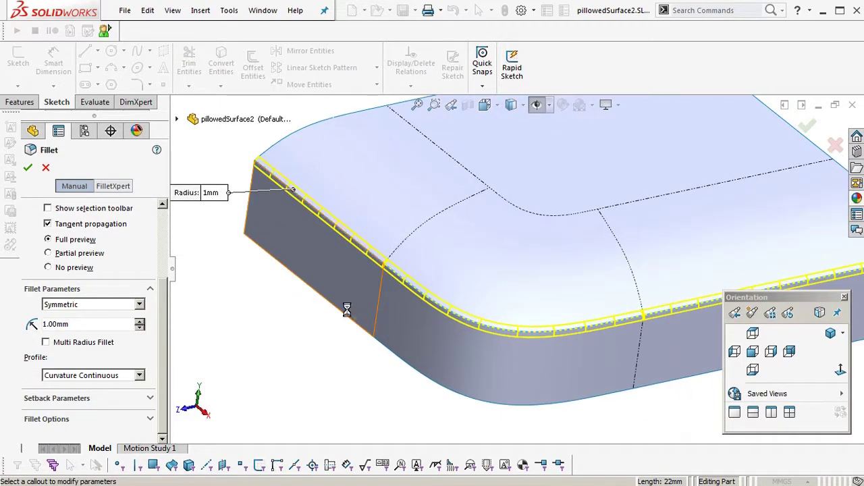
right_click(347, 309)
middle_drag(295, 320, 378, 392)
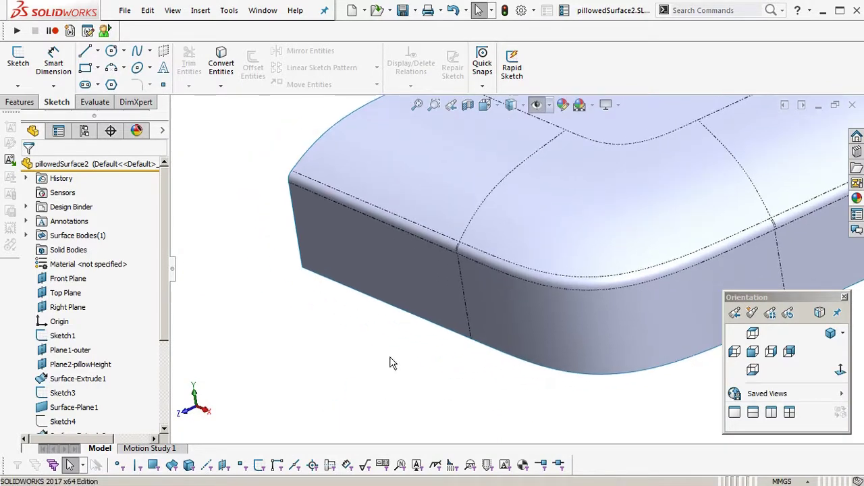
- Display zebra stripes on the filleted model, examine the stripes across the fillet, and turn them off
right_drag(390, 363, 441, 277)
scroll(522, 264, down, 3)
right_click(523, 263)
middle_drag(499, 260, 555, 217)
scroll(473, 341, down, 3)
scroll(490, 324, up, 1)
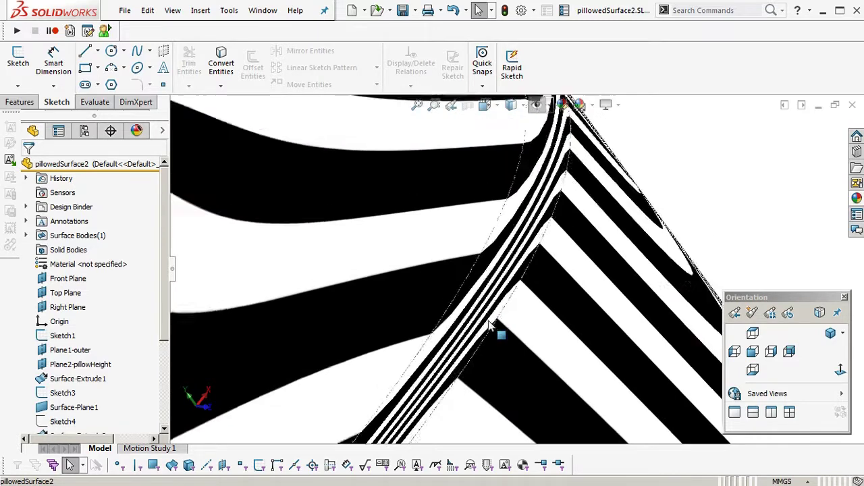
scroll(489, 327, up, 5)
middle_drag(489, 326, 420, 292)
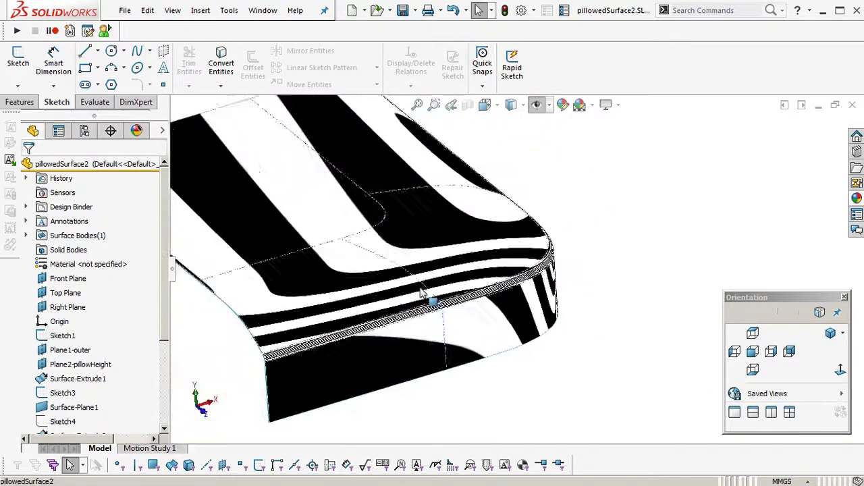
scroll(411, 300, down, 3)
key(Escape)
scroll(405, 303, up, 2)
ctrl+middle_drag(554, 268, 594, 234)
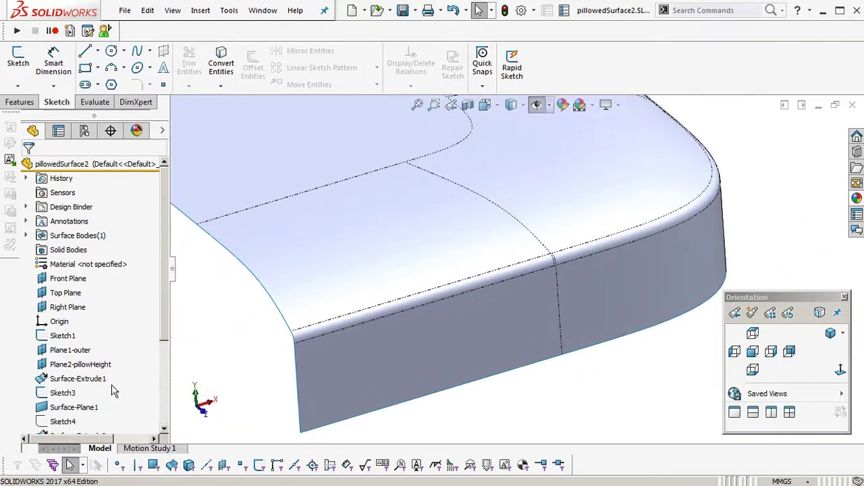
- Delete the edge fillet feature from the model
scroll(113, 390, down, 3)
click(60, 421)
key(Delete)
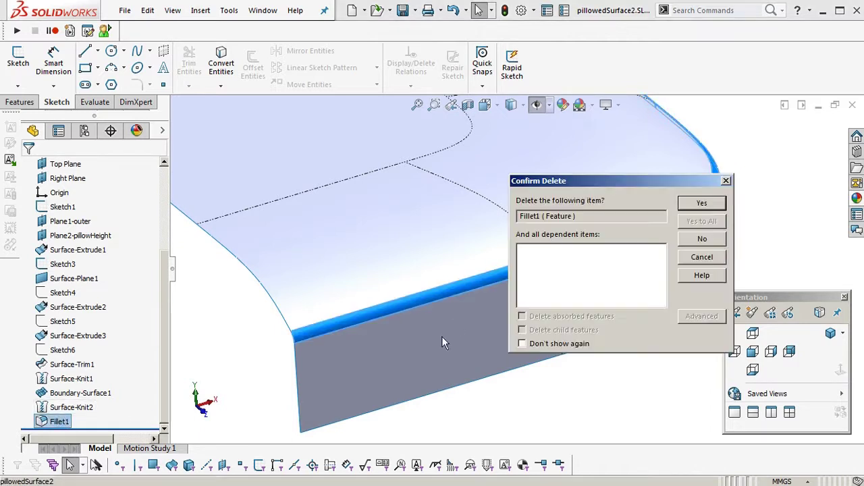
click(701, 203)
middle_drag(721, 228, 495, 275)
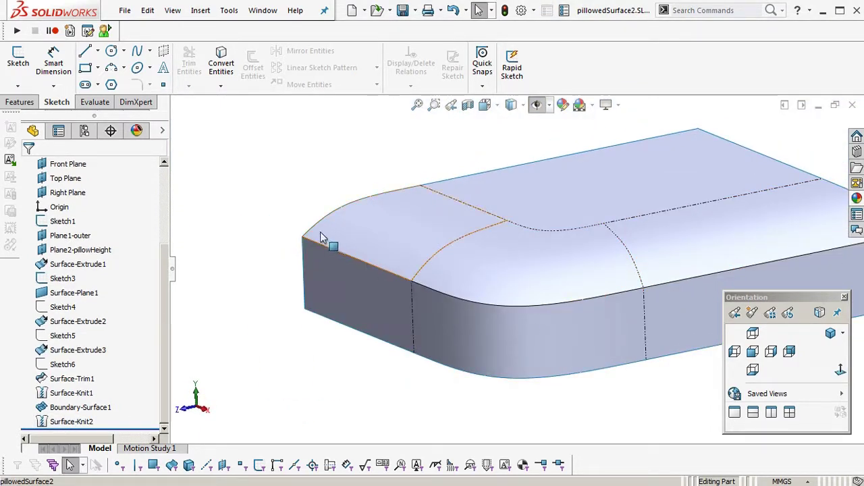
middle_drag(322, 237, 469, 283)
- Restore the deleted fillet to examine its seams beside the corner patch, and undo the fillet
key(ctrl+z)
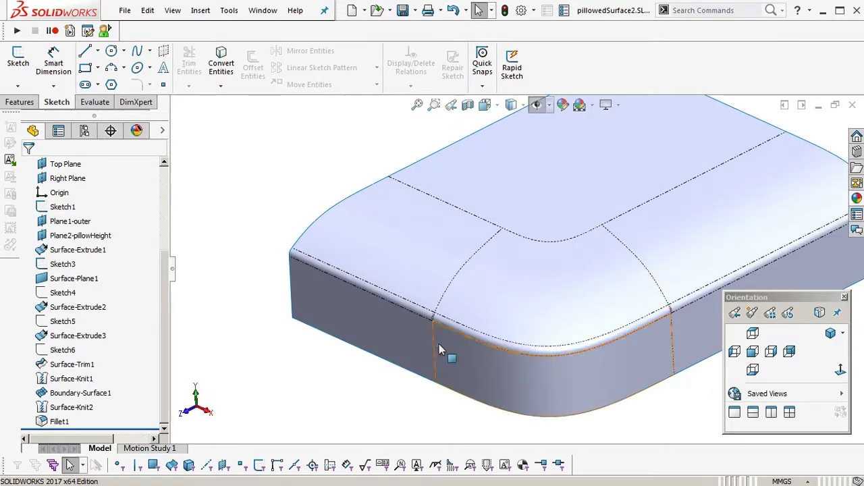
scroll(439, 344, down, 10)
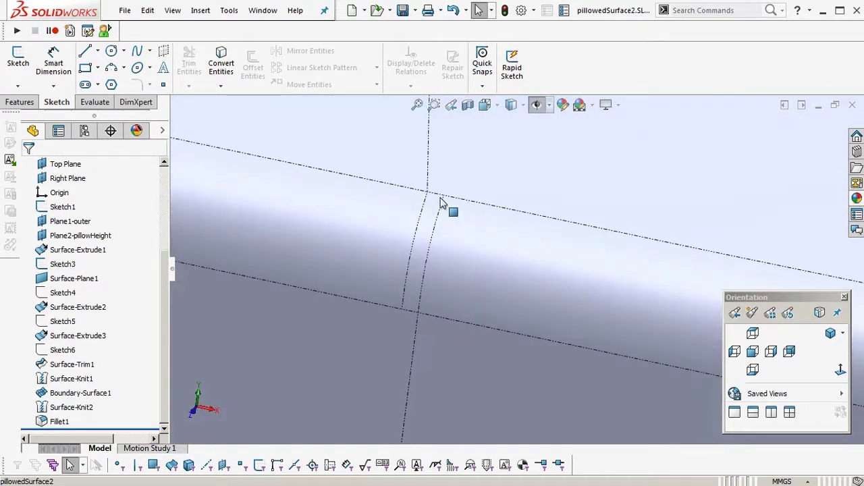
scroll(479, 286, up, 10)
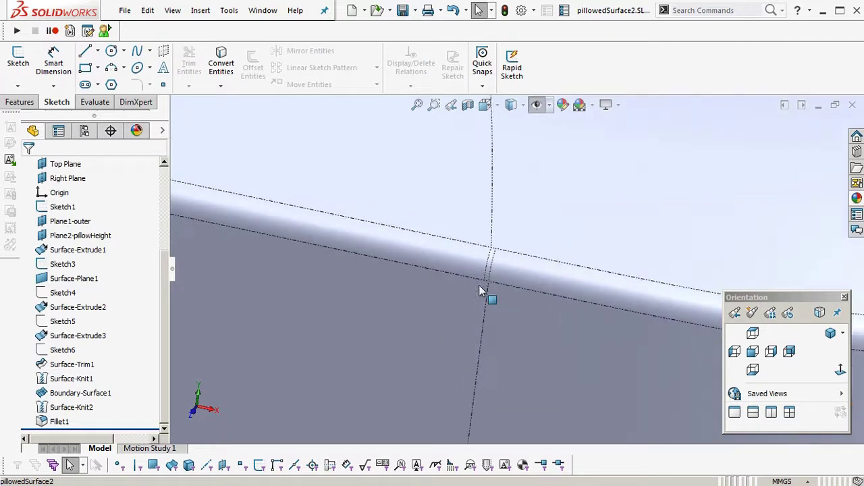
middle_drag(559, 276, 428, 287)
key(ctrl+z)
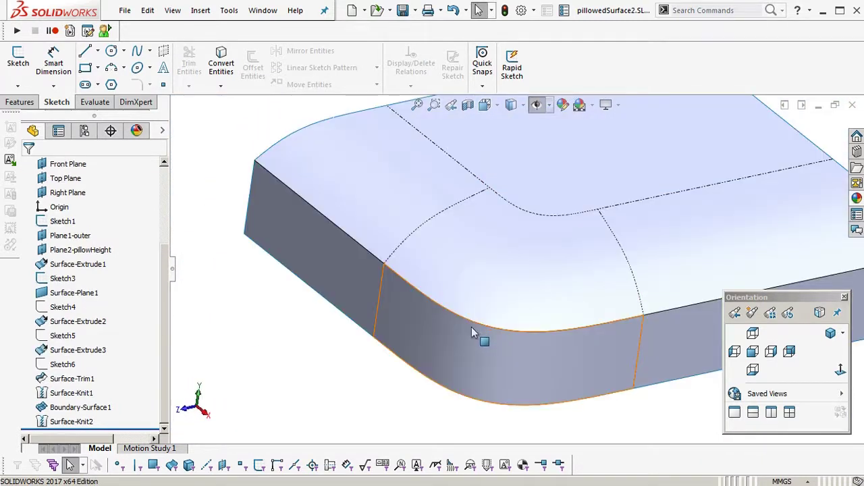
middle_drag(471, 326, 463, 279)
scroll(459, 314, up, 2)
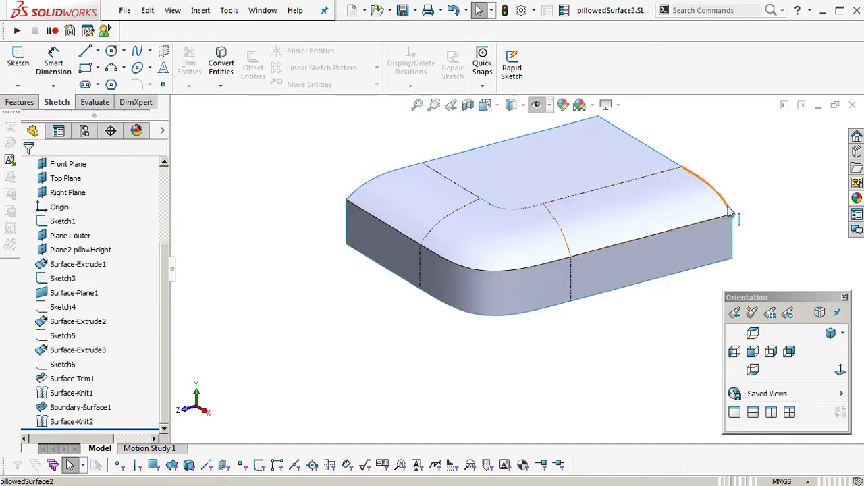
middle_drag(365, 195, 474, 280)
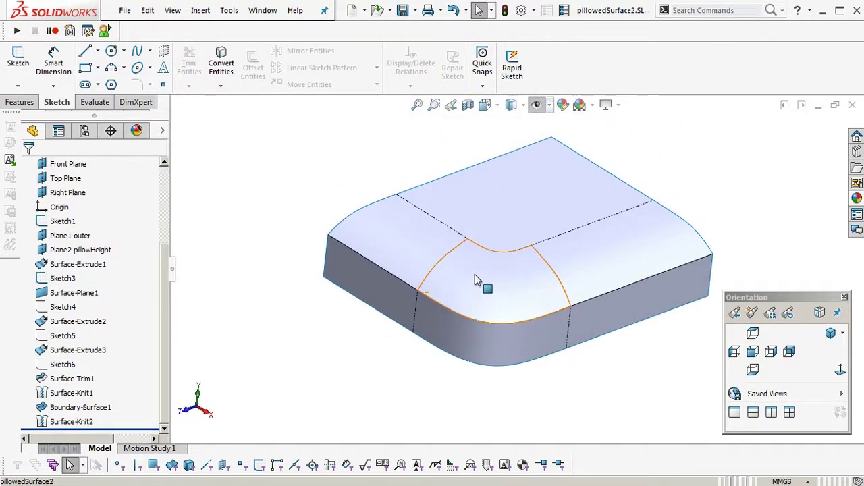
middle_drag(551, 292, 560, 314)
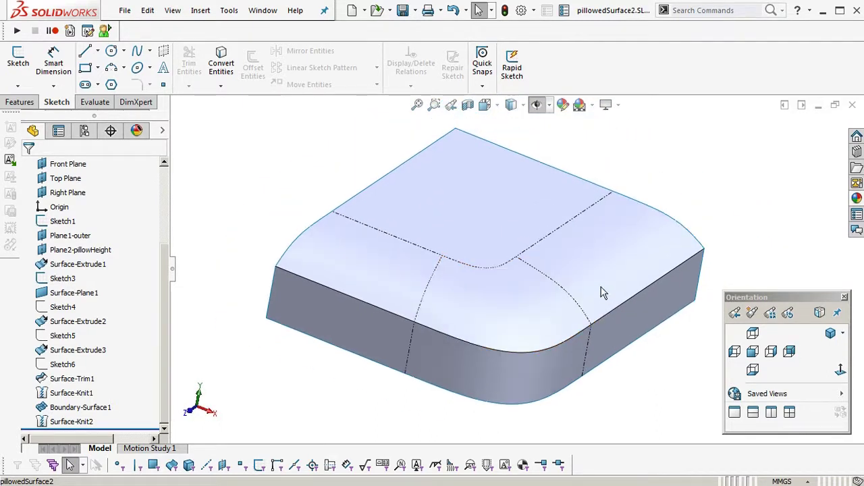
middle_drag(601, 292, 526, 312)
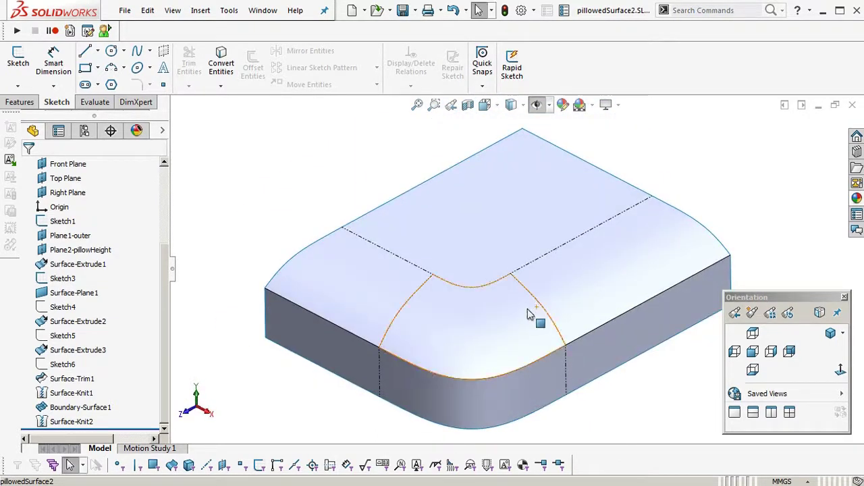
middle_drag(456, 327, 571, 299)
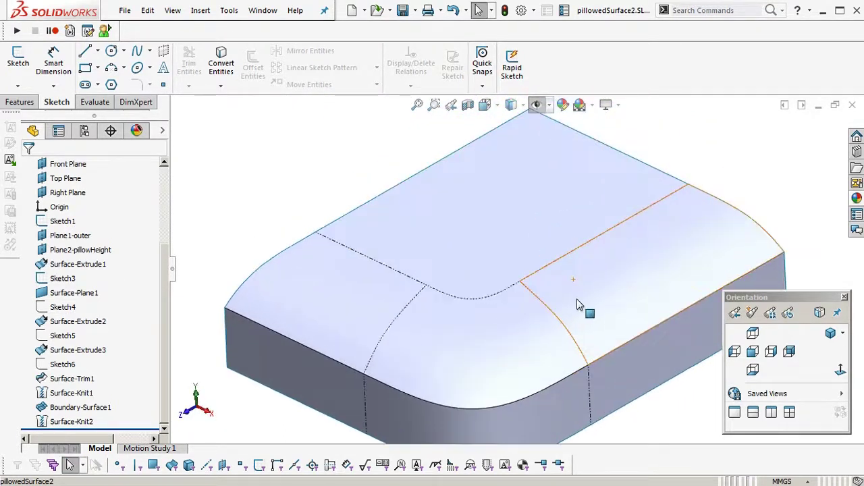